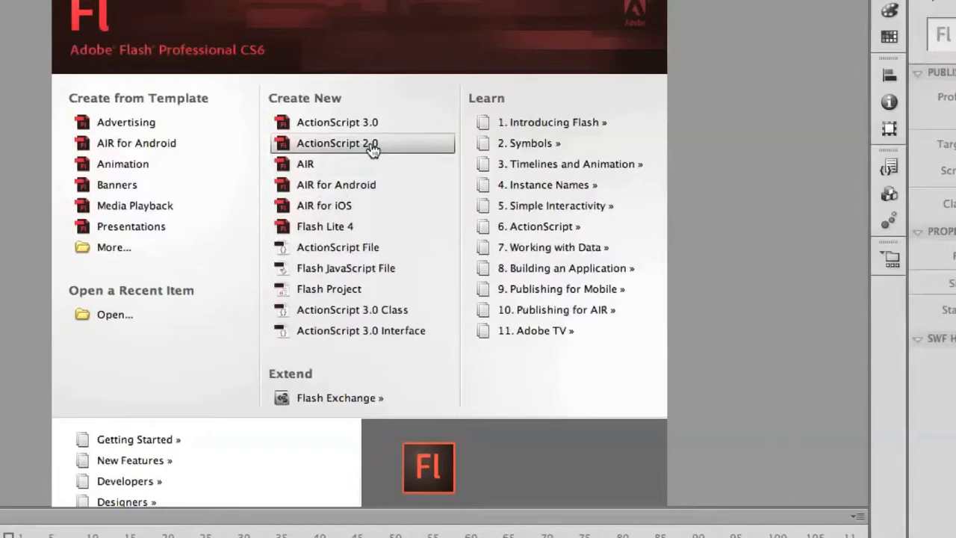
Create a new ActionScript 2.0 document and import the three JPG images from the desktop's imagens folder to the stage
{"action": "left_click", "coordinate": [372, 149]}
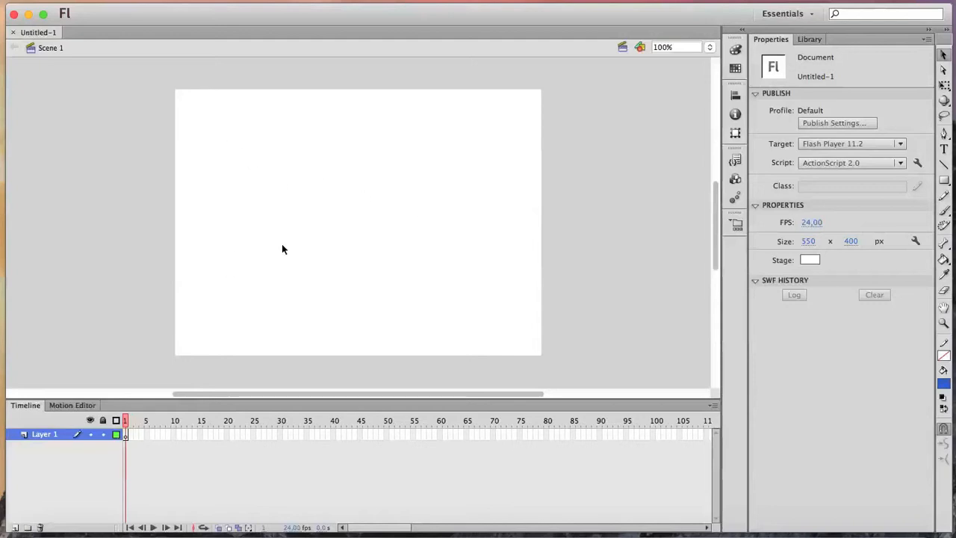
{"action": "left_click", "coordinate": [79, 2]}
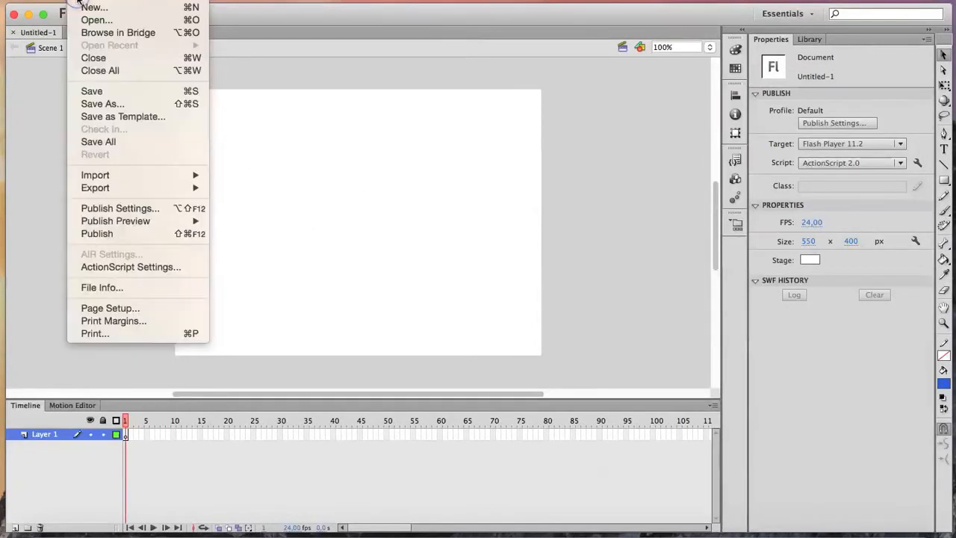
{"action": "mouse_move", "coordinate": [126, 180]}
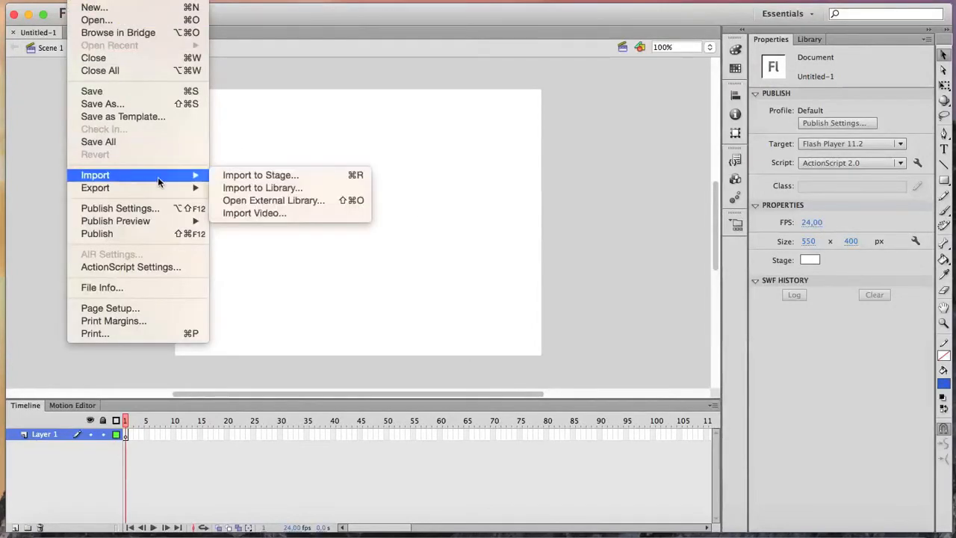
{"action": "left_click", "coordinate": [275, 177]}
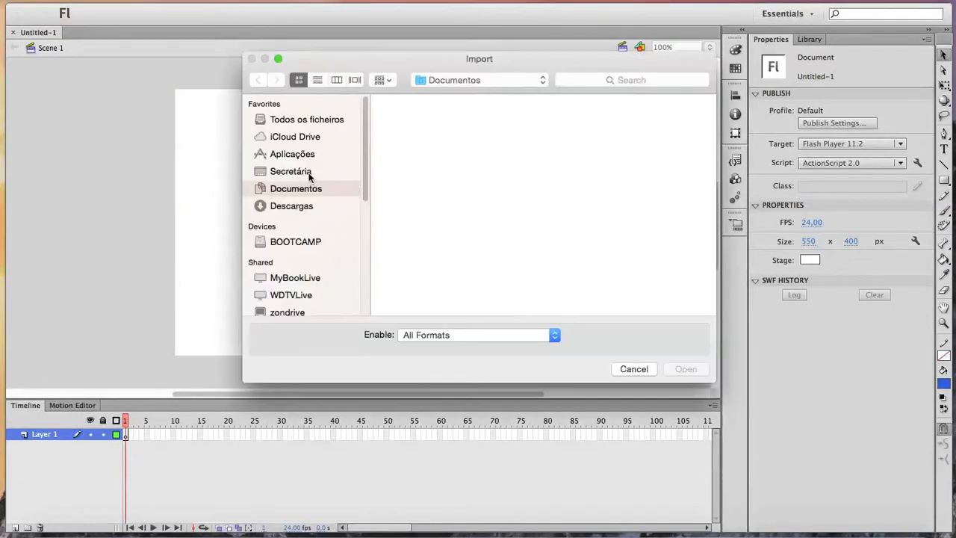
{"action": "left_click", "coordinate": [302, 172]}
{"action": "double_click", "coordinate": [412, 130]}
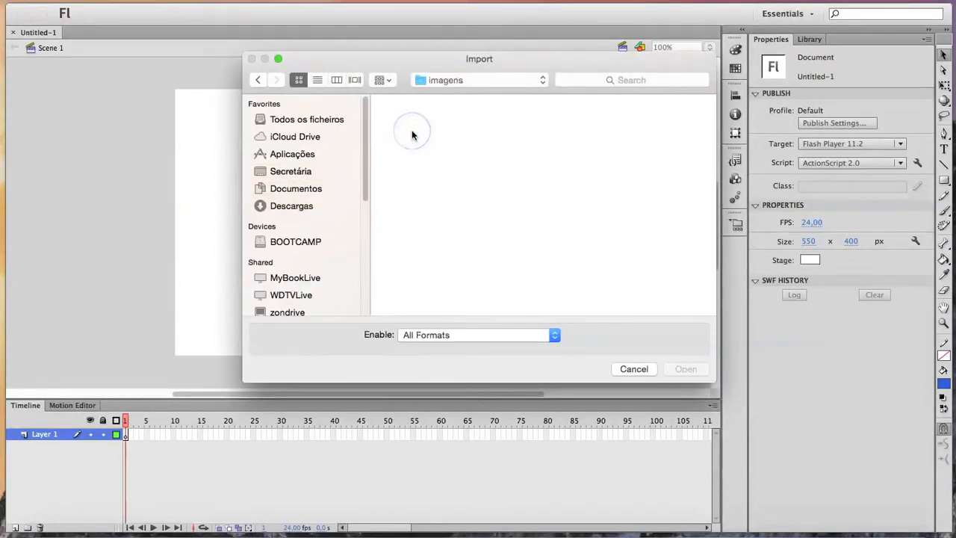
{"action": "left_click", "coordinate": [448, 132]}
{"action": "left_click", "coordinate": [505, 132]}
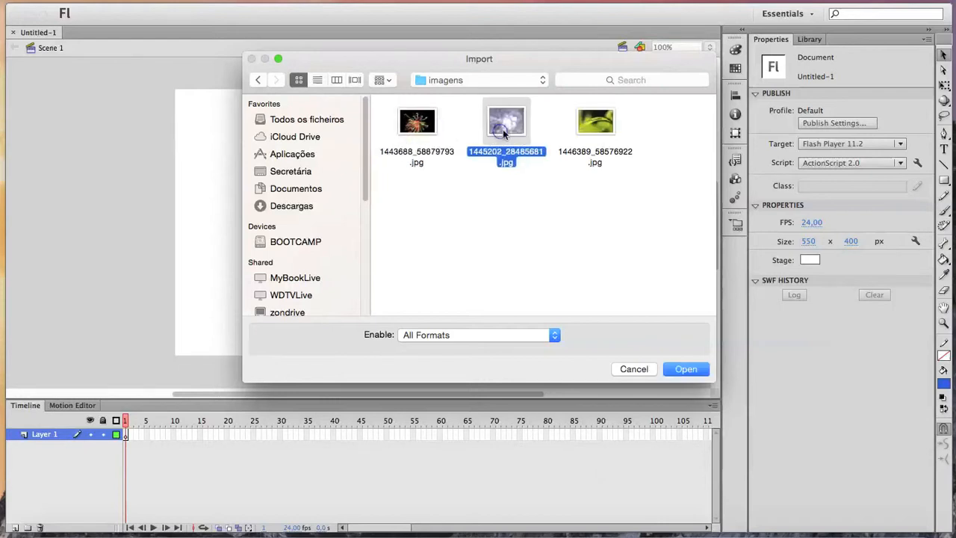
{"action": "left_click_drag", "start_coordinate": [657, 131], "coordinate": [410, 162]}
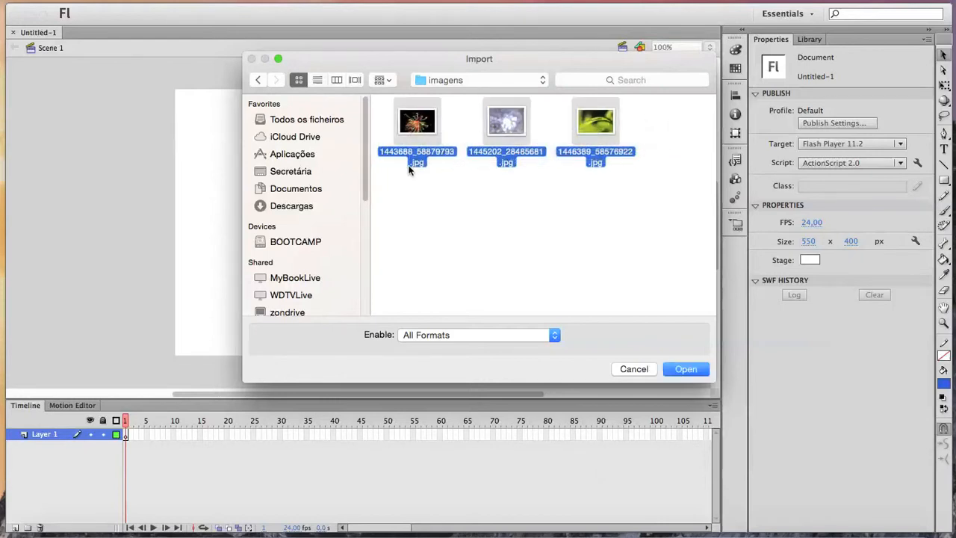
{"action": "left_click", "coordinate": [683, 370]}
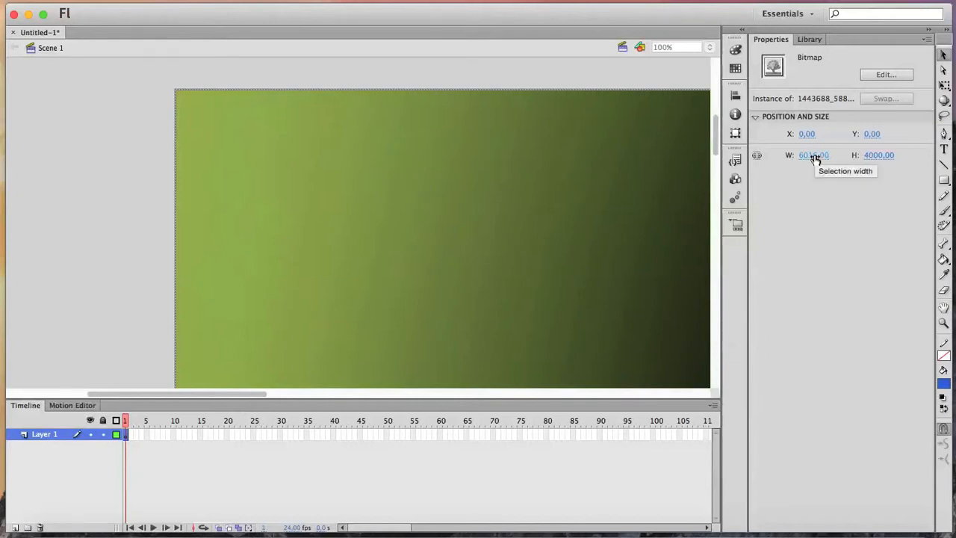
Lock the width-to-height ratio and scale the imported images down together to a selection width of 142 px
{"action": "left_click", "coordinate": [758, 157]}
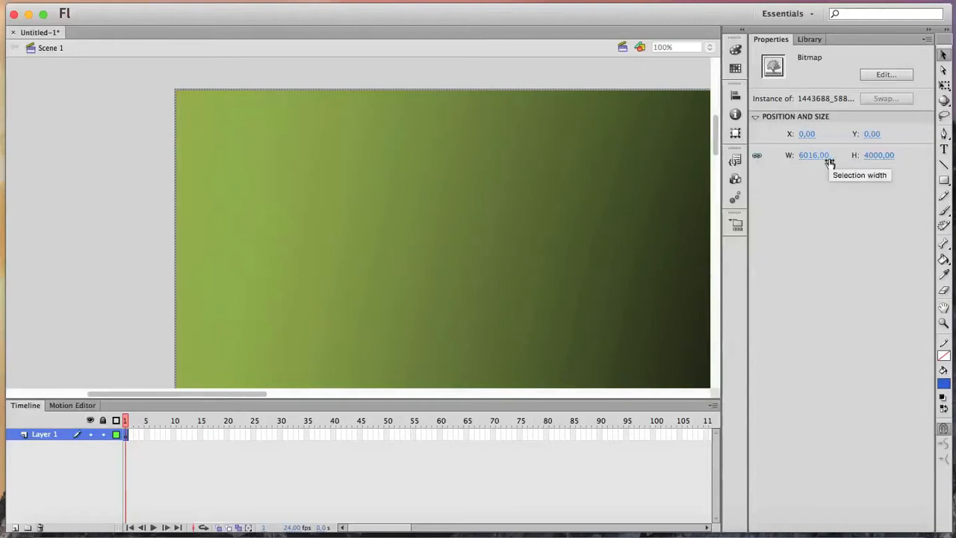
{"action": "left_click_drag", "start_coordinate": [817, 156], "coordinate": [709, 160]}
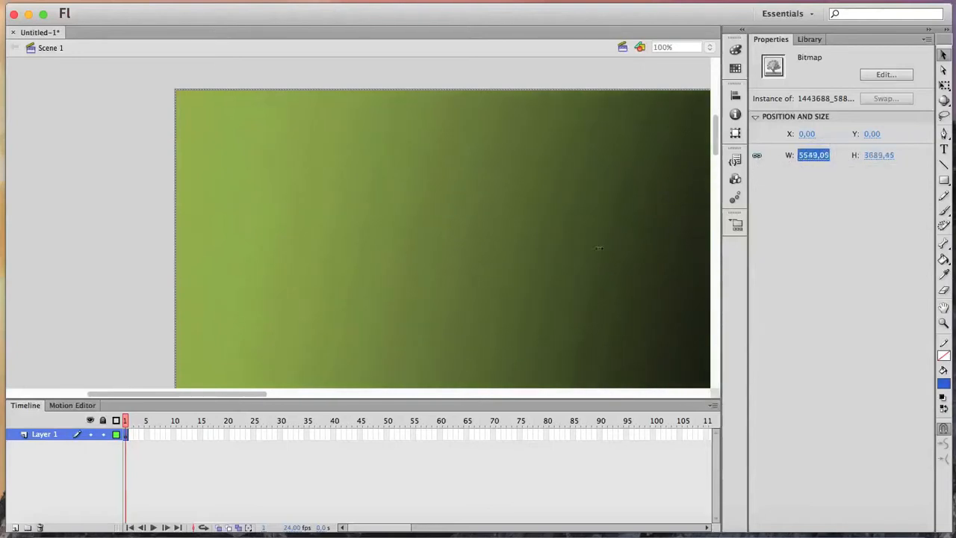
{"action": "left_click_drag", "start_coordinate": [826, 157], "coordinate": [693, 158]}
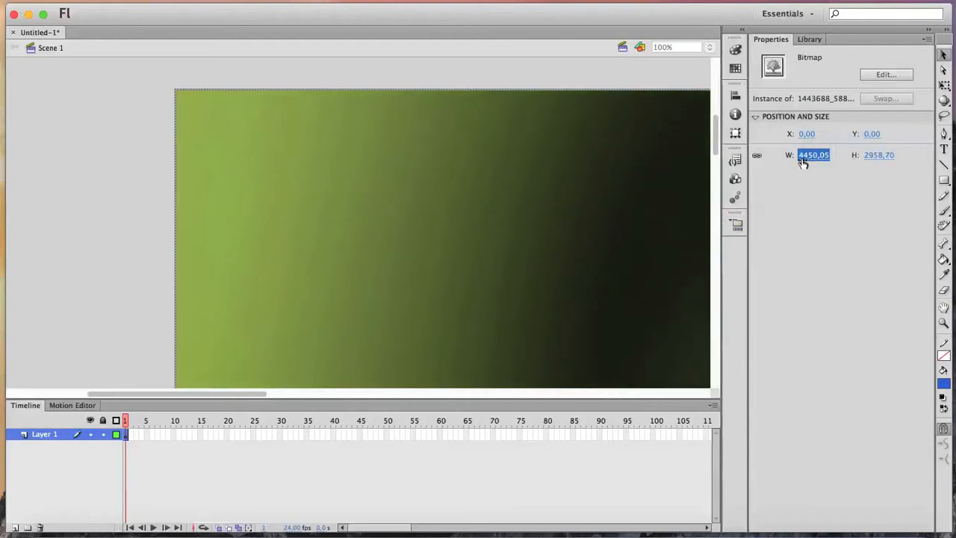
{"action": "left_click_drag", "start_coordinate": [822, 159], "coordinate": [469, 171]}
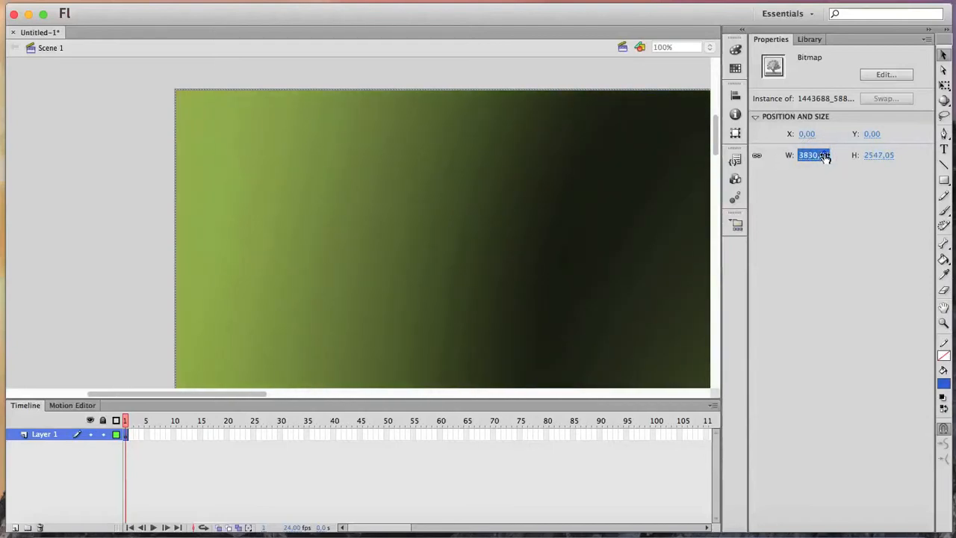
{"action": "left_click_drag", "start_coordinate": [824, 154], "coordinate": [458, 154]}
{"action": "left_click_drag", "start_coordinate": [824, 156], "coordinate": [439, 164]}
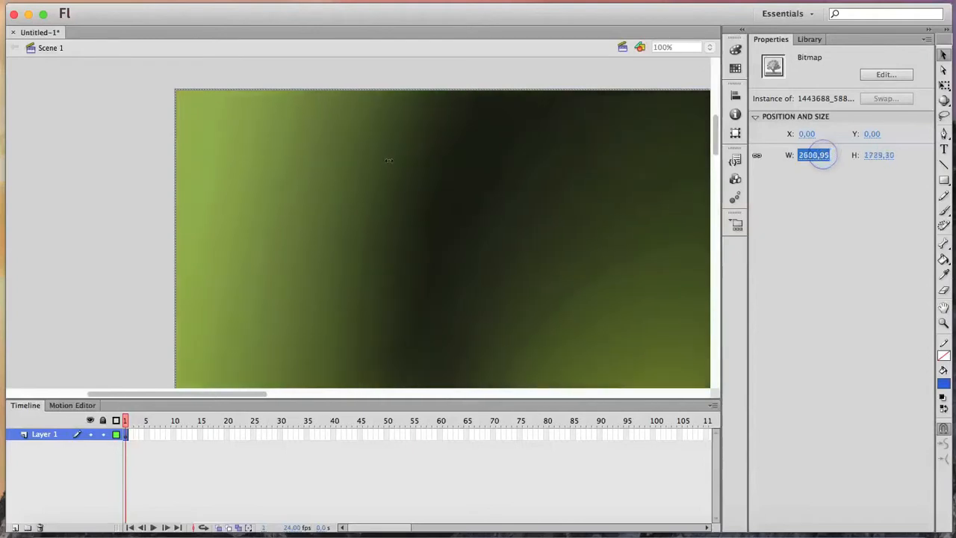
{"action": "left_click_drag", "start_coordinate": [827, 154], "coordinate": [513, 168]}
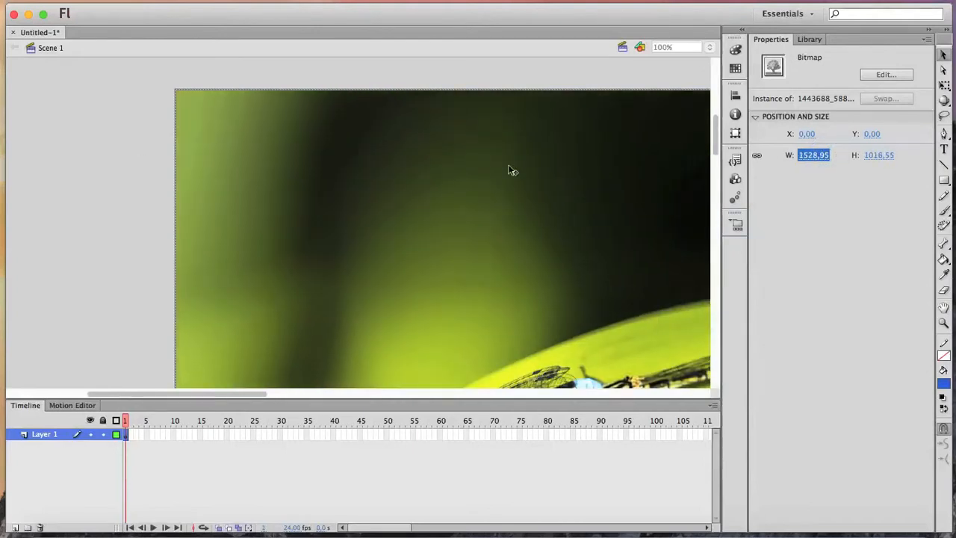
{"action": "left_click_drag", "start_coordinate": [824, 154], "coordinate": [464, 180]}
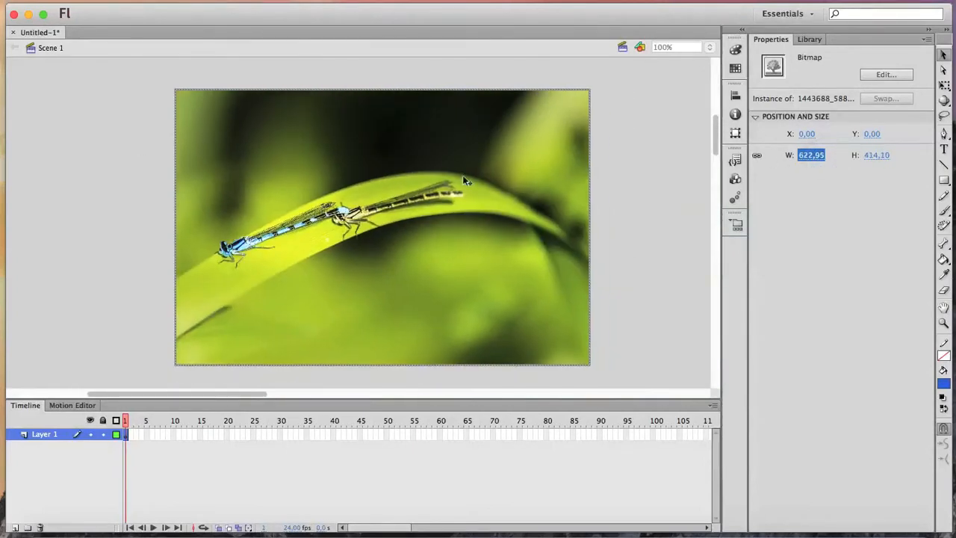
{"action": "left_click_drag", "start_coordinate": [813, 157], "coordinate": [499, 185]}
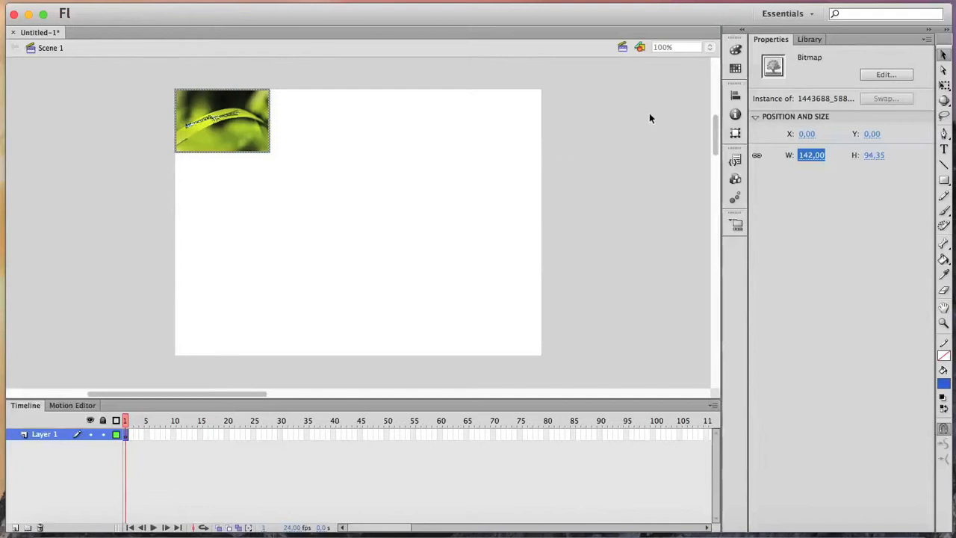
Switch the workspace layout to Classic
{"action": "left_click", "coordinate": [811, 13]}
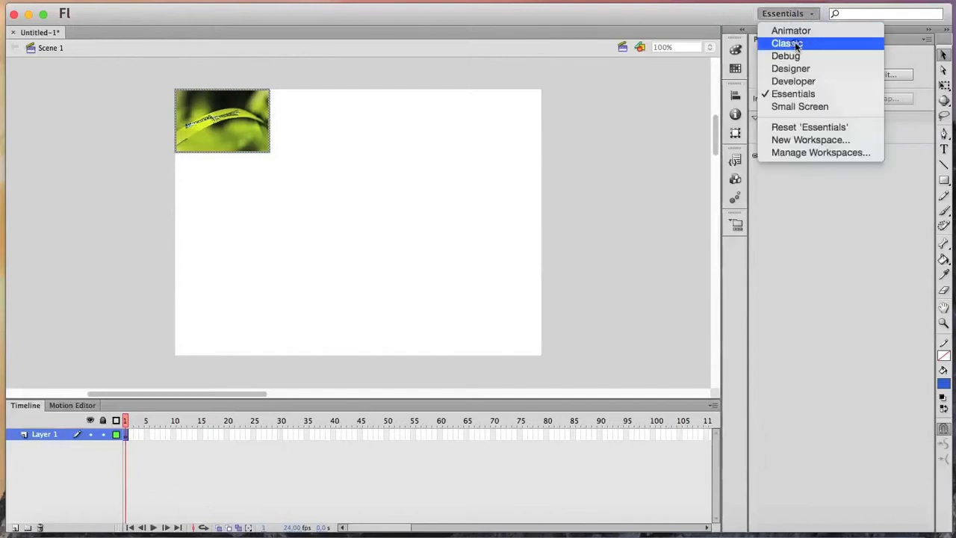
{"action": "left_click", "coordinate": [796, 47]}
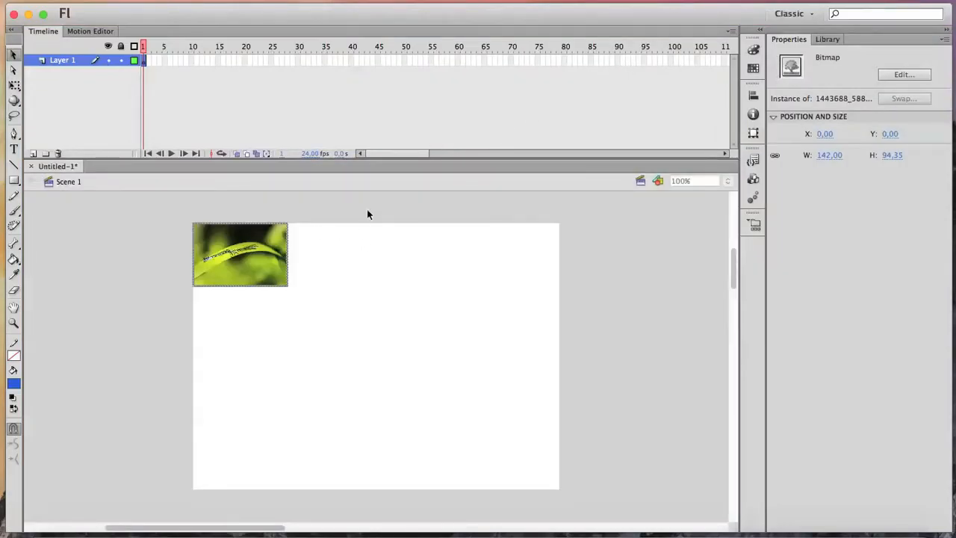
Separate the three stacked images into a rough column, with the white bokeh image above the fireworks and the leaf image lowest
{"action": "left_click", "coordinate": [294, 329]}
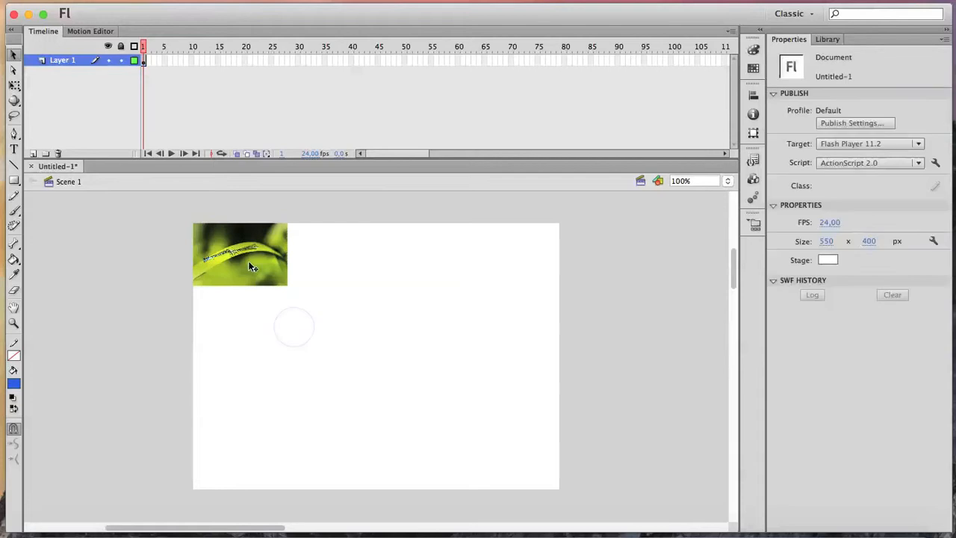
{"action": "left_click_drag", "start_coordinate": [251, 262], "coordinate": [262, 329]}
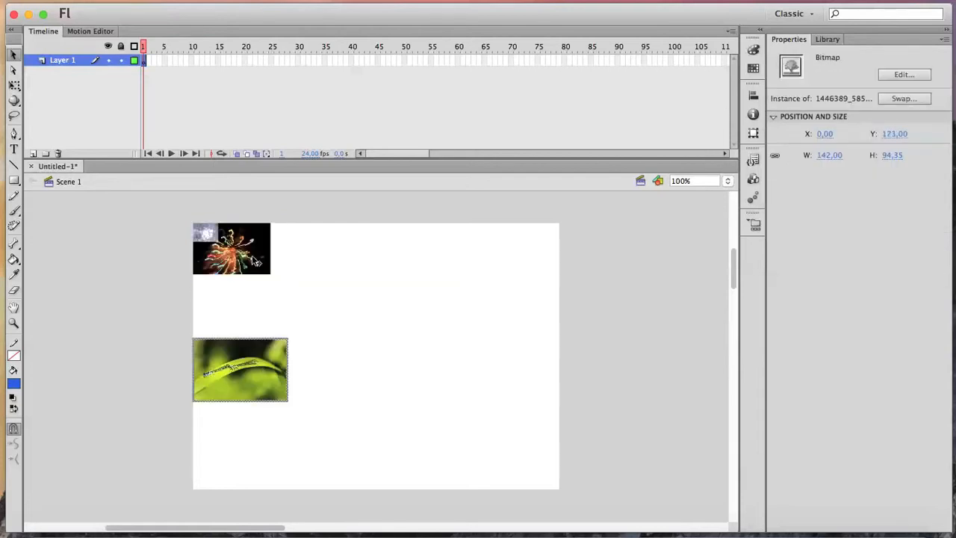
{"action": "left_click_drag", "start_coordinate": [247, 254], "coordinate": [340, 303]}
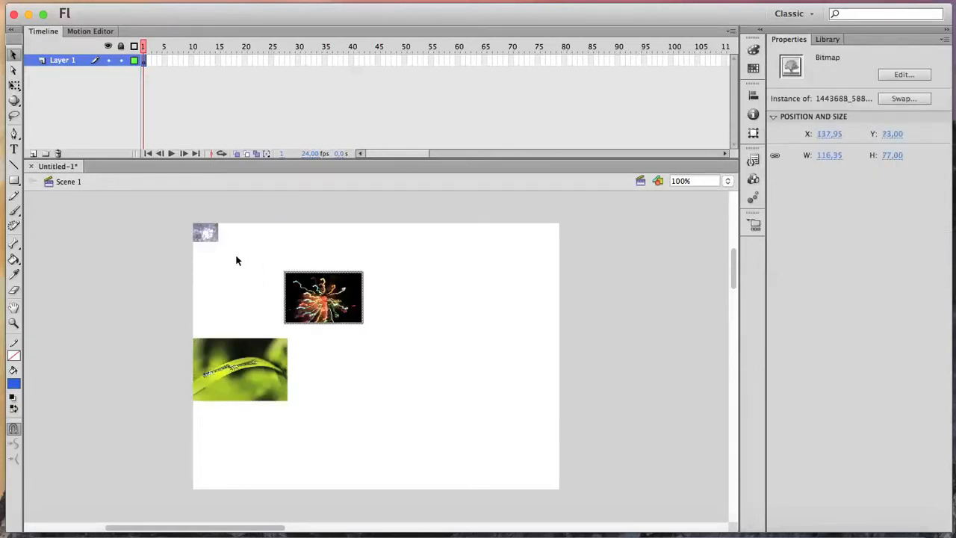
{"action": "left_click_drag", "start_coordinate": [209, 234], "coordinate": [253, 244]}
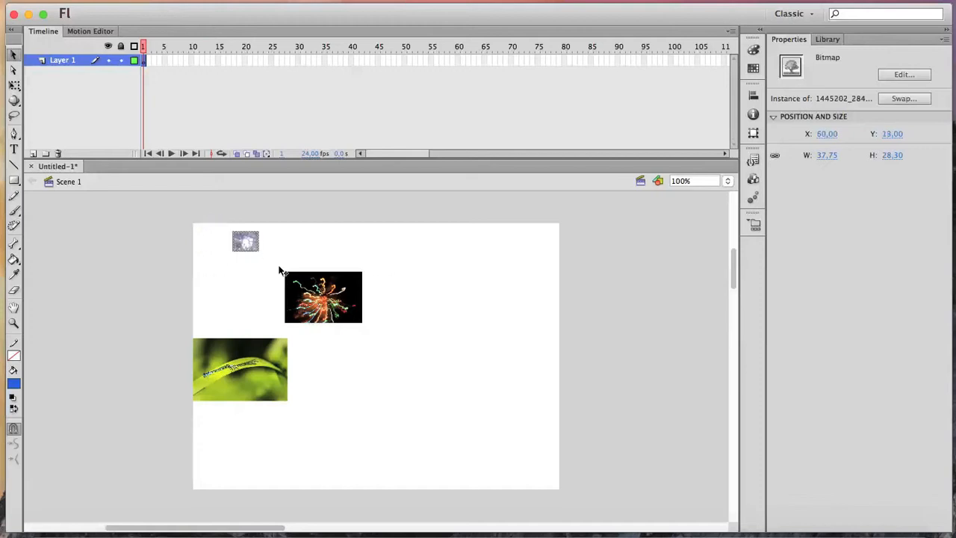
{"action": "left_click_drag", "start_coordinate": [346, 289], "coordinate": [265, 290]}
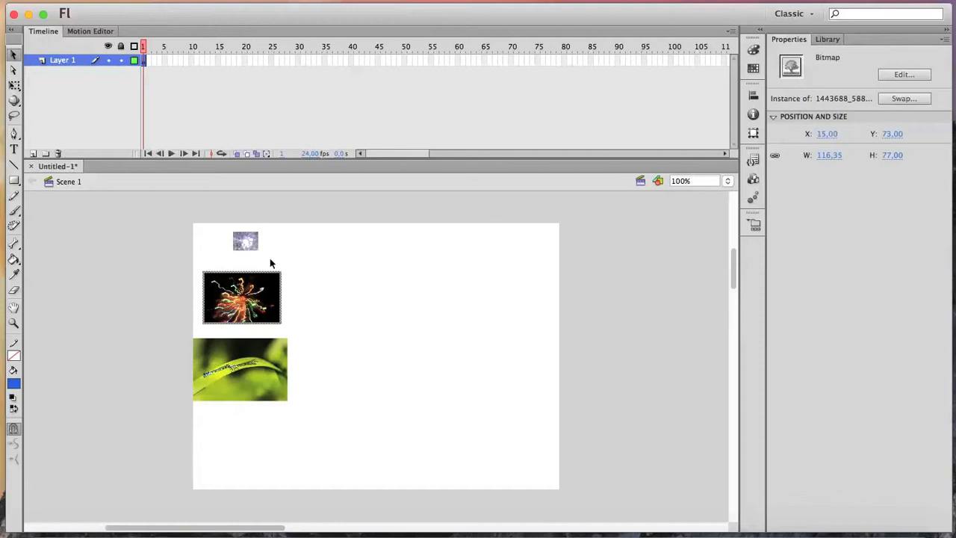
Align the horizontal centers of all three images and match their width and height
{"action": "left_click", "coordinate": [246, 241], "text": "shift"}
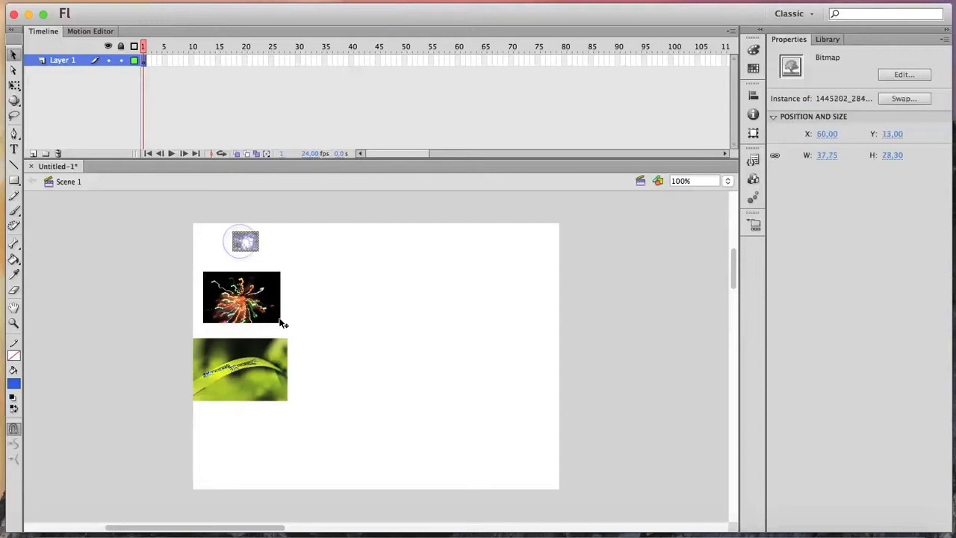
{"action": "left_click", "coordinate": [261, 371], "text": "shift"}
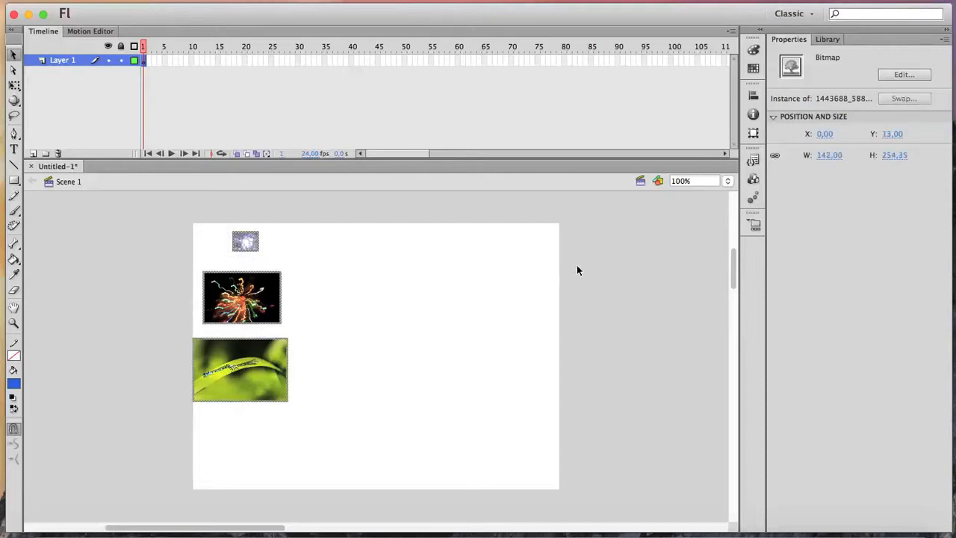
{"action": "left_click", "coordinate": [753, 98]}
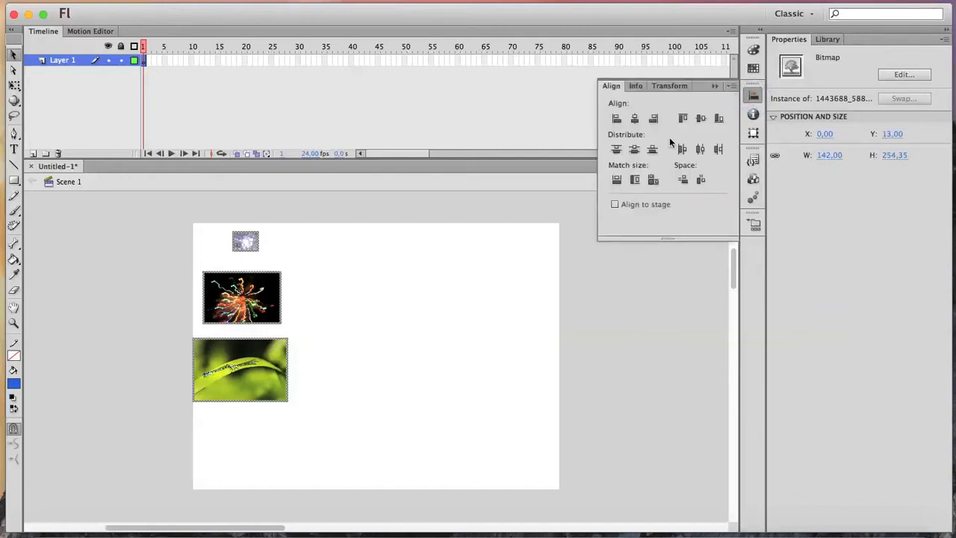
{"action": "left_click", "coordinate": [635, 119]}
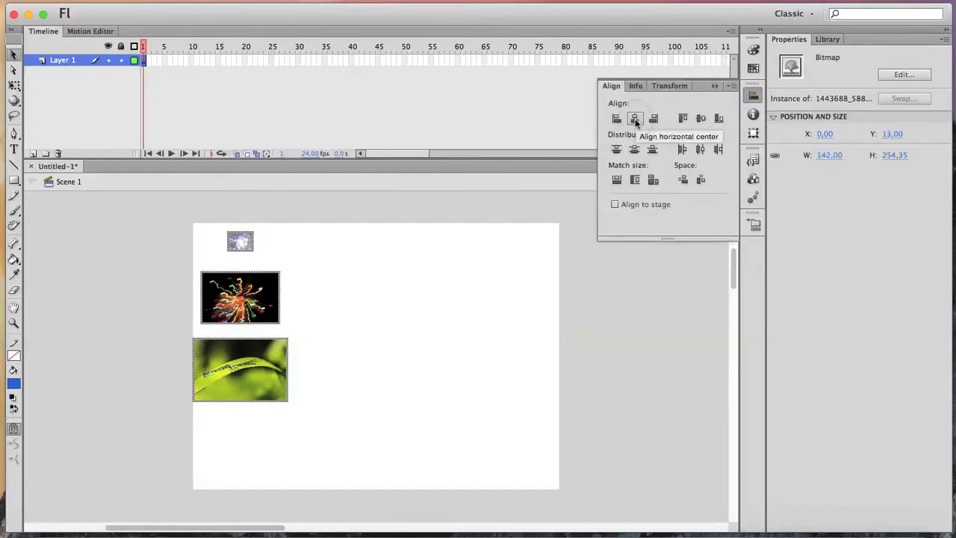
{"action": "left_click", "coordinate": [654, 181]}
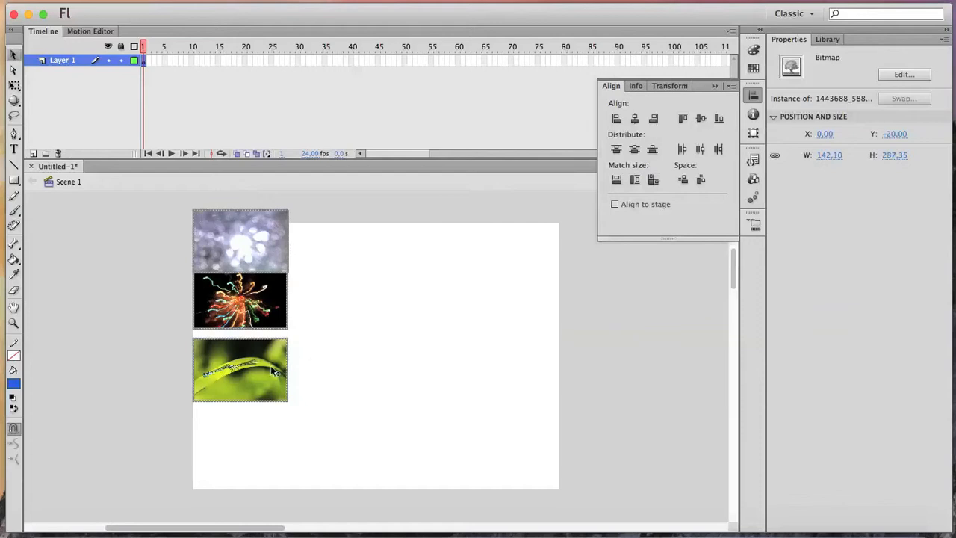
Move the leaf, fireworks and bokeh images down individually so they sit apart in a column inside the stage
{"action": "left_click", "coordinate": [333, 365]}
{"action": "left_click_drag", "start_coordinate": [246, 366], "coordinate": [262, 412]}
{"action": "left_click_drag", "start_coordinate": [257, 326], "coordinate": [272, 365]}
{"action": "left_click_drag", "start_coordinate": [248, 249], "coordinate": [266, 280]}
Align the three images by their horizontal centers and space them evenly in the vertical direction
{"action": "left_click_drag", "start_coordinate": [358, 258], "coordinate": [257, 443]}
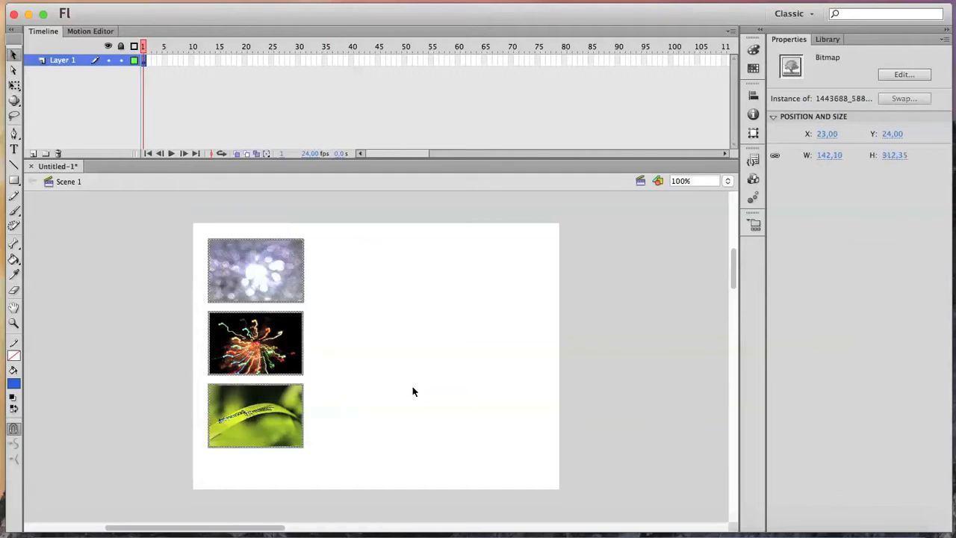
{"action": "left_click", "coordinate": [753, 95]}
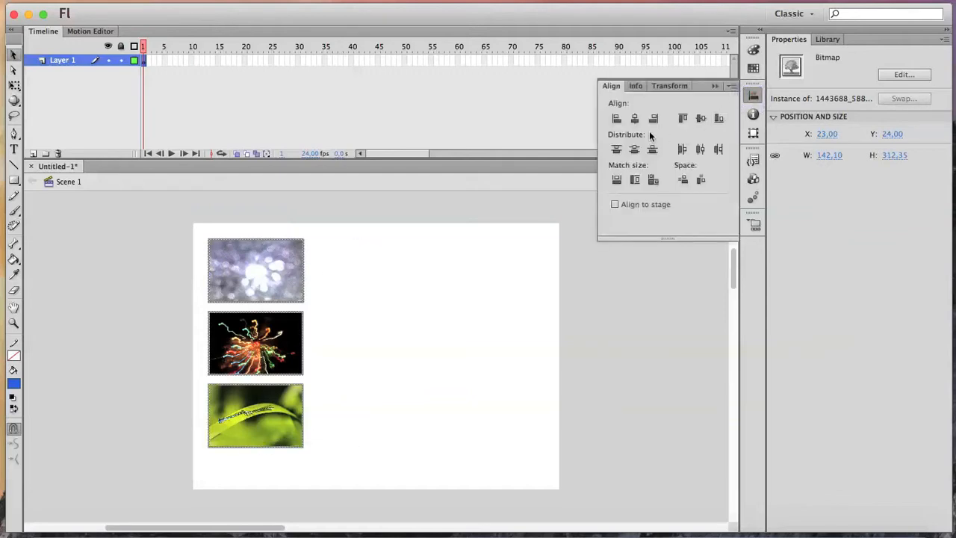
{"action": "left_click", "coordinate": [634, 118]}
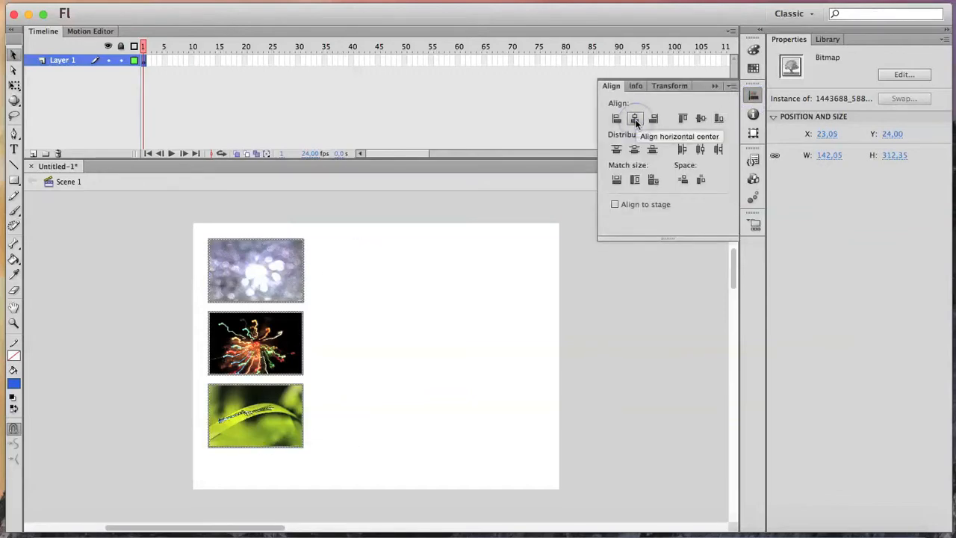
{"action": "left_click", "coordinate": [683, 181]}
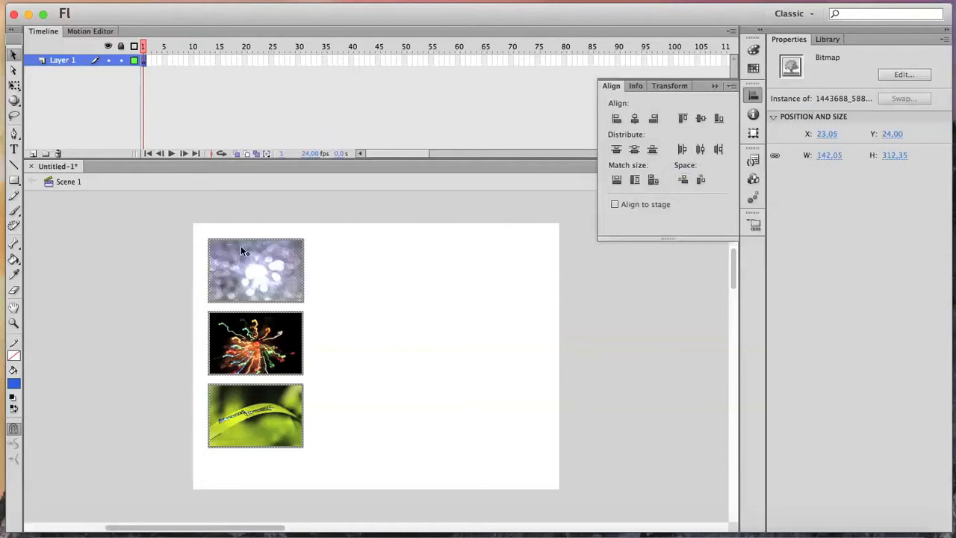
Move the column of three images straight down to Y 46 and deselect it
{"action": "left_click_drag", "start_coordinate": [252, 258], "coordinate": [258, 274]}
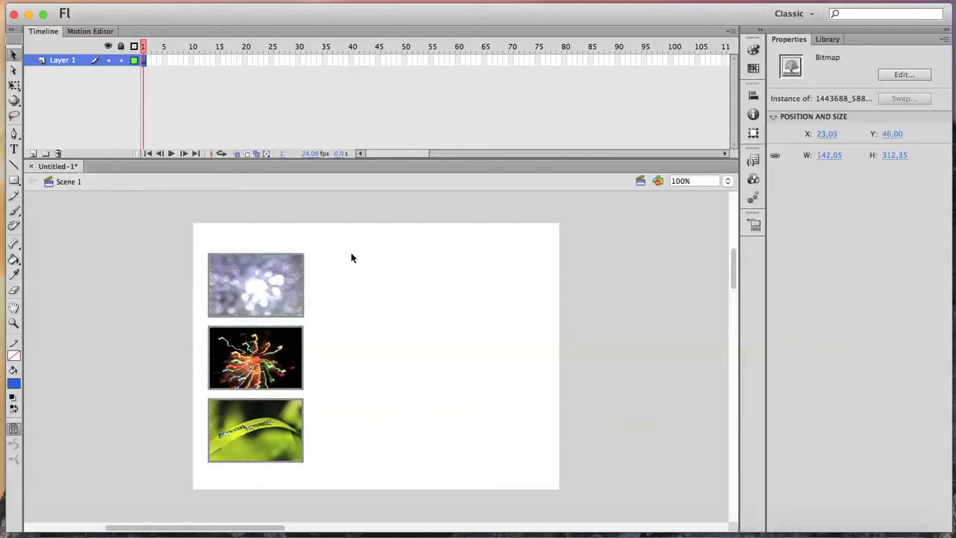
{"action": "left_click", "coordinate": [361, 276]}
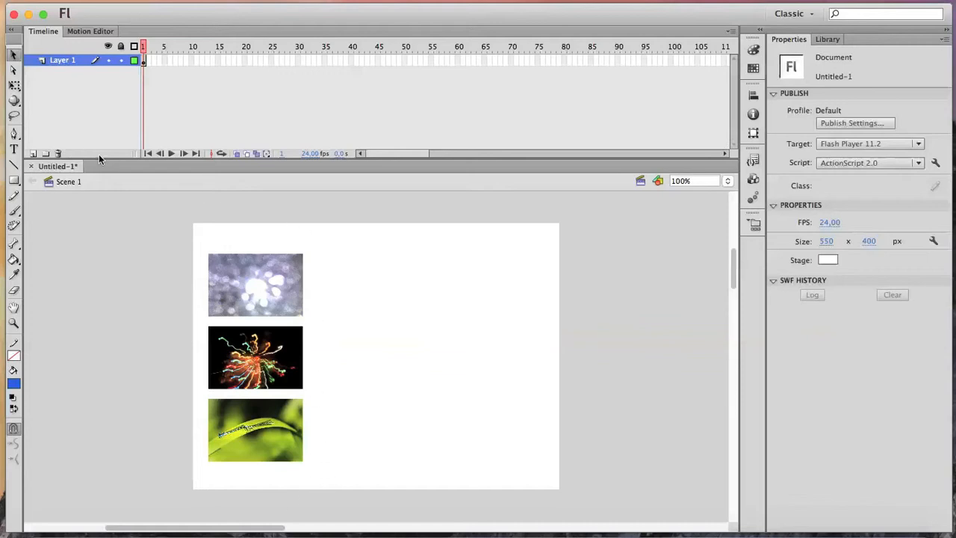
Add a new layer above Layer 1
{"action": "left_click", "coordinate": [33, 153]}
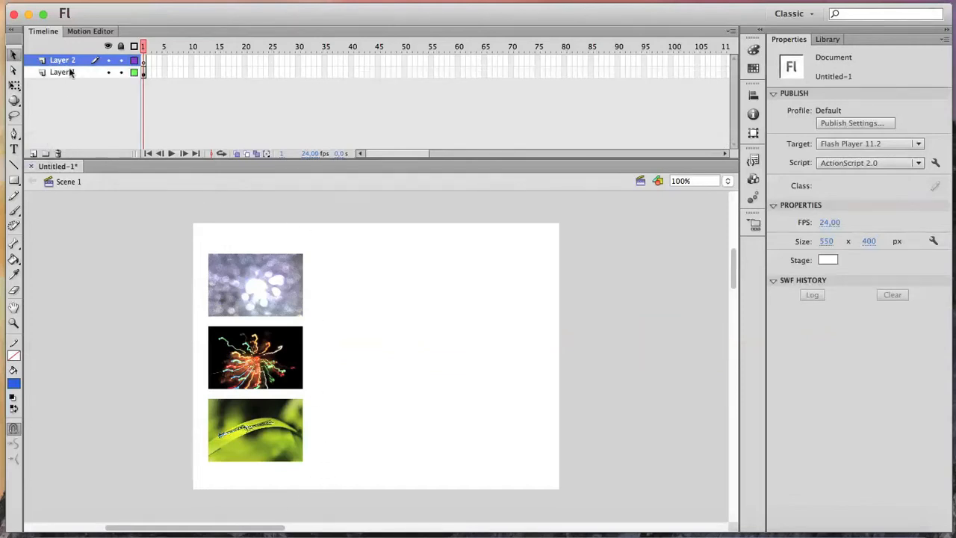
Move Layer 2 beneath Layer 1 and draw on it a tall blue rectangle behind the images and a wide one beside them
{"action": "left_click_drag", "start_coordinate": [69, 65], "coordinate": [69, 89]}
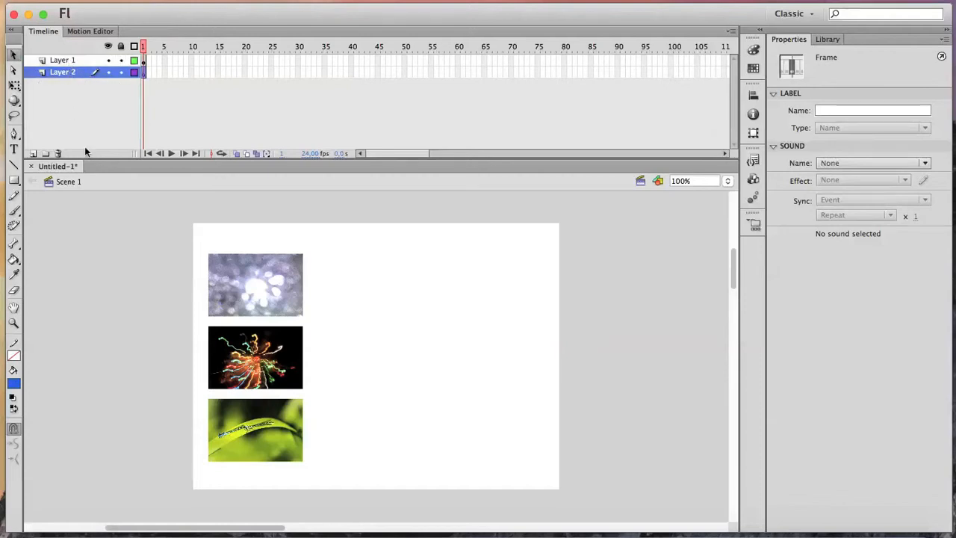
{"action": "left_click", "coordinate": [13, 180]}
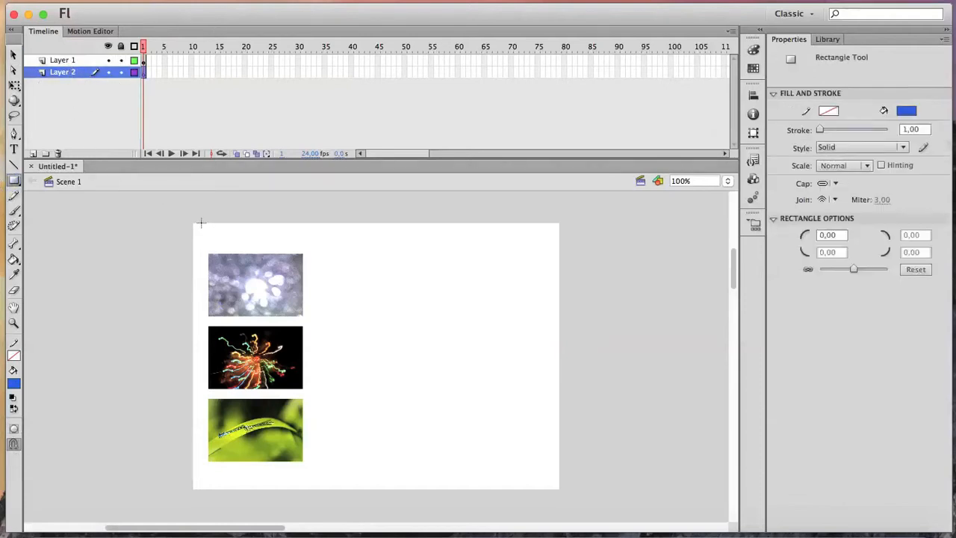
{"action": "left_click_drag", "start_coordinate": [200, 220], "coordinate": [308, 495]}
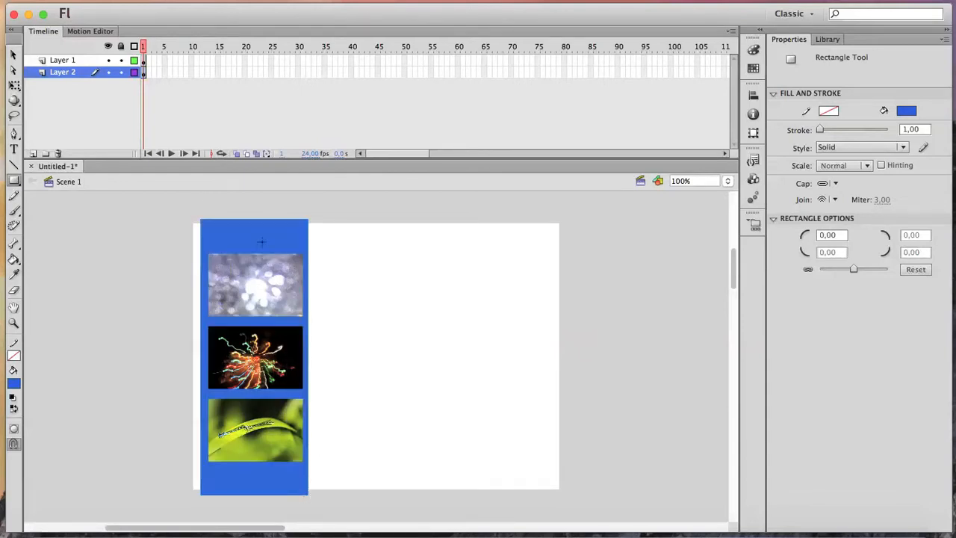
{"action": "left_click_drag", "start_coordinate": [326, 278], "coordinate": [544, 431]}
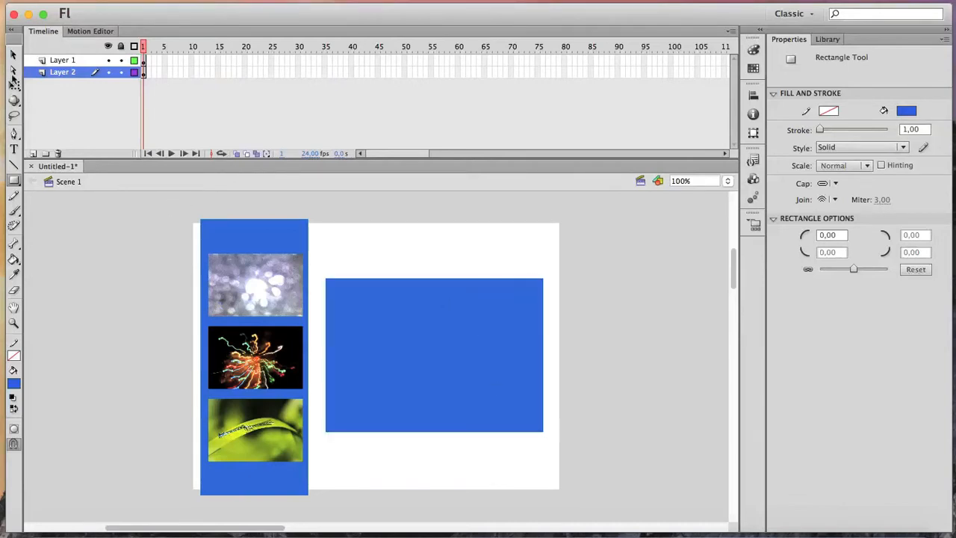
Convert the bokeh image into a Button symbol named B1
{"action": "left_click", "coordinate": [13, 54]}
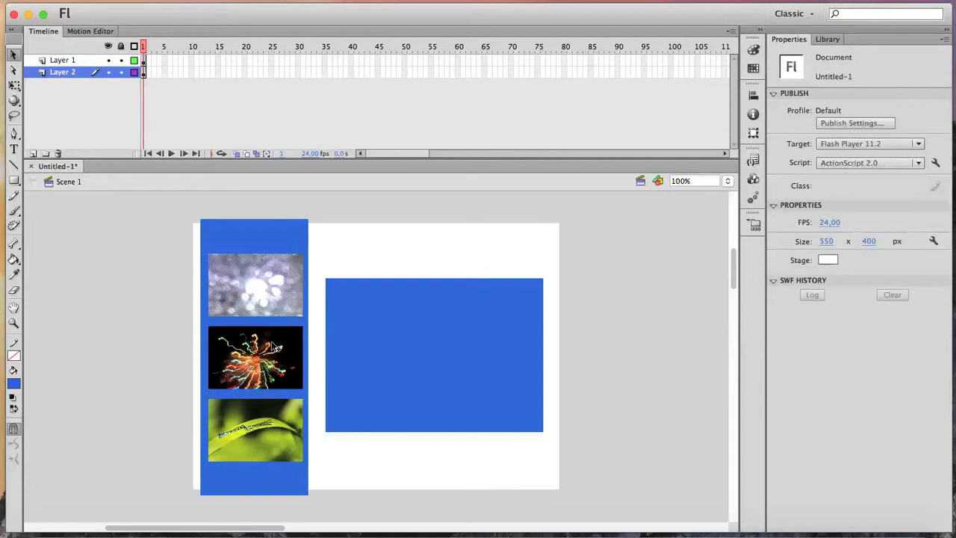
{"action": "left_click", "coordinate": [262, 291]}
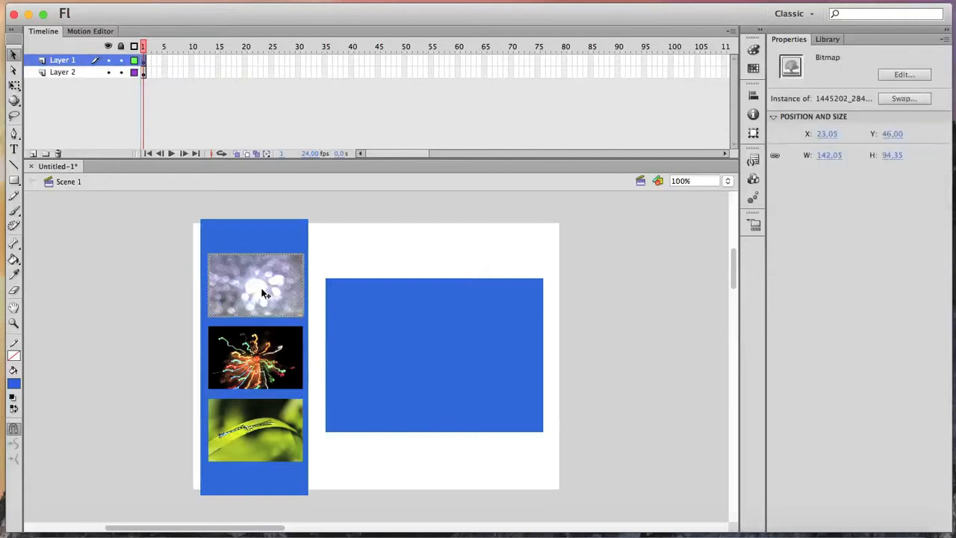
{"action": "key", "text": "F8"}
{"action": "left_click", "coordinate": [393, 111]}
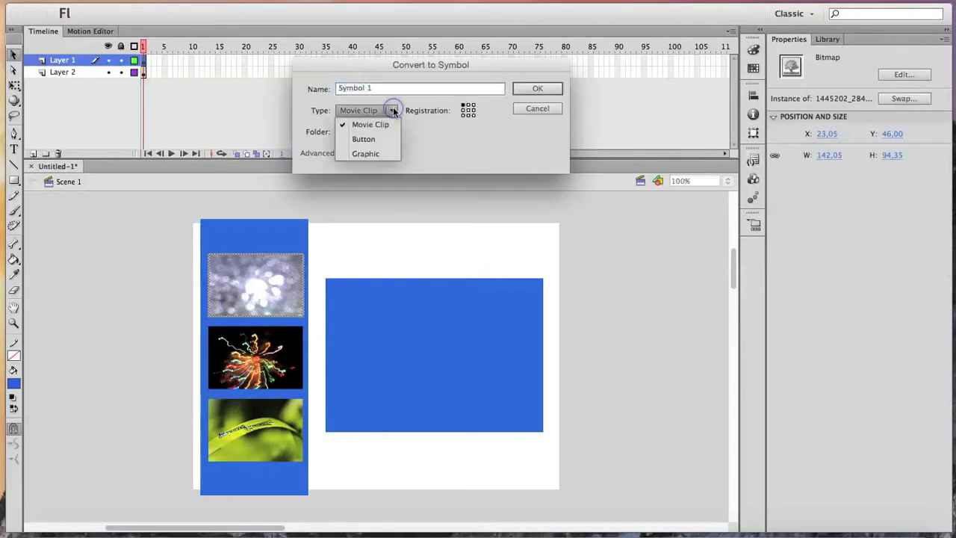
{"action": "left_click", "coordinate": [364, 139]}
{"action": "left_click", "coordinate": [386, 88]}
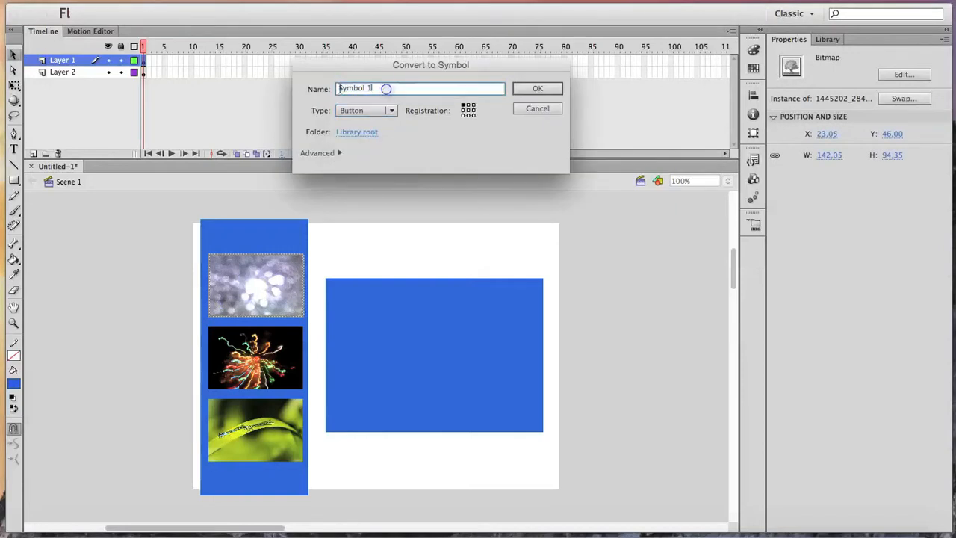
{"action": "left_click_drag", "start_coordinate": [387, 89], "coordinate": [302, 88]}
{"action": "type", "text": "B1"}
{"action": "key", "text": "Return"}
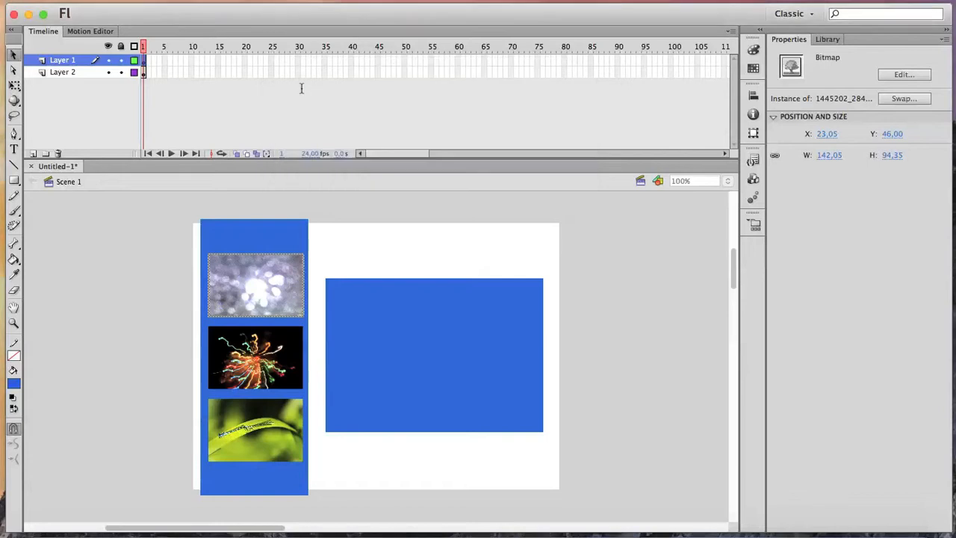
Convert the fireworks image into a Button symbol named B2
{"action": "left_click", "coordinate": [278, 366]}
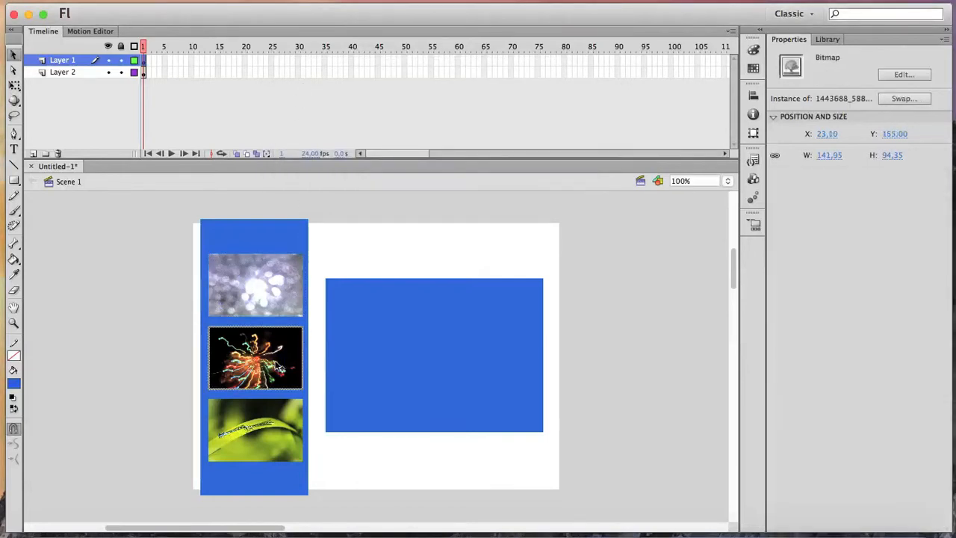
{"action": "key", "text": "F8"}
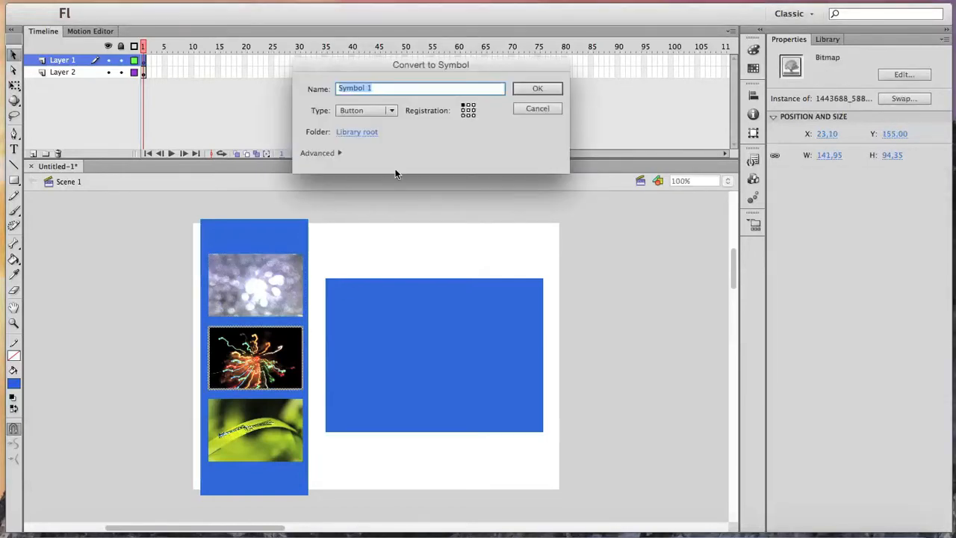
{"action": "type", "text": "B2"}
{"action": "left_click", "coordinate": [531, 90]}
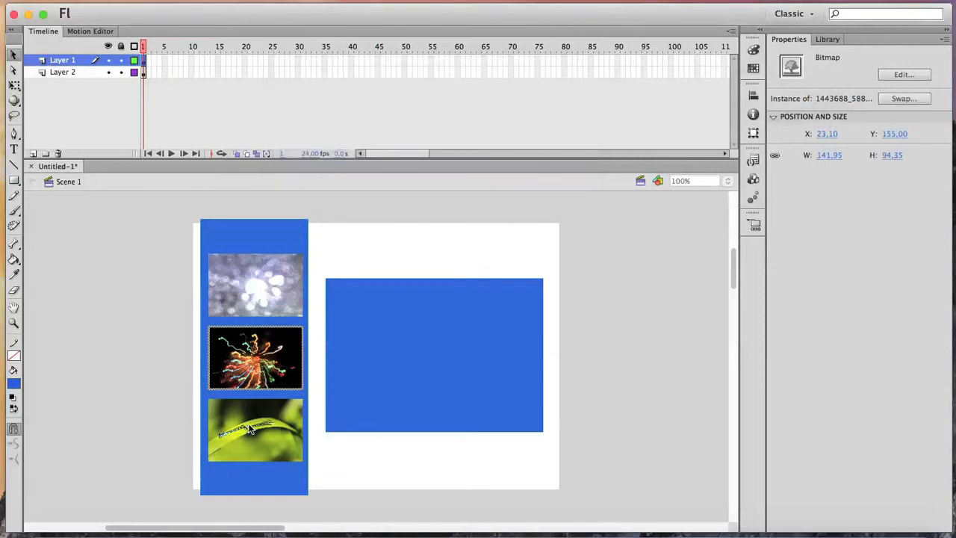
Convert the leaf image into a Button symbol named B3
{"action": "left_click", "coordinate": [257, 424]}
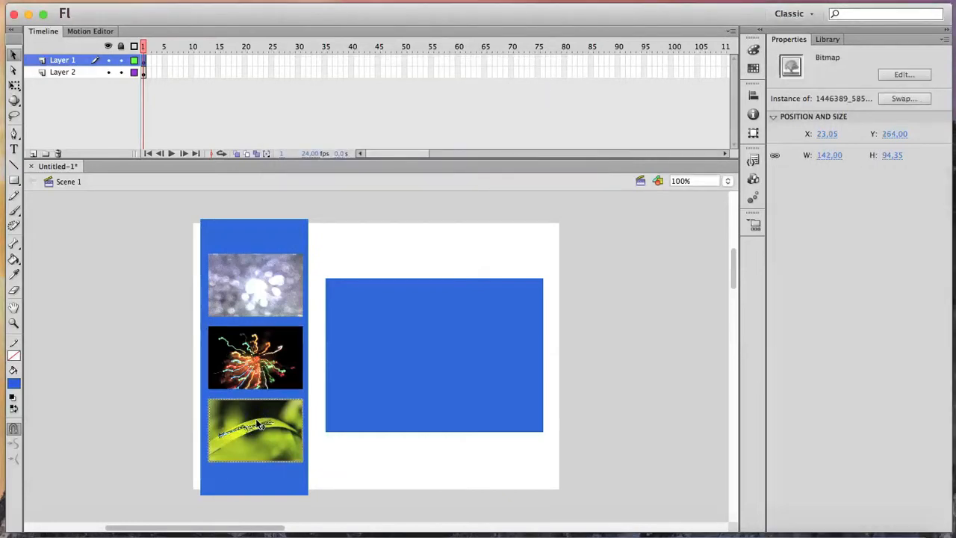
{"action": "key", "text": "F8"}
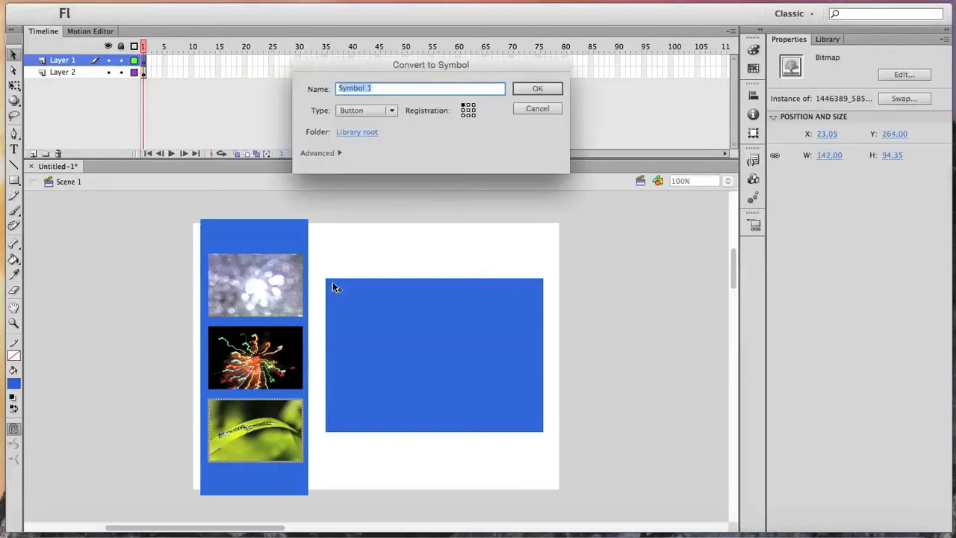
{"action": "type", "text": "B3"}
{"action": "left_click", "coordinate": [530, 89]}
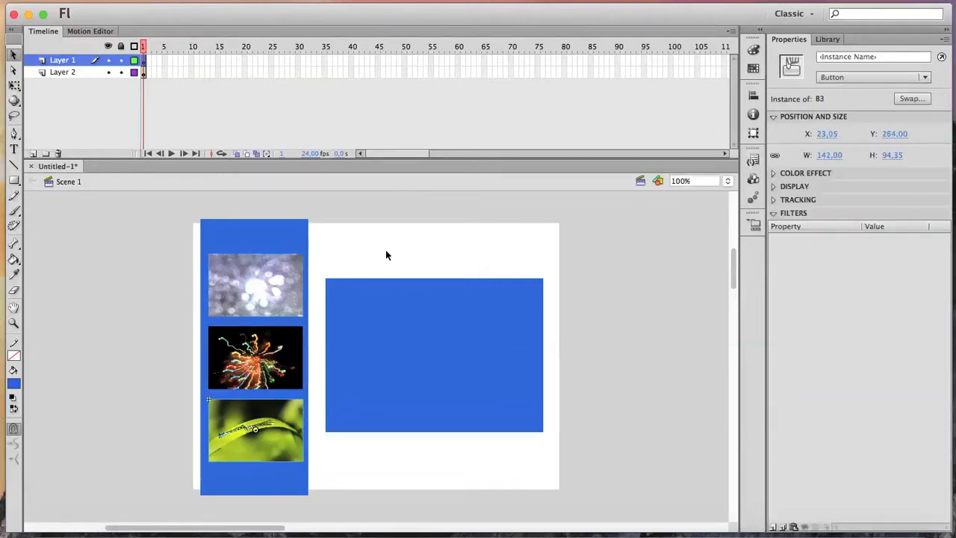
Test the movie to check the three image buttons, and close the preview window
{"action": "key", "text": "super+Return"}
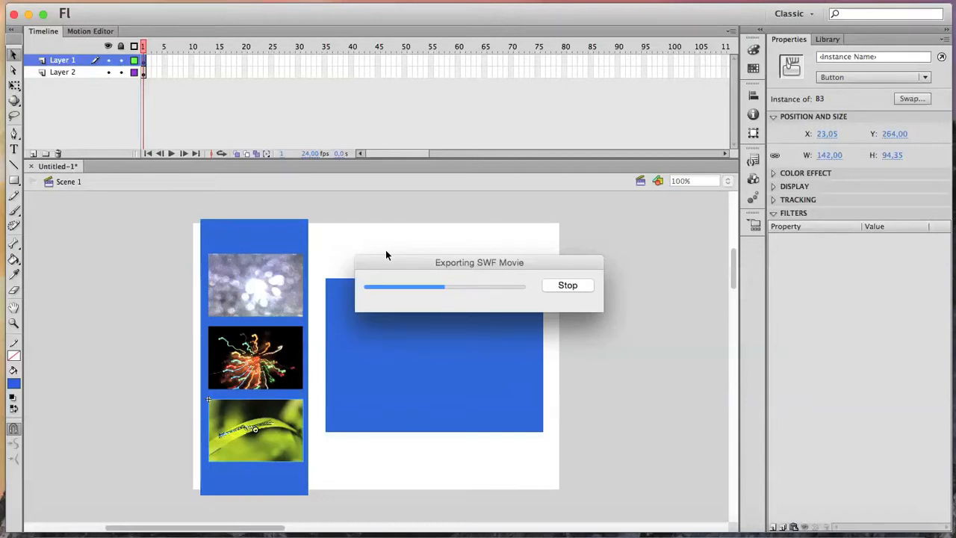
{"action": "key", "text": "super+Return"}
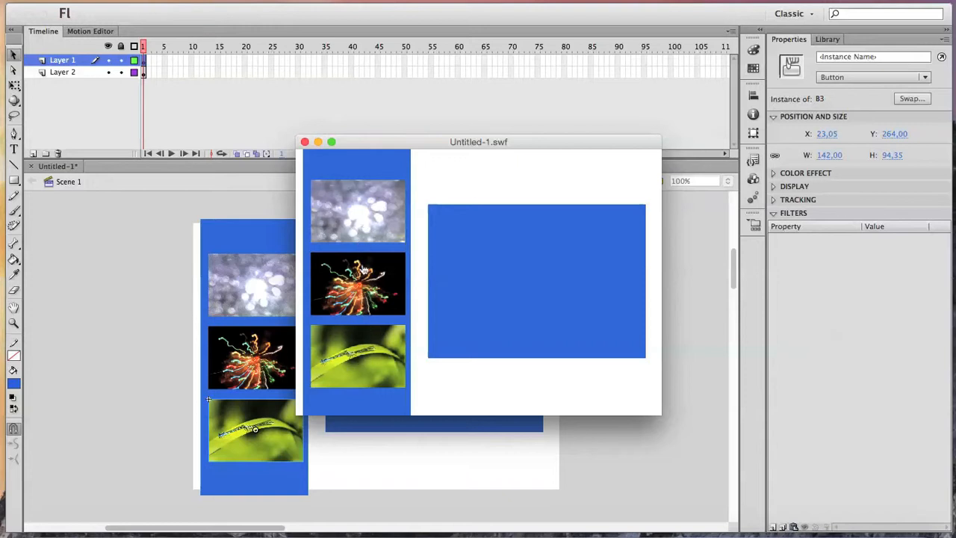
{"action": "left_click", "coordinate": [305, 142]}
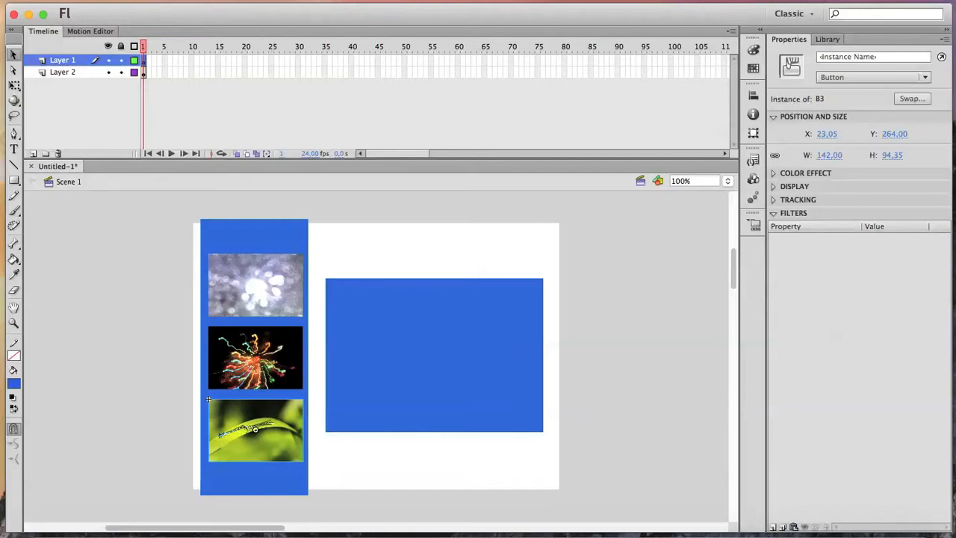
Show the document's scene list and dock it collapsed in the icon column beside the properties
{"action": "left_click", "coordinate": [414, 2]}
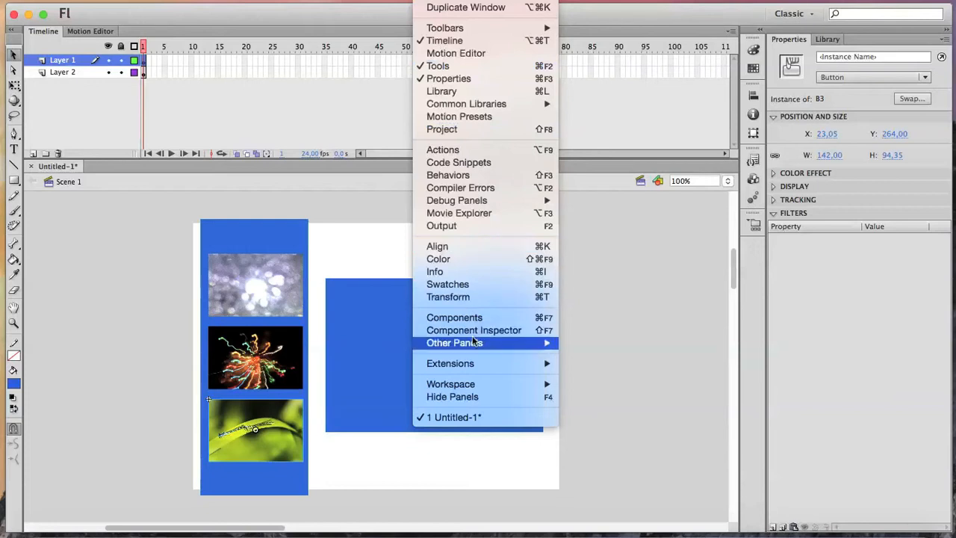
{"action": "mouse_move", "coordinate": [474, 348]}
{"action": "left_click", "coordinate": [594, 368]}
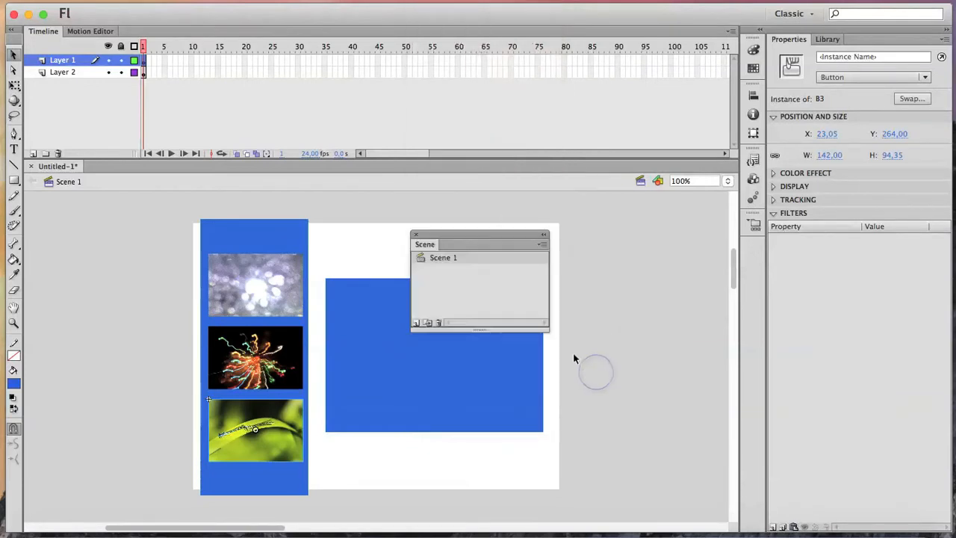
{"action": "left_click_drag", "start_coordinate": [452, 234], "coordinate": [753, 253]}
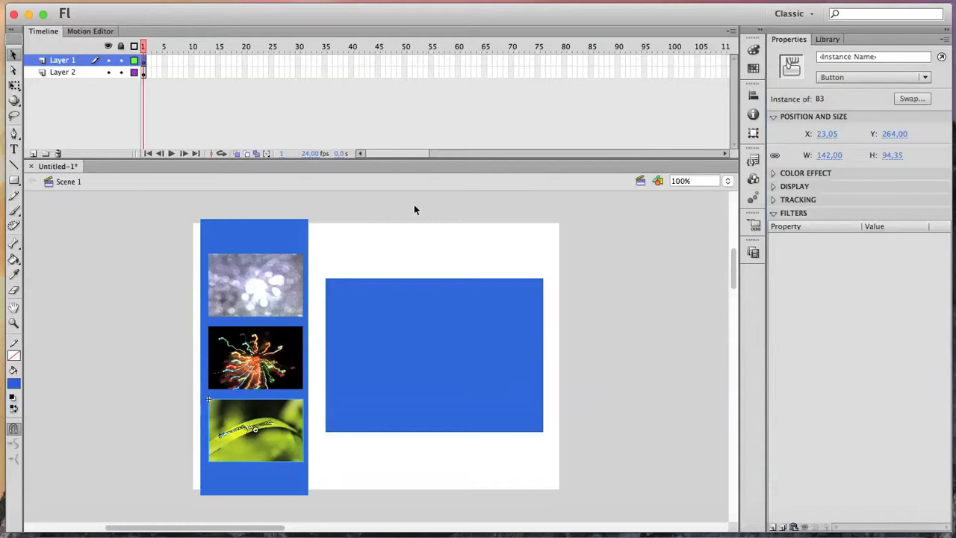
Open the Actions editor and dock it collapsed just below the docked scene list
{"action": "key", "text": "ctrl+Up"}
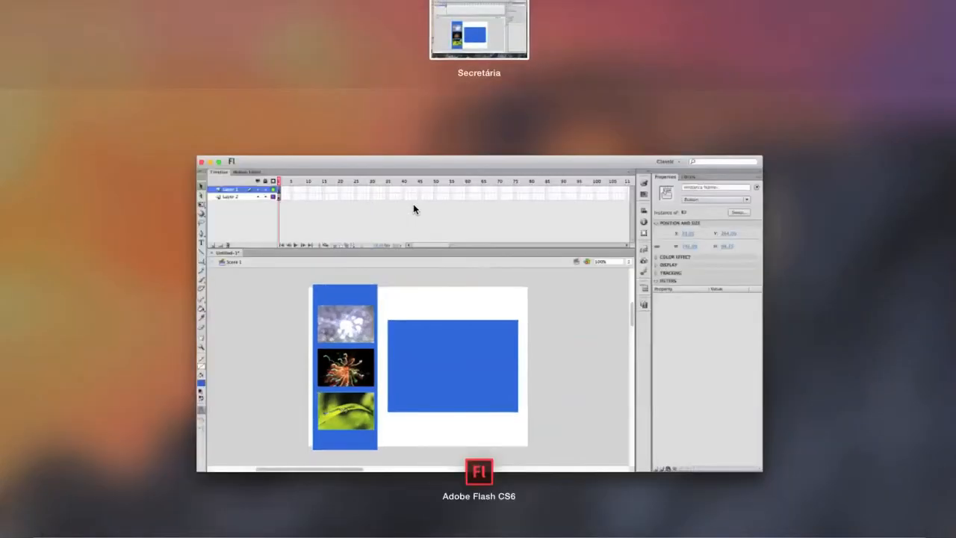
{"action": "key", "text": "ctrl+Up"}
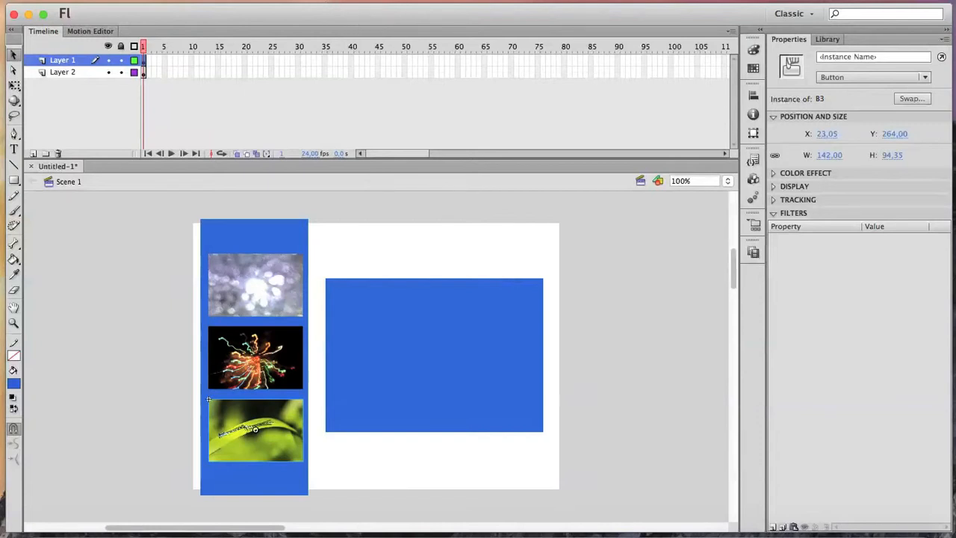
{"action": "left_click", "coordinate": [433, 4]}
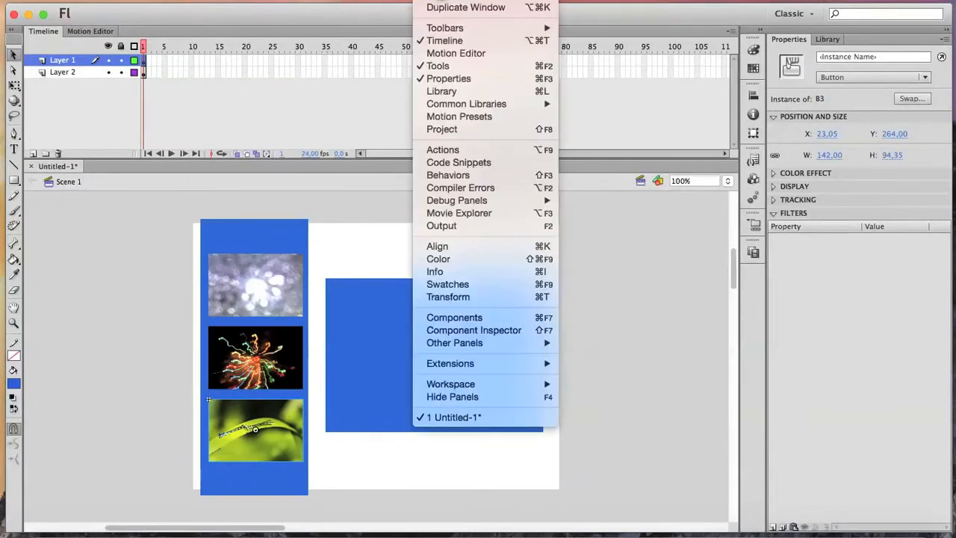
{"action": "left_click", "coordinate": [460, 153]}
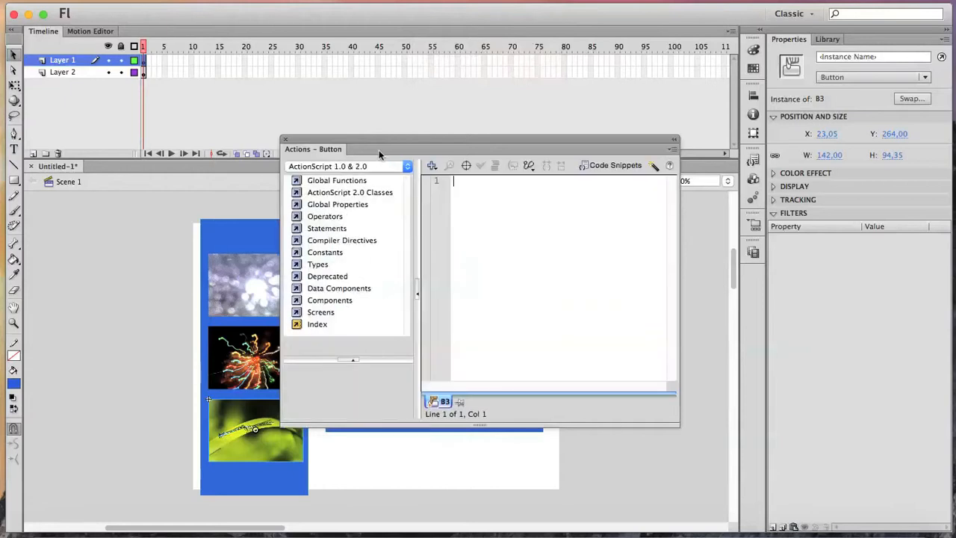
{"action": "left_click_drag", "start_coordinate": [396, 141], "coordinate": [751, 268]}
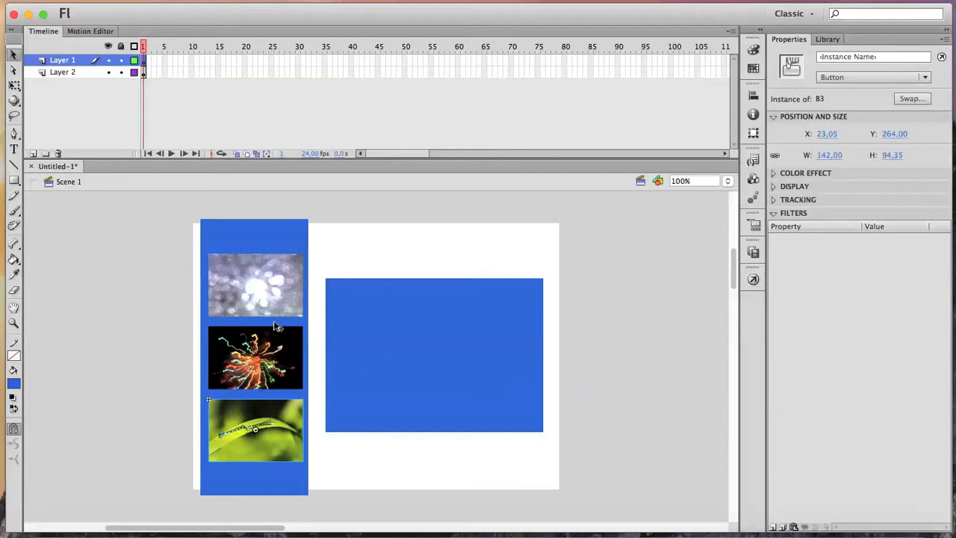
Rename Scene 1 as PRINCIPAL
{"action": "left_click", "coordinate": [754, 252]}
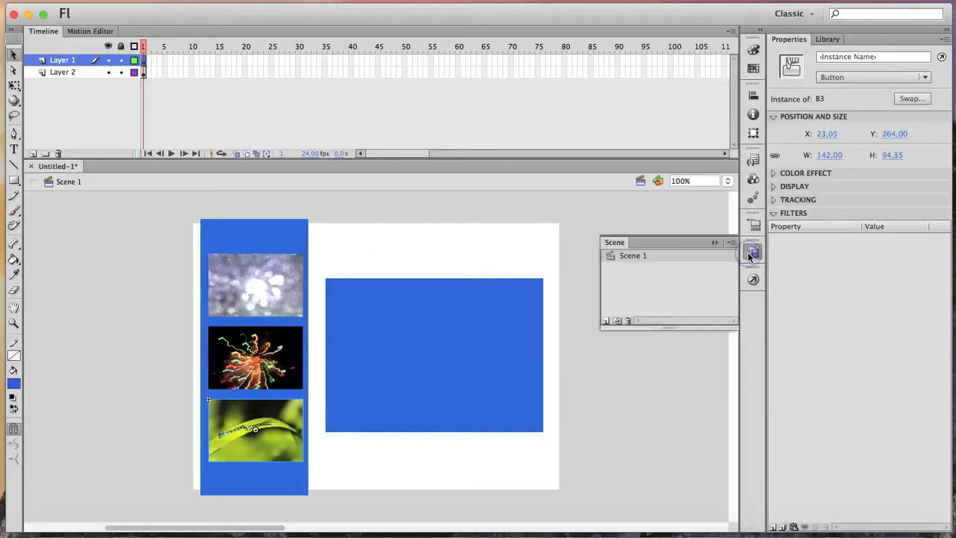
{"action": "double_click", "coordinate": [647, 256]}
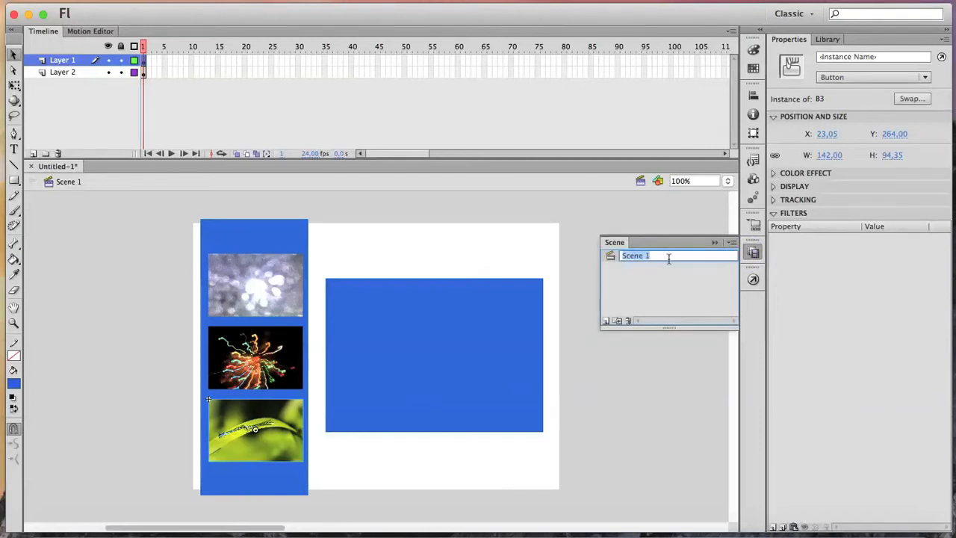
{"action": "type", "text": "PRINCIPAL"}
{"action": "left_click", "coordinate": [692, 278]}
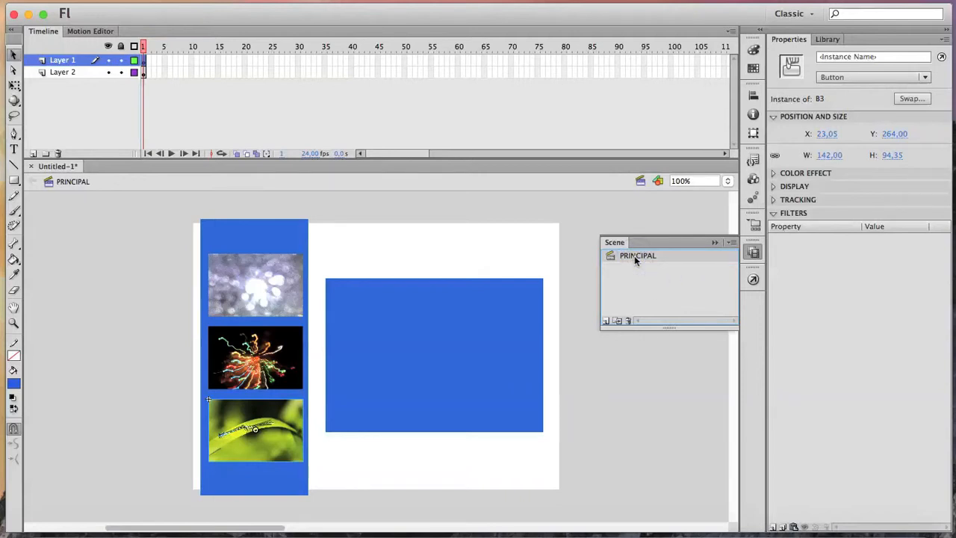
Duplicate the PRINCIPAL scene to make three copies of it
{"action": "left_click", "coordinate": [617, 321]}
{"action": "left_click", "coordinate": [617, 321]}
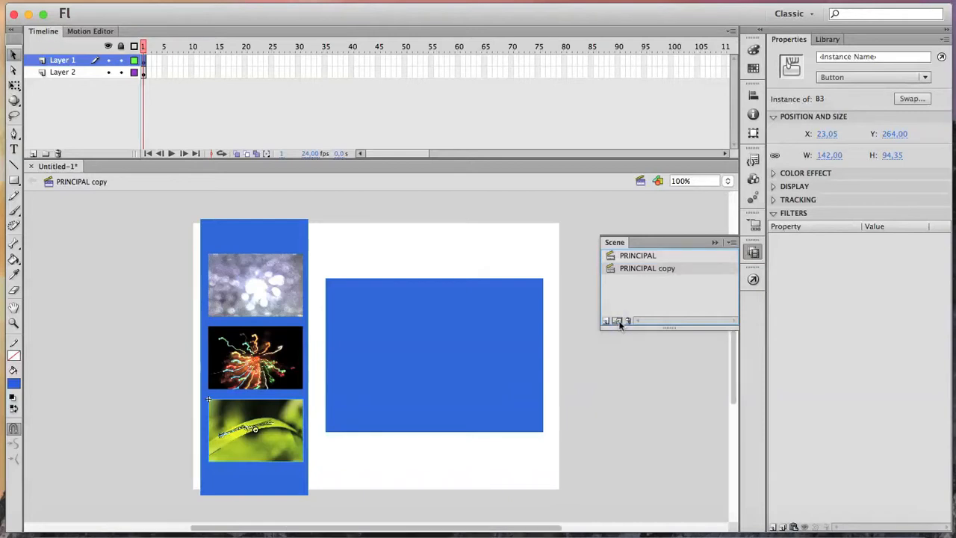
{"action": "left_click", "coordinate": [618, 322]}
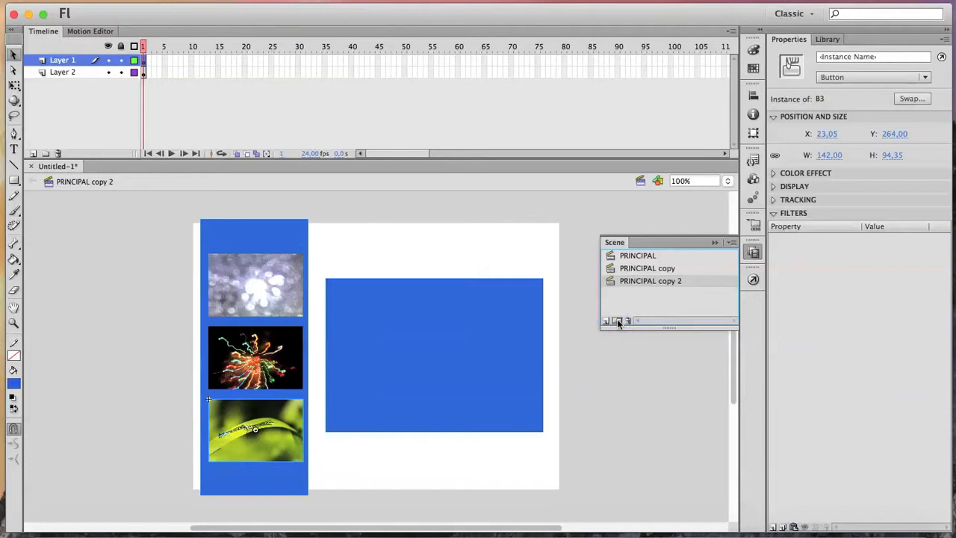
{"action": "left_click", "coordinate": [618, 322]}
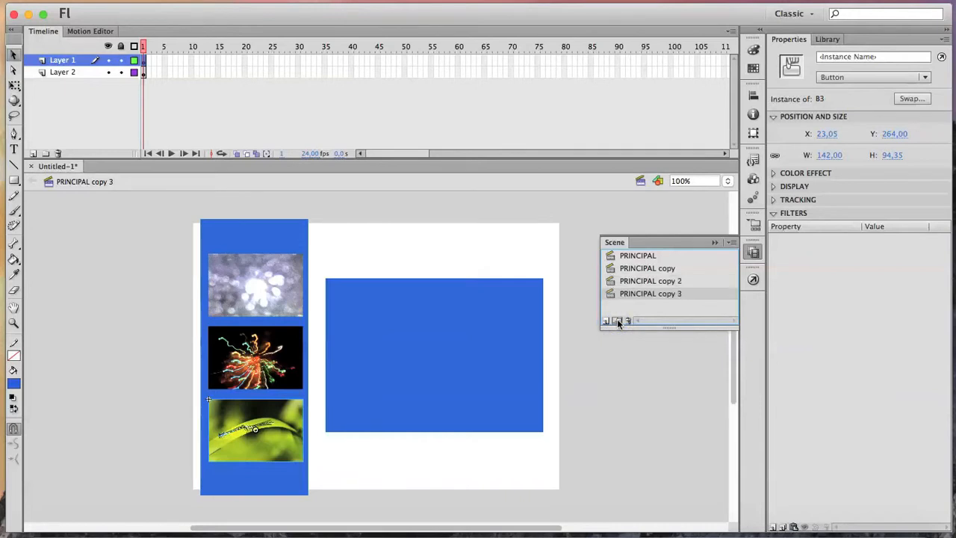
Rename the three copied PRINCIPAL scenes as B1, B2 and B3
{"action": "left_click", "coordinate": [640, 270]}
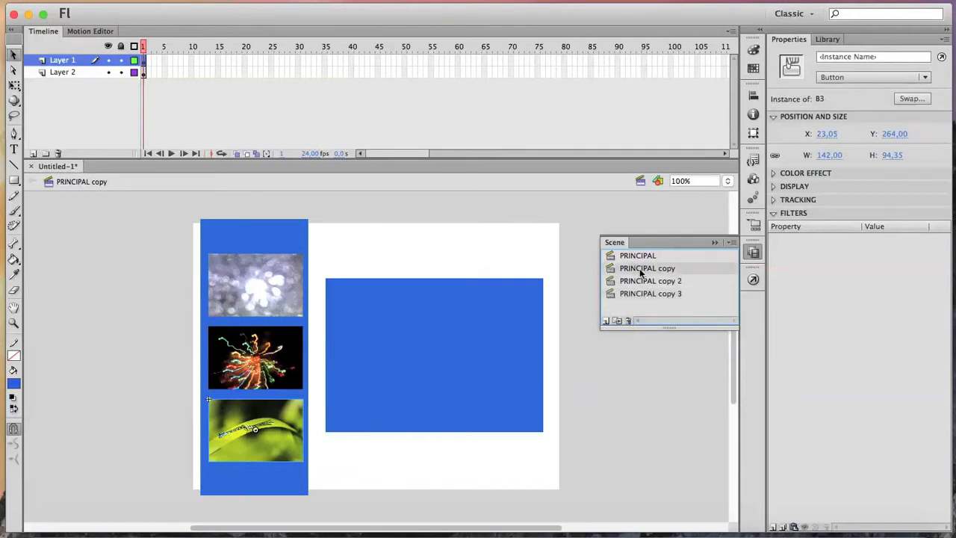
{"action": "double_click", "coordinate": [640, 270]}
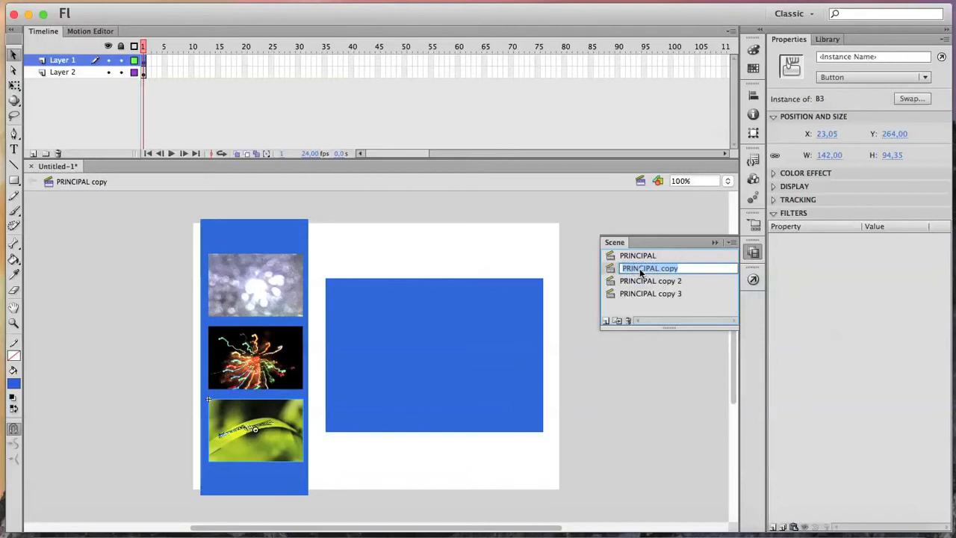
{"action": "type", "text": "B1"}
{"action": "double_click", "coordinate": [648, 281]}
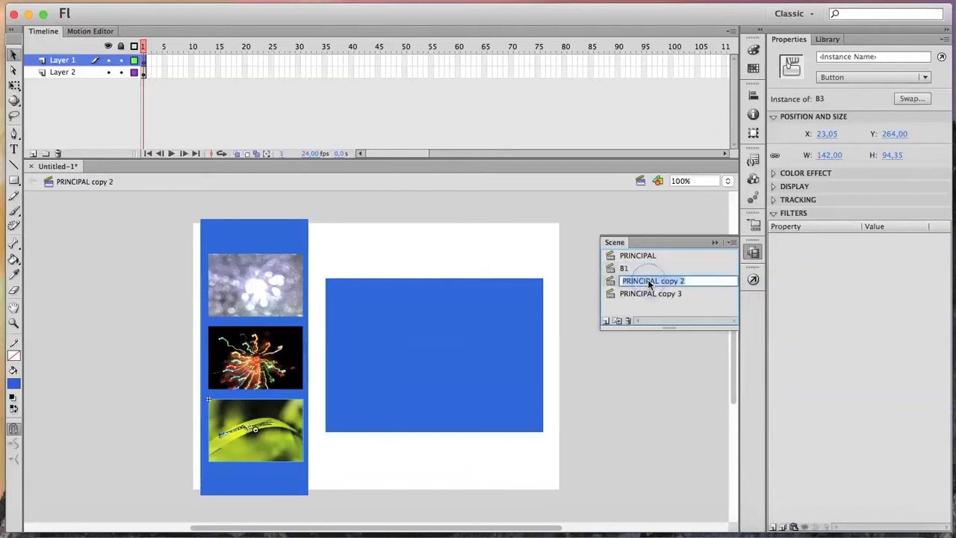
{"action": "type", "text": "B2"}
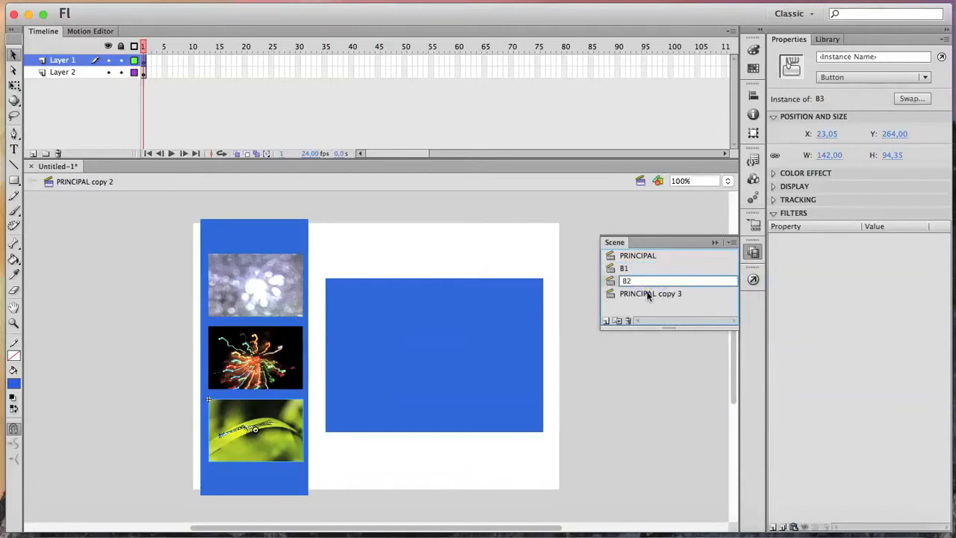
{"action": "double_click", "coordinate": [648, 294]}
{"action": "type", "text": "B3"}
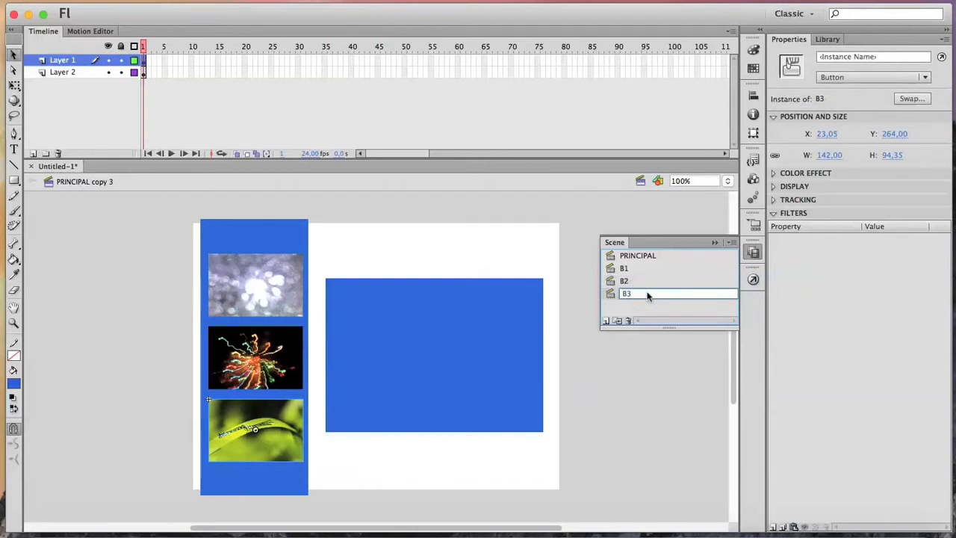
{"action": "left_click", "coordinate": [690, 270]}
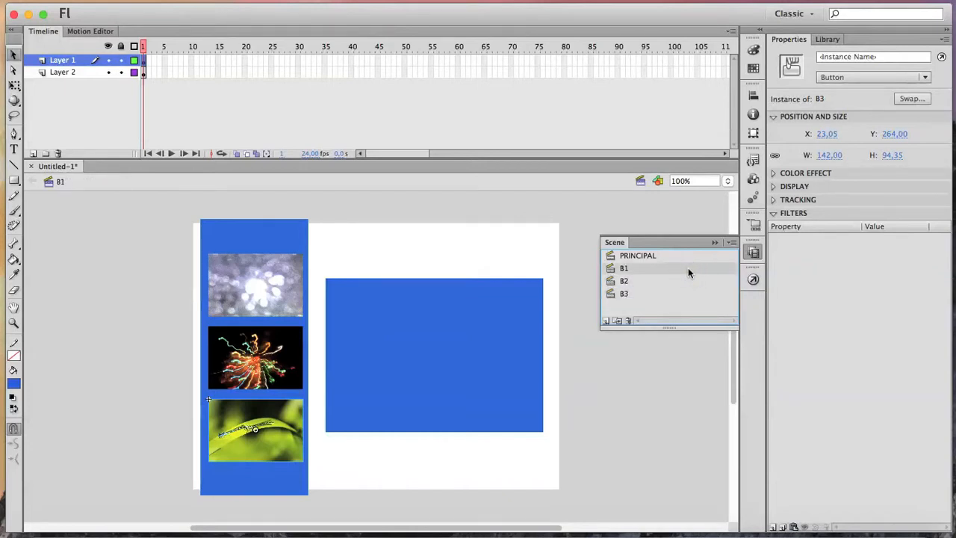
In scene B1, duplicate the first thumbnail button and place the copy near the middle of the large blue rectangle
{"action": "left_click", "coordinate": [623, 281]}
{"action": "left_click", "coordinate": [623, 295]}
{"action": "left_click", "coordinate": [623, 282]}
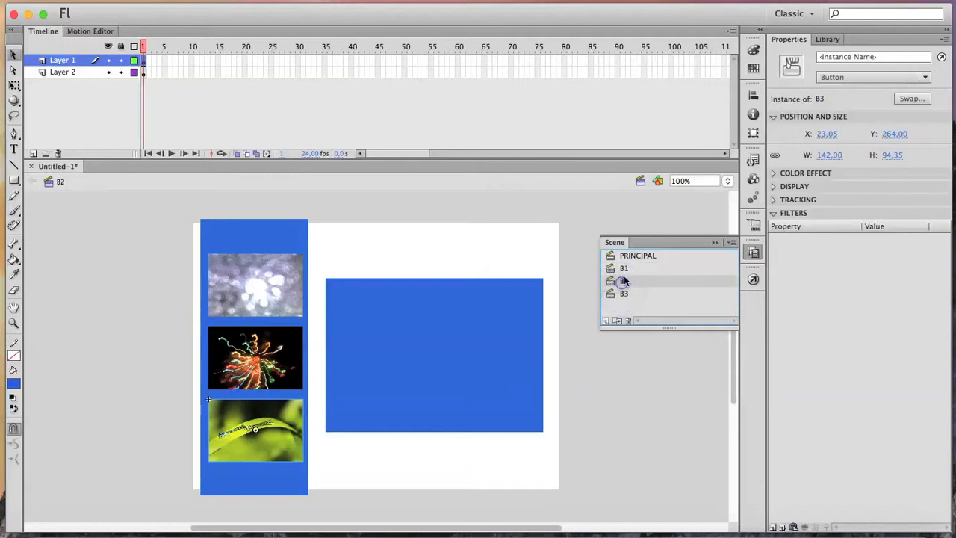
{"action": "left_click", "coordinate": [624, 268]}
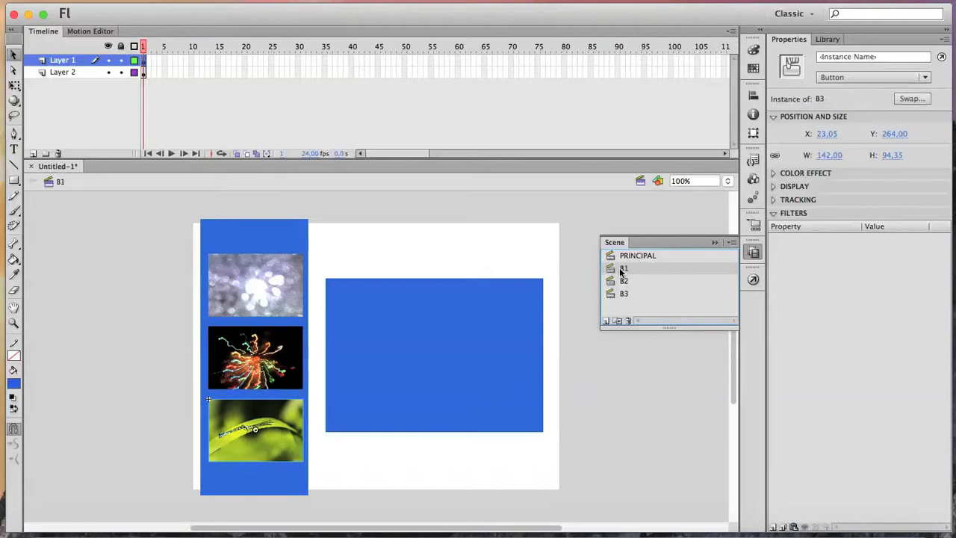
{"action": "left_click", "coordinate": [273, 287]}
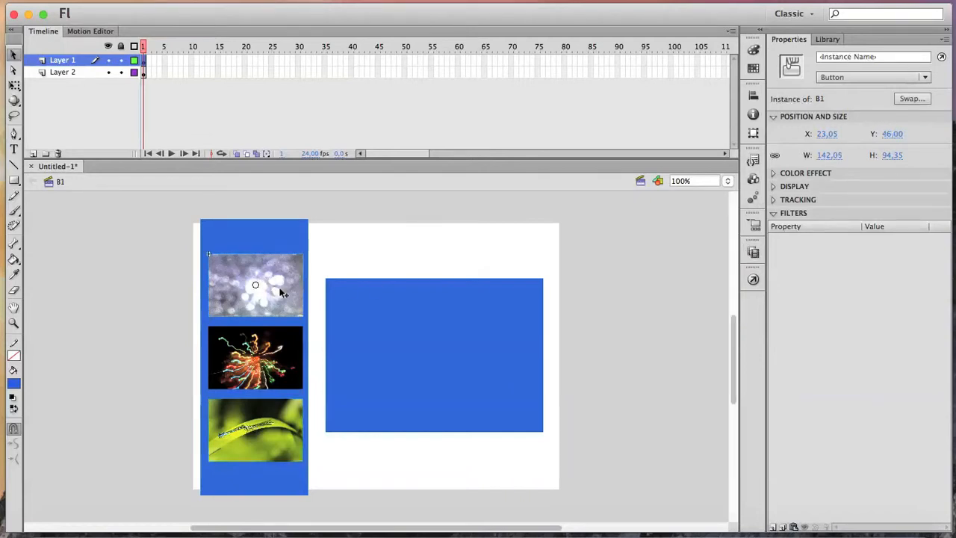
{"action": "key", "text": "ctrl+v"}
{"action": "left_click_drag", "start_coordinate": [391, 346], "coordinate": [456, 341]}
Scale the copied B1 image to about 300 × 199 px and position it centrally within the large blue rectangle
{"action": "left_click", "coordinate": [13, 85]}
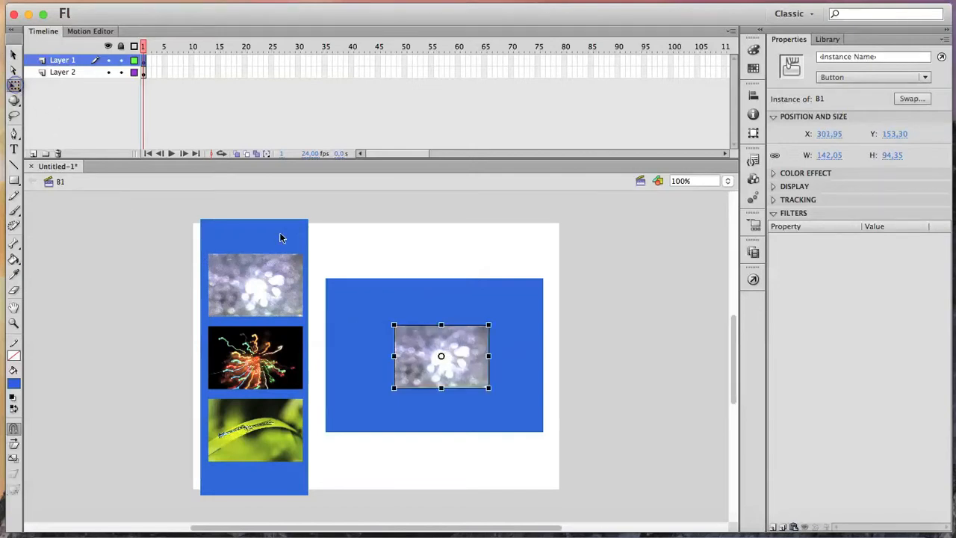
{"action": "left_click_drag", "start_coordinate": [394, 326], "coordinate": [342, 289]}
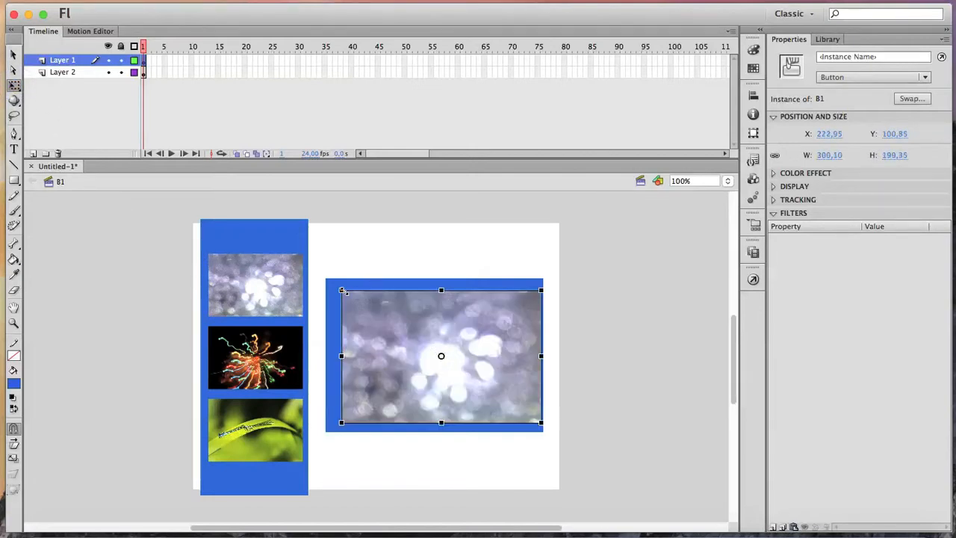
{"action": "key", "text": "shift+Left"}
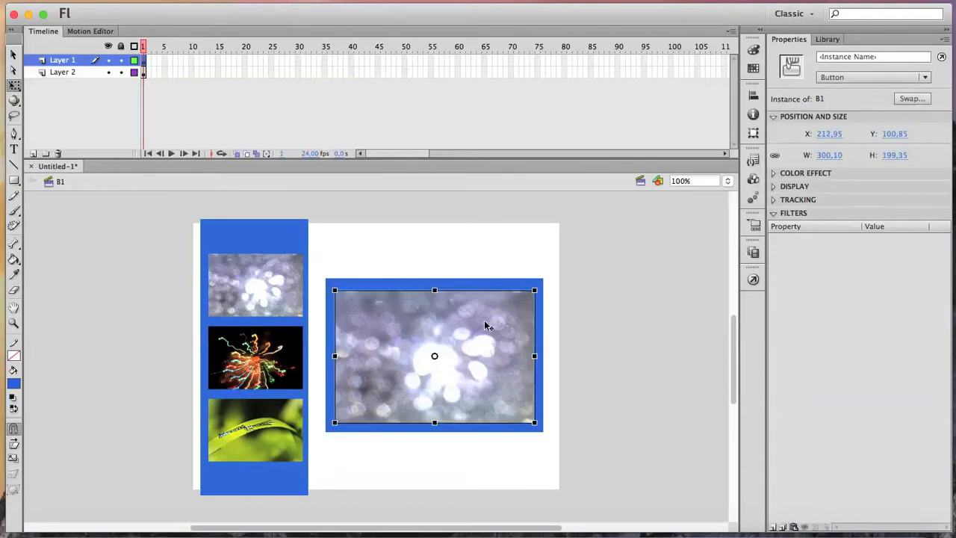
Break apart the enlarged B1 image so it is no longer a button instance
{"action": "left_click", "coordinate": [602, 325]}
{"action": "left_click", "coordinate": [487, 333]}
{"action": "key", "text": "super+b"}
{"action": "left_click", "coordinate": [604, 312]}
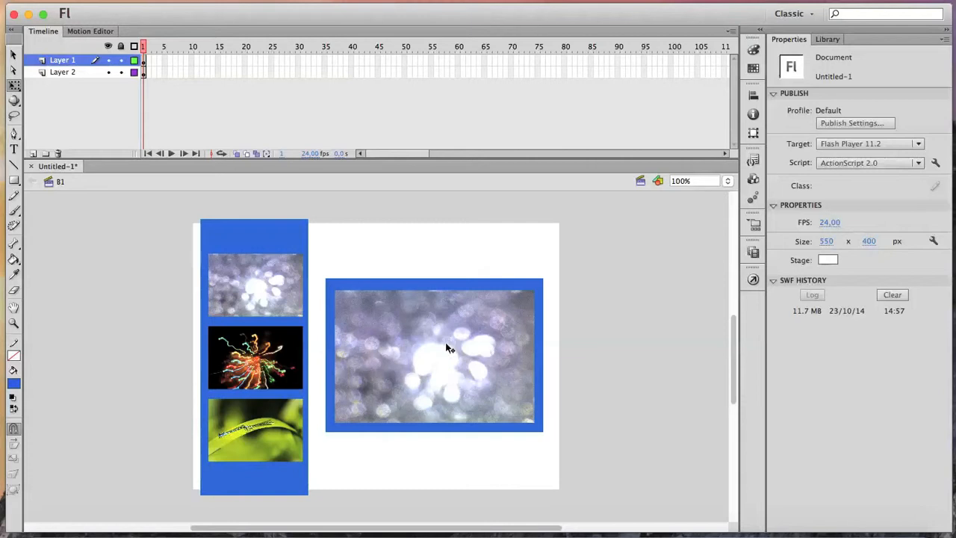
In scene B2, duplicate the fireworks thumbnail, enlarge it to about 292 × 194 px and centre it in the large blue rectangle
{"action": "left_click", "coordinate": [753, 253]}
{"action": "left_click", "coordinate": [658, 281]}
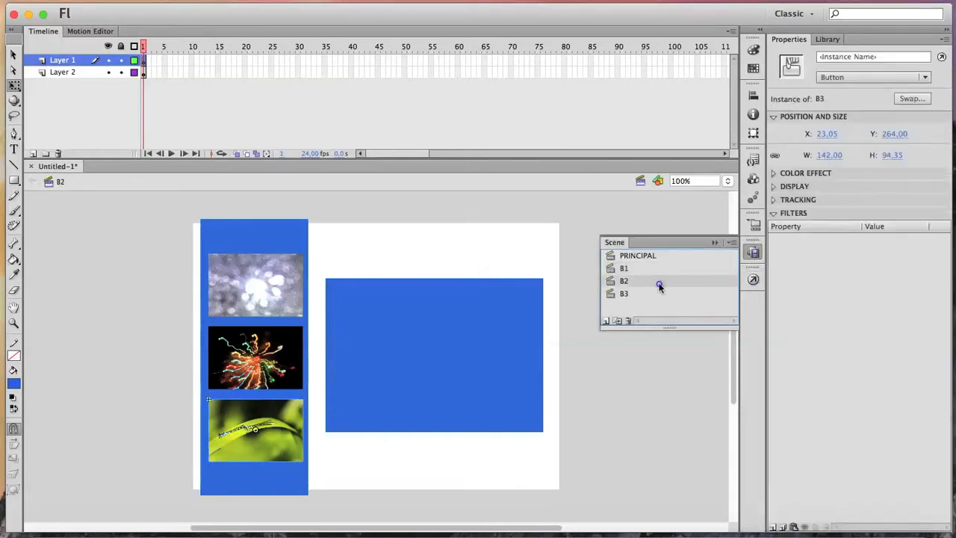
{"action": "left_click", "coordinate": [250, 342]}
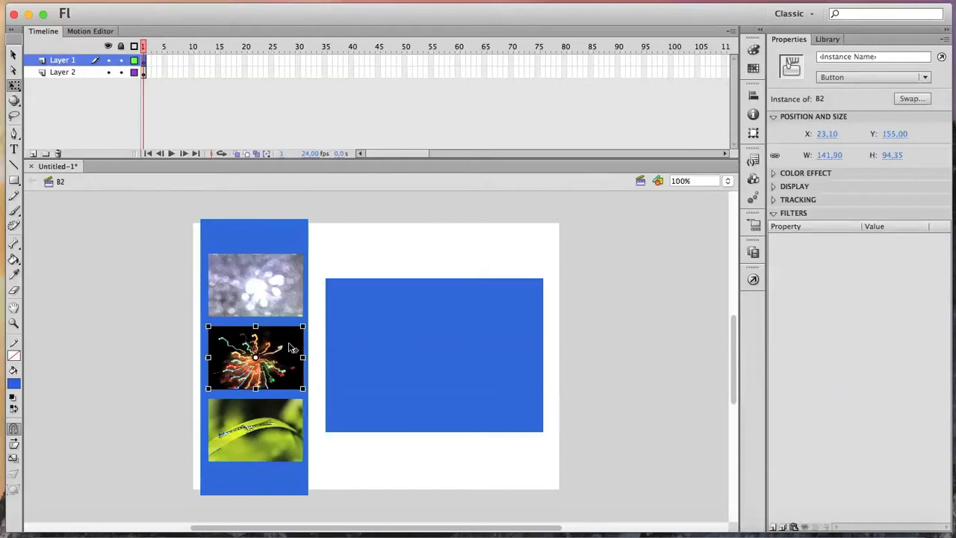
{"action": "key", "text": "super+v"}
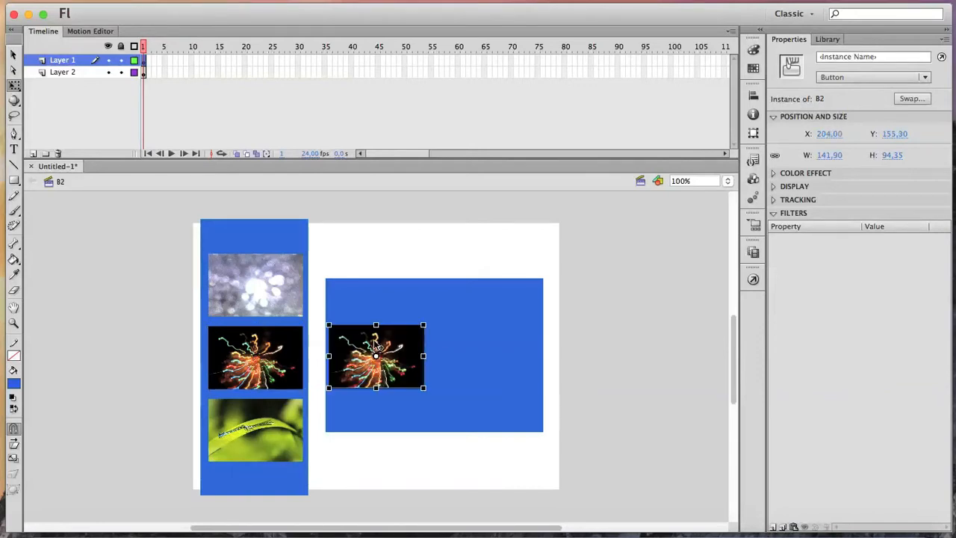
{"action": "left_click_drag", "start_coordinate": [423, 325], "coordinate": [476, 313]}
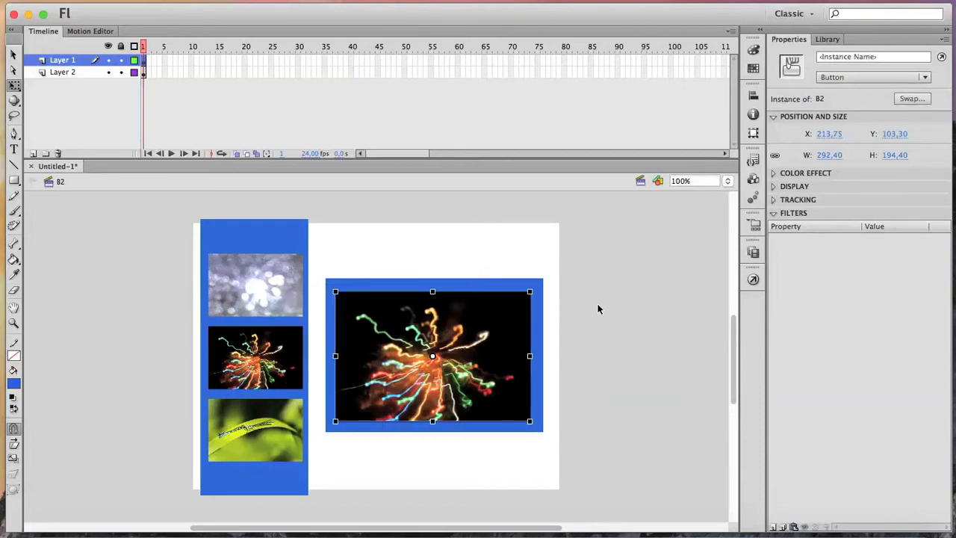
Break apart the enlarged B2 image into a plain bitmap
{"action": "left_click", "coordinate": [596, 313]}
{"action": "left_click", "coordinate": [486, 334]}
{"action": "left_click", "coordinate": [486, 334]}
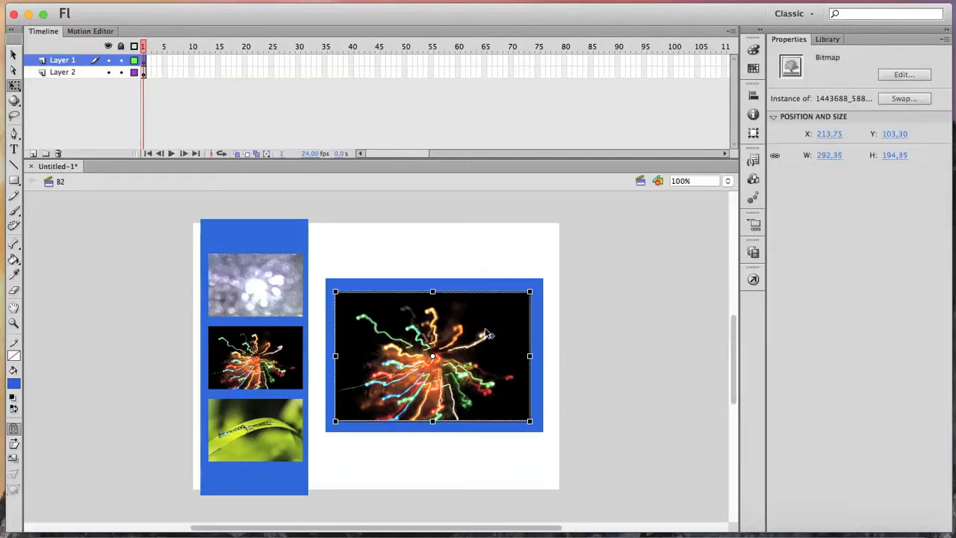
In scene B3, duplicate the green leaf thumbnail button and place the copy over the large blue rectangle
{"action": "left_click", "coordinate": [753, 280]}
{"action": "left_click", "coordinate": [753, 252]}
{"action": "left_click", "coordinate": [656, 295]}
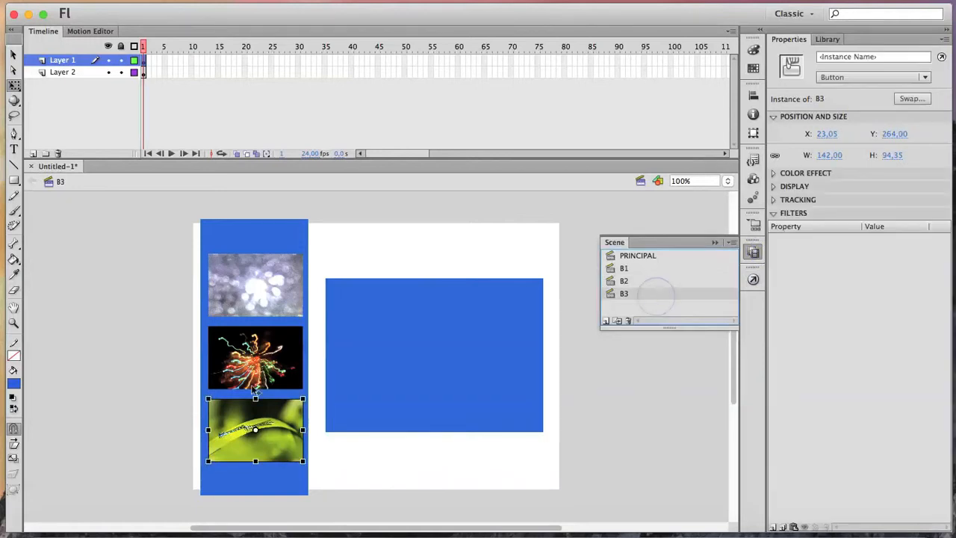
{"action": "left_click", "coordinate": [365, 431]}
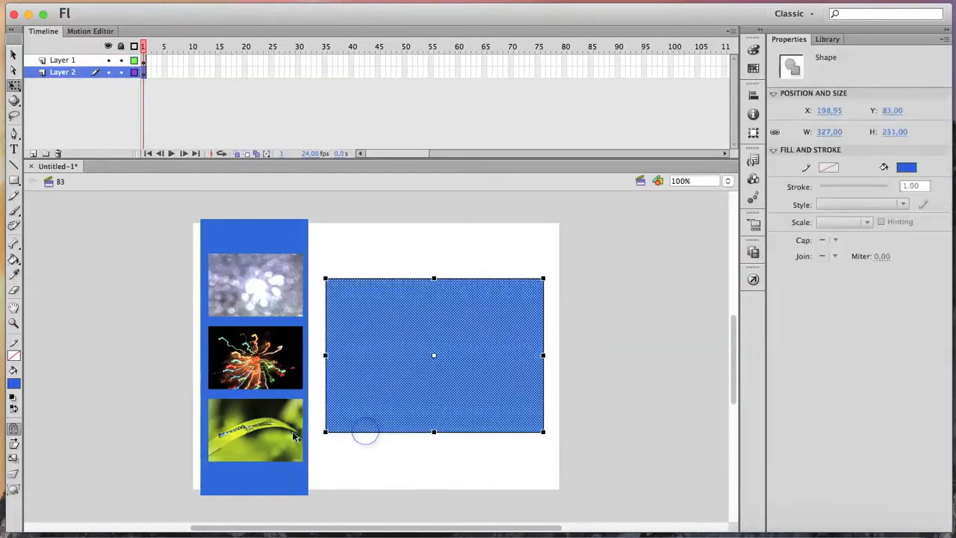
{"action": "left_click", "coordinate": [271, 428]}
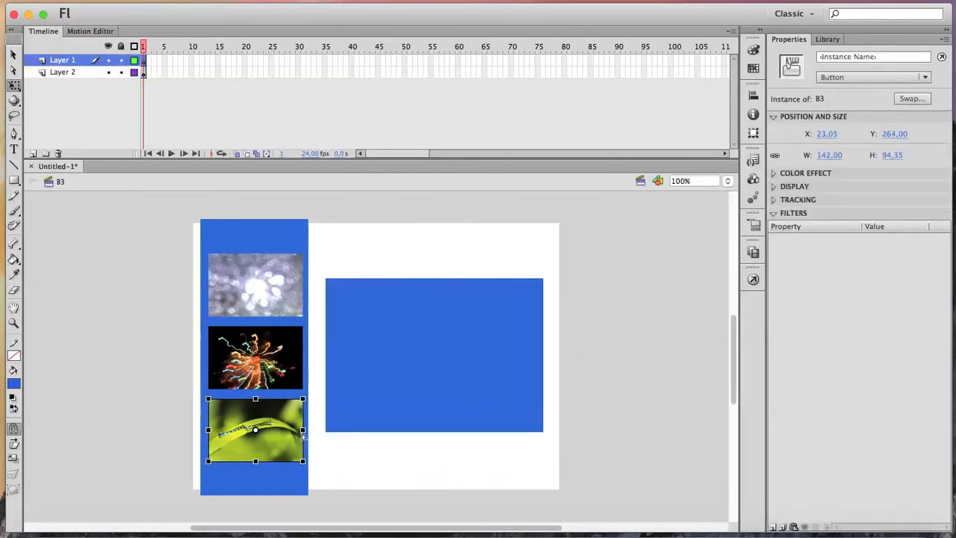
{"action": "key", "text": "super+v"}
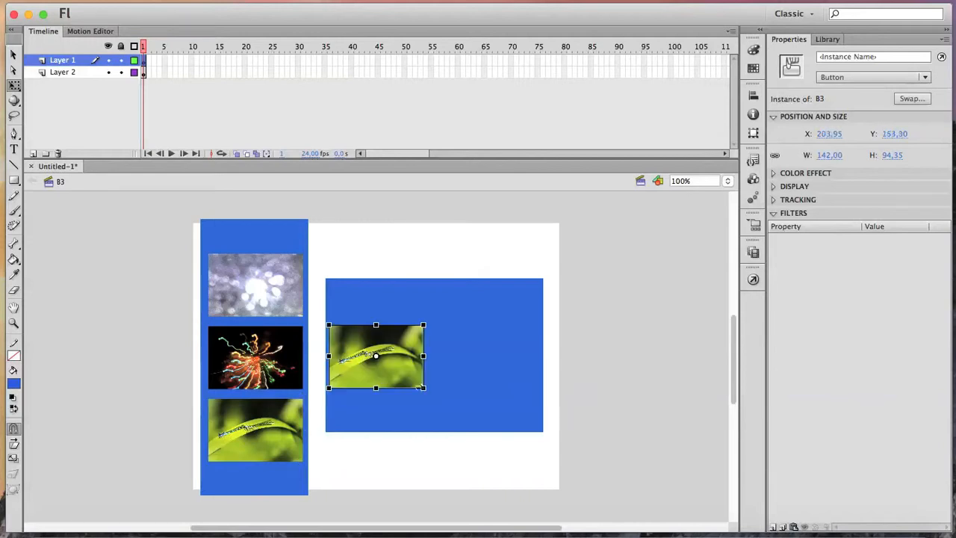
Scale the copied leaf image to about 293 × 194 px and centre it in the large blue rectangle
{"action": "left_click_drag", "start_coordinate": [424, 324], "coordinate": [527, 292]}
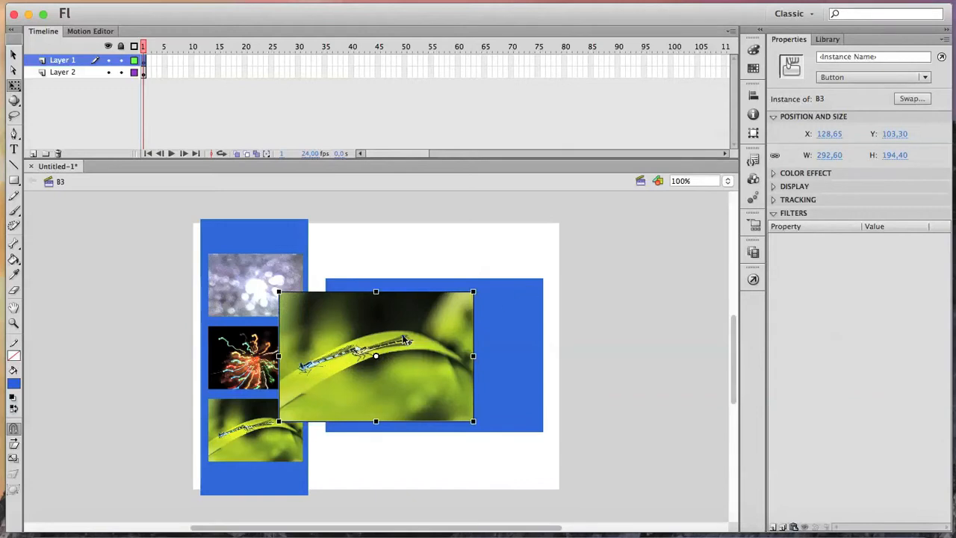
{"action": "left_click_drag", "start_coordinate": [403, 335], "coordinate": [461, 334]}
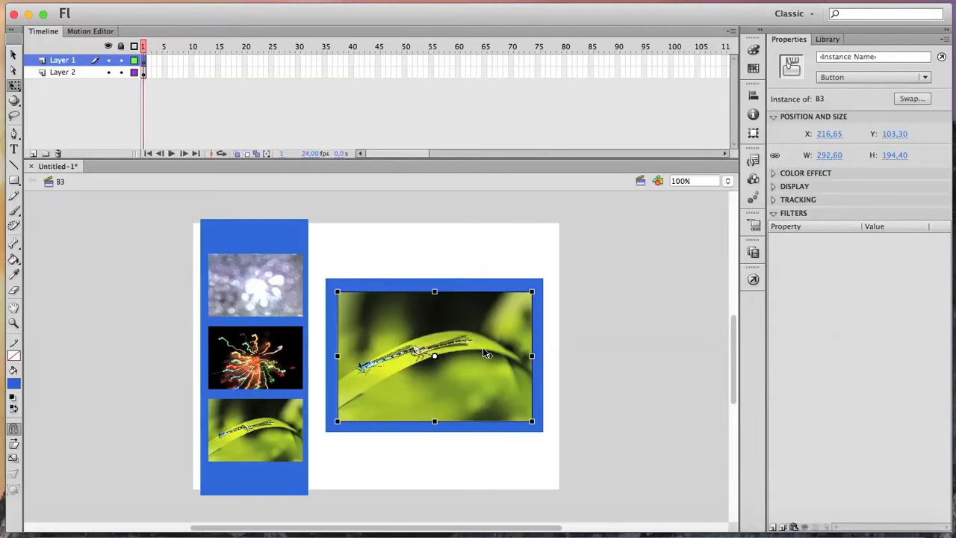
{"action": "left_click", "coordinate": [603, 330]}
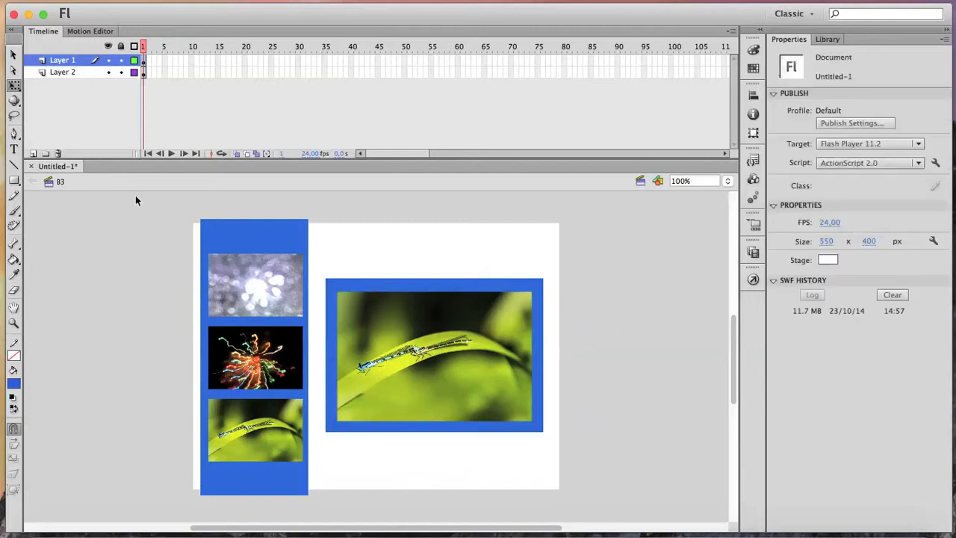
Check what Layer 1 and Layer 2 contain by hiding and reshowing each one
{"action": "left_click", "coordinate": [109, 61]}
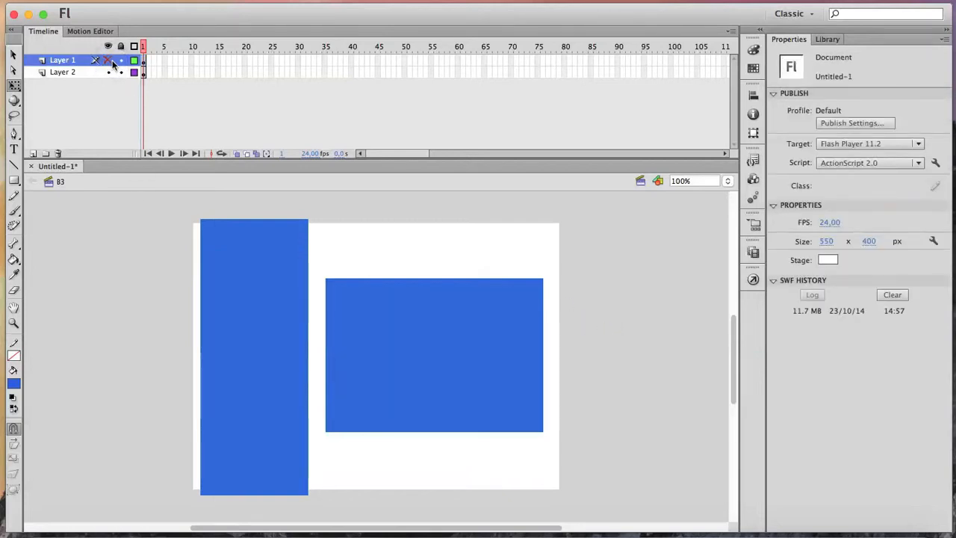
{"action": "left_click", "coordinate": [112, 60]}
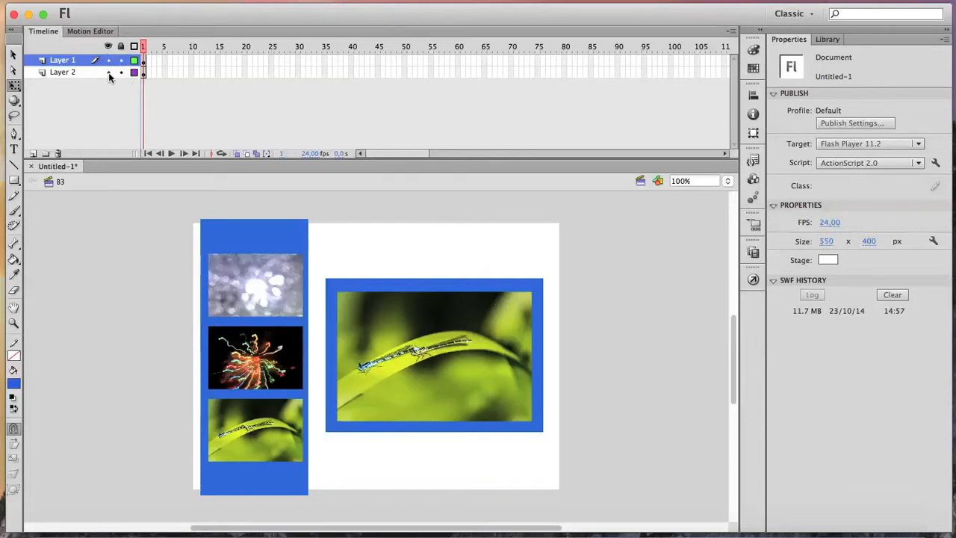
{"action": "left_click", "coordinate": [109, 72]}
{"action": "left_click", "coordinate": [109, 72]}
Test the movie, try the three thumbnail buttons and close the preview
{"action": "key", "text": "super+Return"}
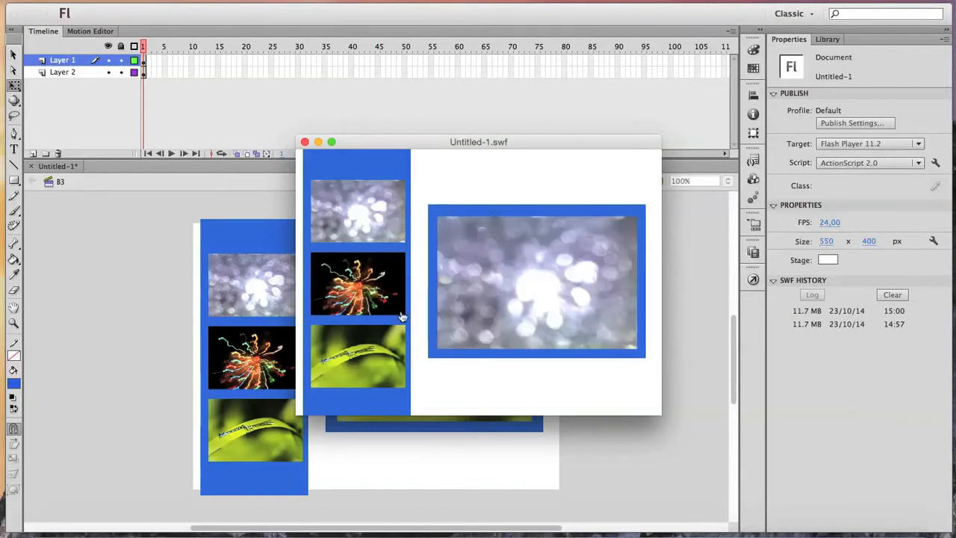
{"action": "left_click", "coordinate": [378, 280]}
{"action": "left_click", "coordinate": [358, 351]}
{"action": "left_click", "coordinate": [366, 190]}
{"action": "left_click", "coordinate": [305, 141]}
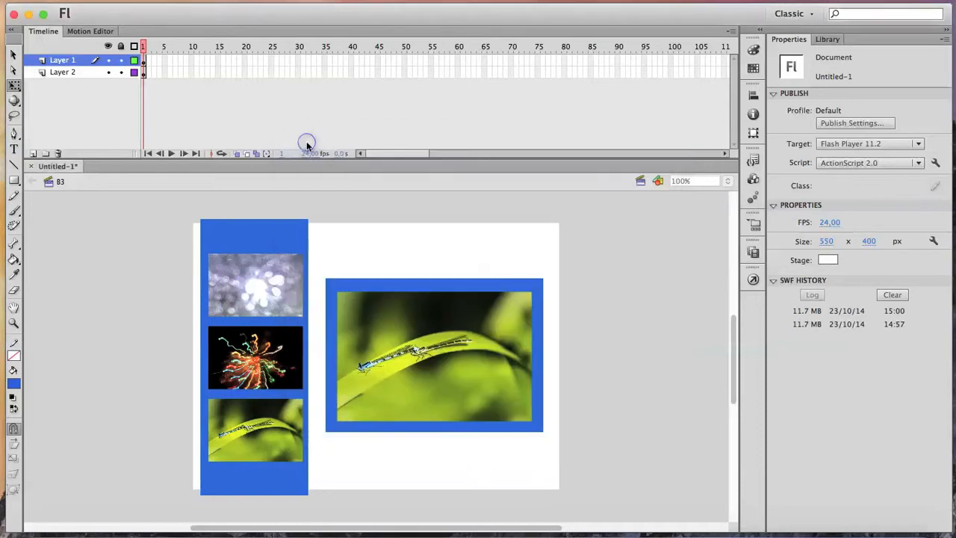
Open the script of frame 1 on Layer 1 in the PRINCIPAL scene and turn on Script Assist
{"action": "left_click", "coordinate": [753, 254]}
{"action": "left_click", "coordinate": [673, 256]}
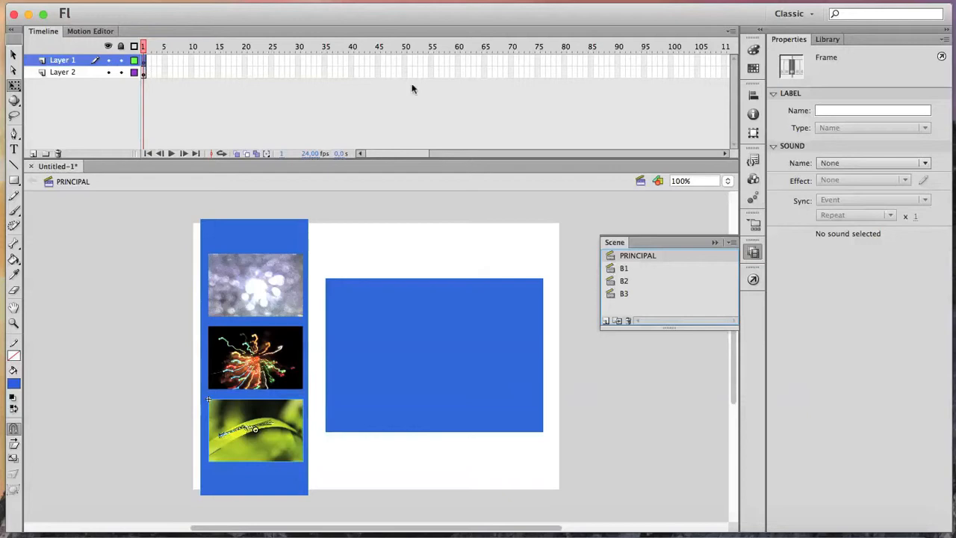
{"action": "left_click", "coordinate": [278, 109]}
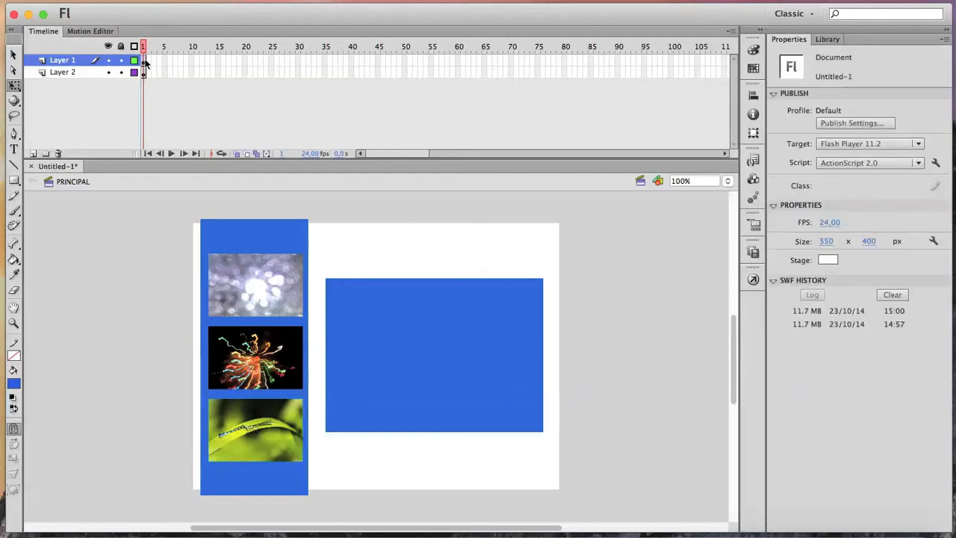
{"action": "left_click", "coordinate": [144, 60]}
{"action": "left_click", "coordinate": [753, 279]}
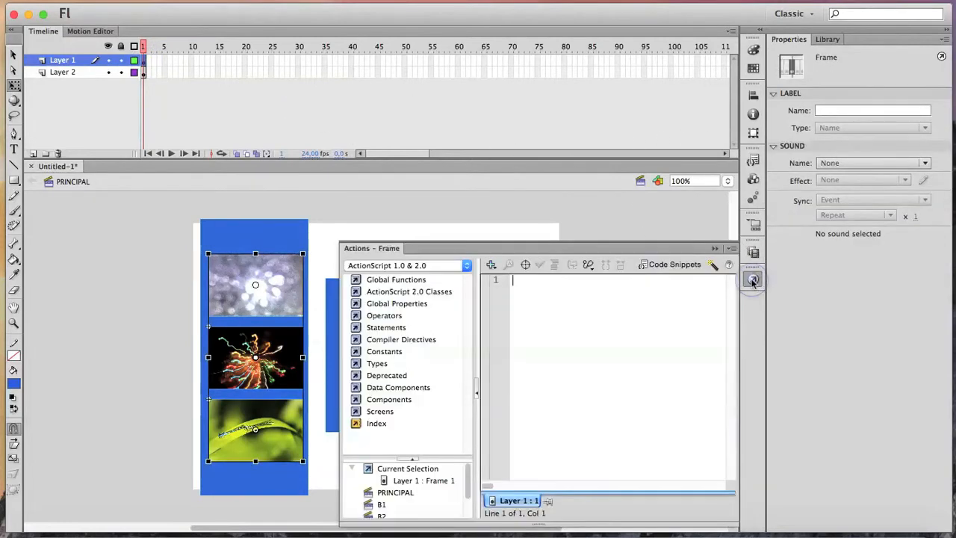
{"action": "left_click", "coordinate": [714, 266]}
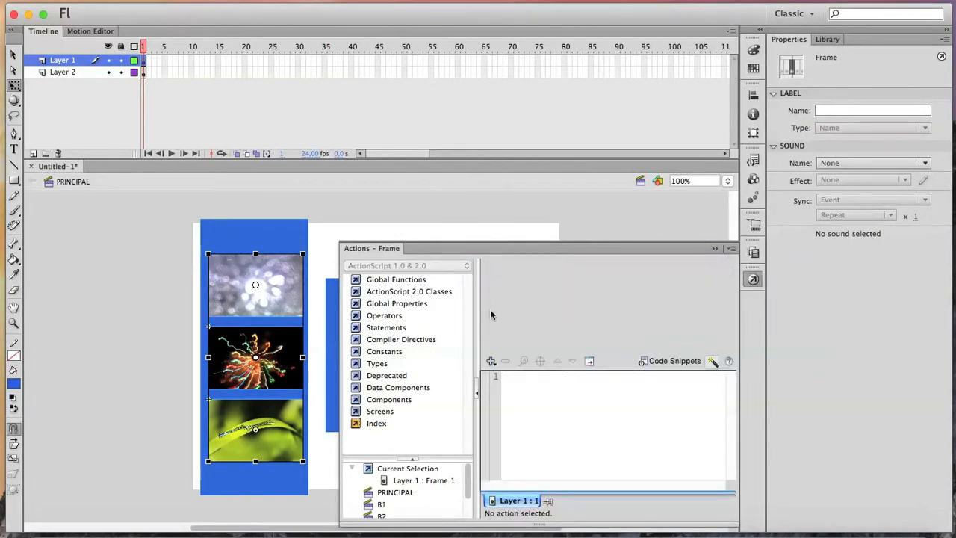
Add a stop action from the Timeline Control functions to frame 1 of Layer 1 in the PRINCIPAL scene
{"action": "left_click", "coordinate": [356, 280]}
{"action": "left_click", "coordinate": [372, 292]}
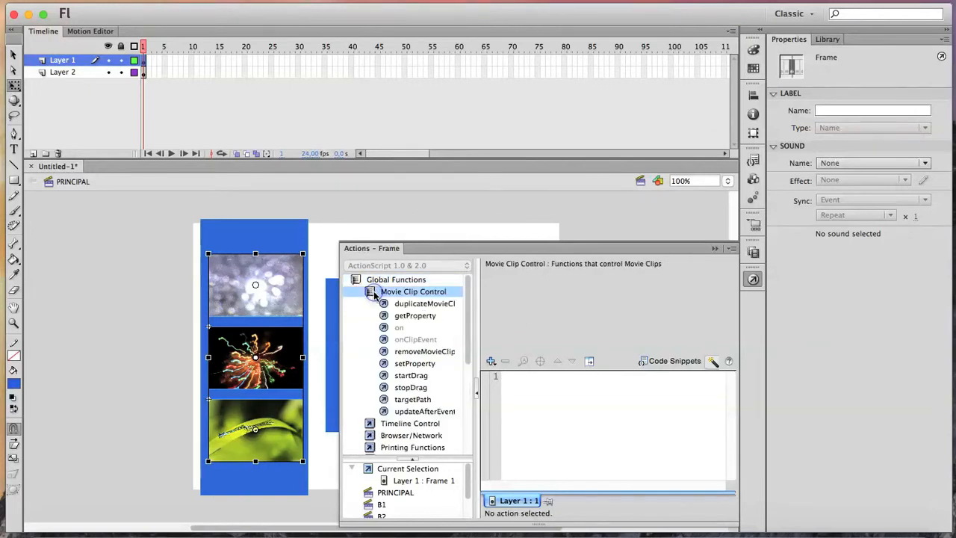
{"action": "left_click", "coordinate": [372, 293]}
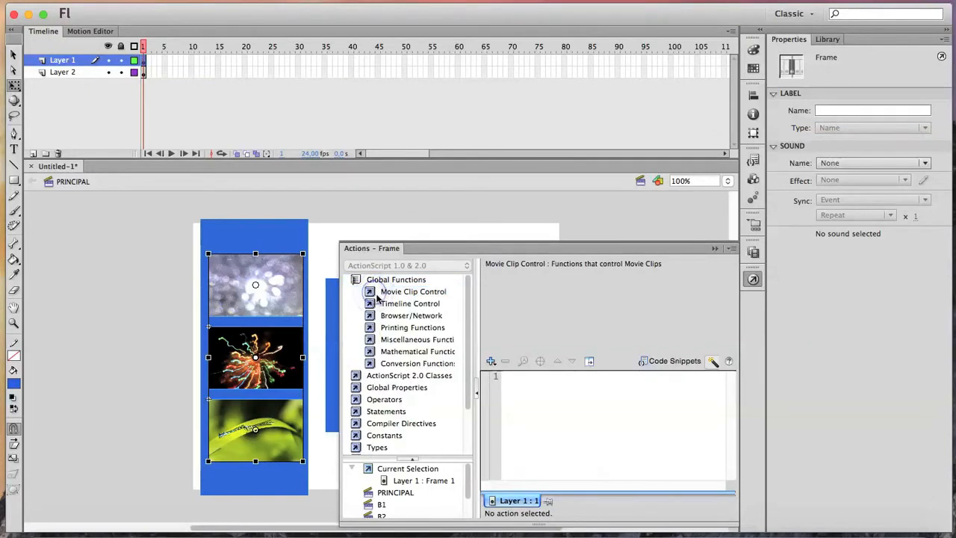
{"action": "left_click", "coordinate": [373, 305]}
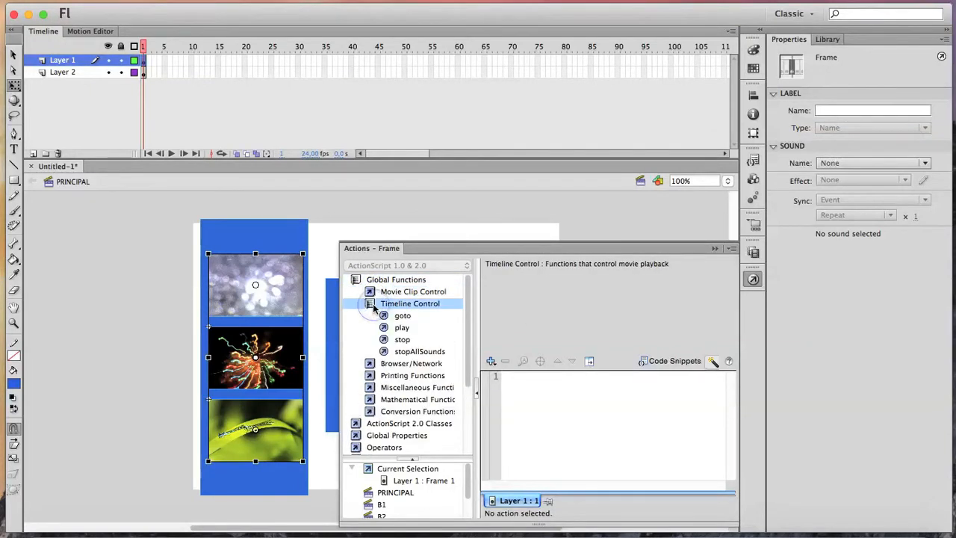
{"action": "double_click", "coordinate": [403, 340]}
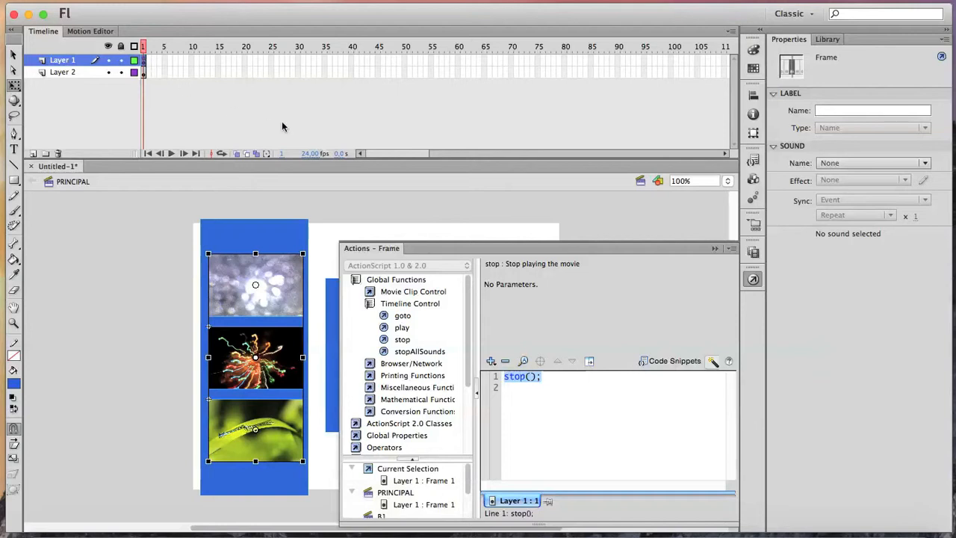
{"action": "left_click", "coordinate": [715, 248]}
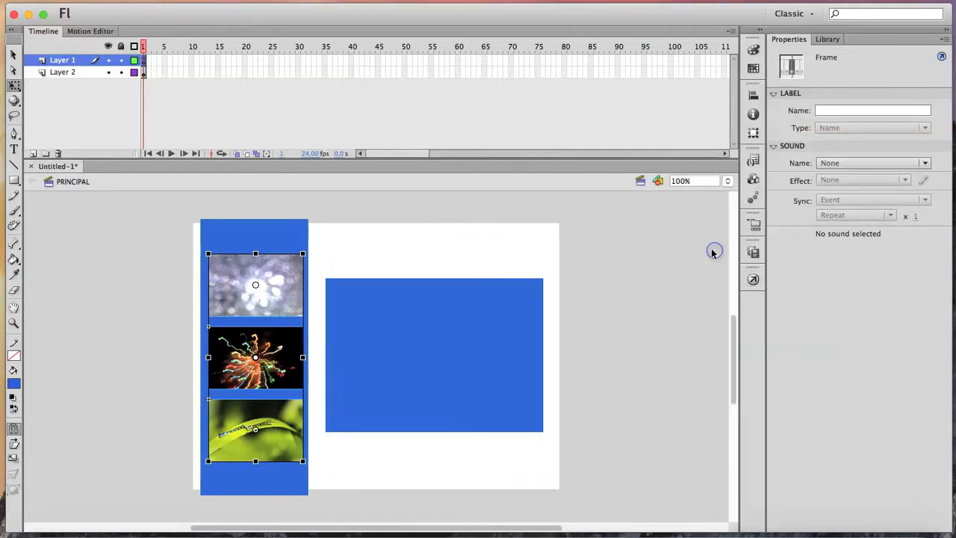
Test the movie to check the stop action, close the preview and deselect the thumbnails
{"action": "key", "text": "super+Return"}
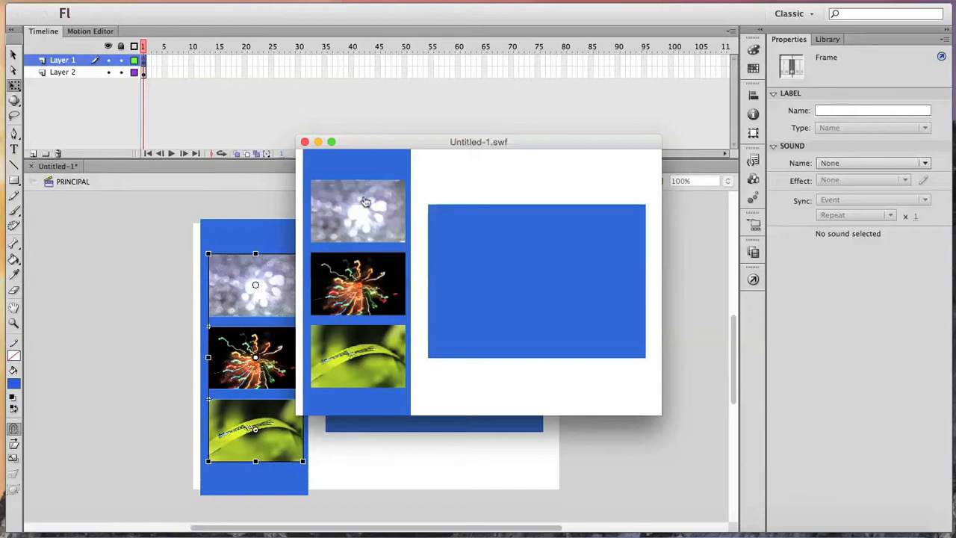
{"action": "left_click", "coordinate": [305, 142]}
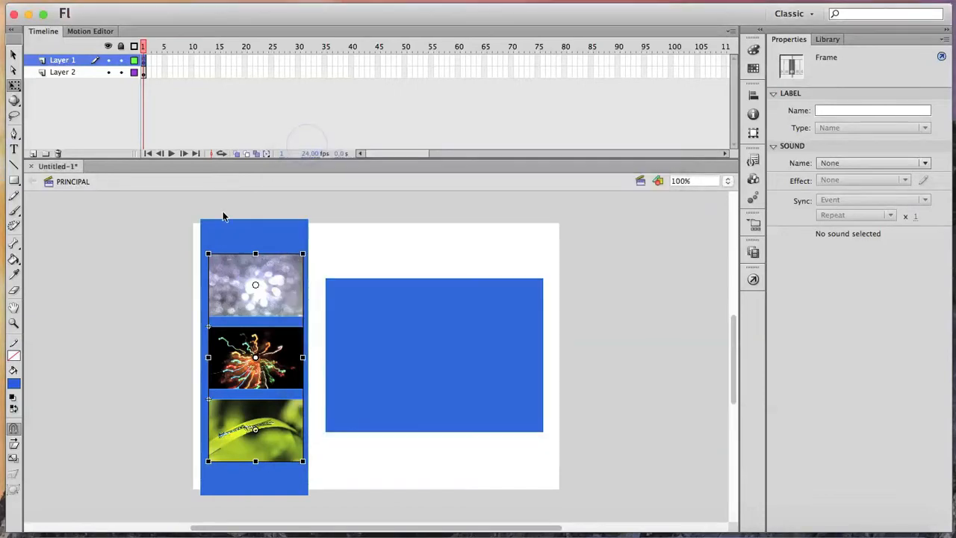
{"action": "left_click", "coordinate": [151, 227]}
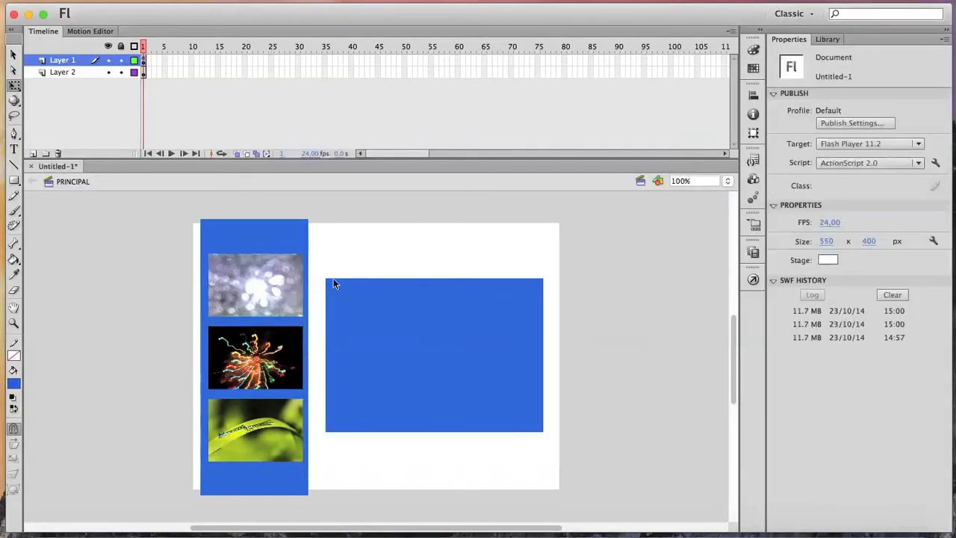
Script the white-bokeh thumbnail button with a goto action set to go to and stop at frame 1 of scene B1
{"action": "left_click", "coordinate": [265, 280]}
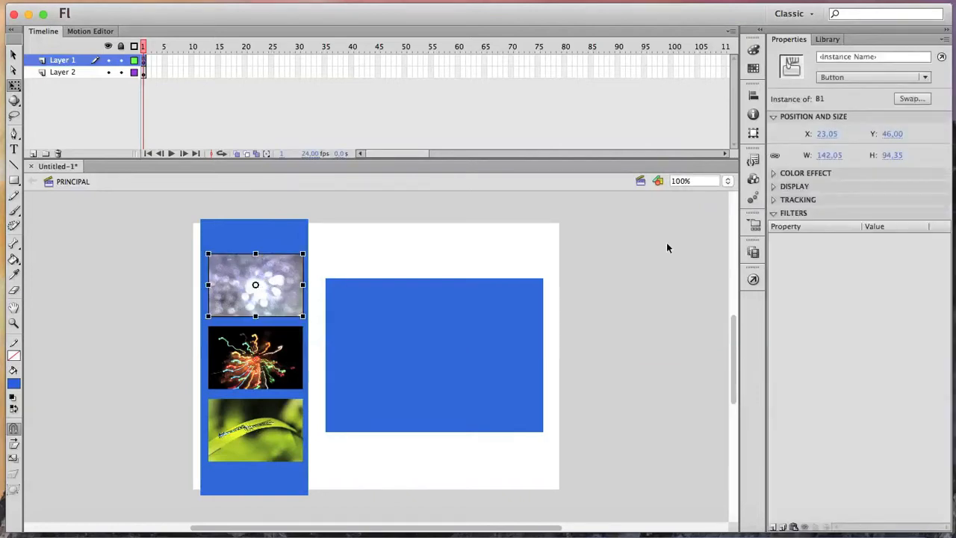
{"action": "left_click", "coordinate": [753, 279]}
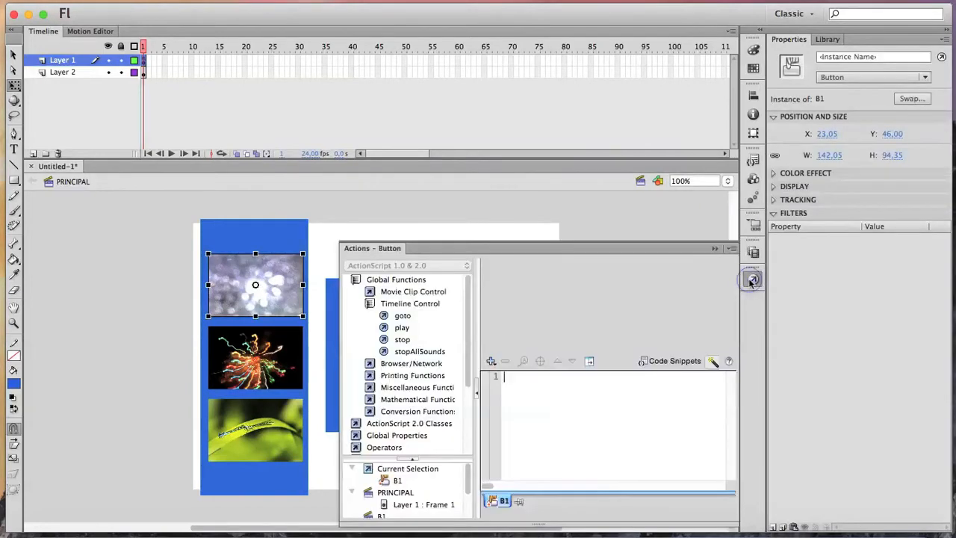
{"action": "left_click", "coordinate": [404, 317]}
{"action": "double_click", "coordinate": [403, 316]}
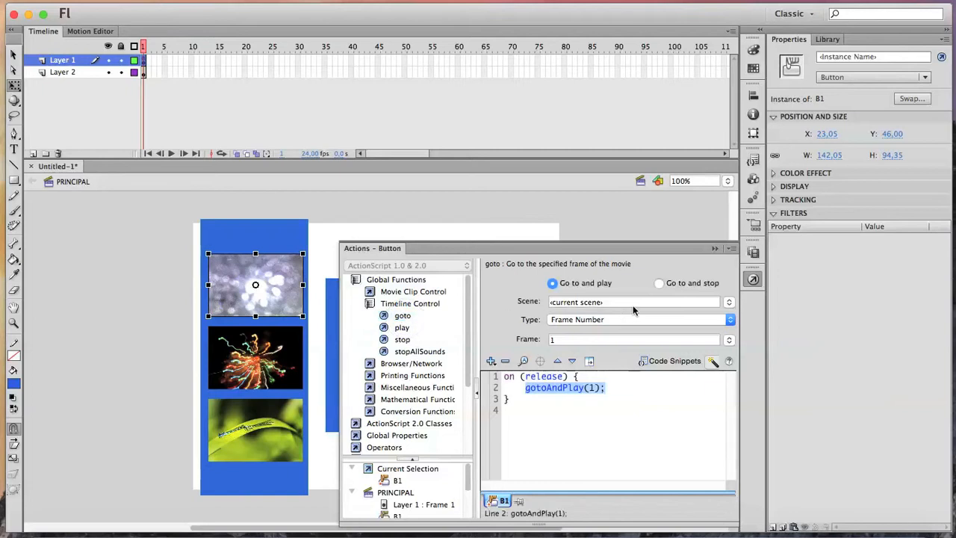
{"action": "left_click", "coordinate": [662, 284]}
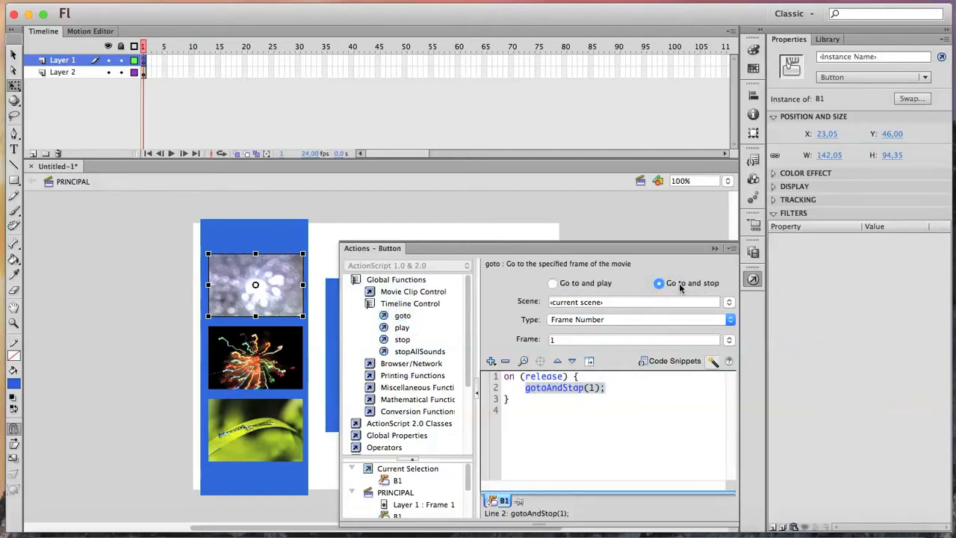
{"action": "left_click", "coordinate": [729, 302]}
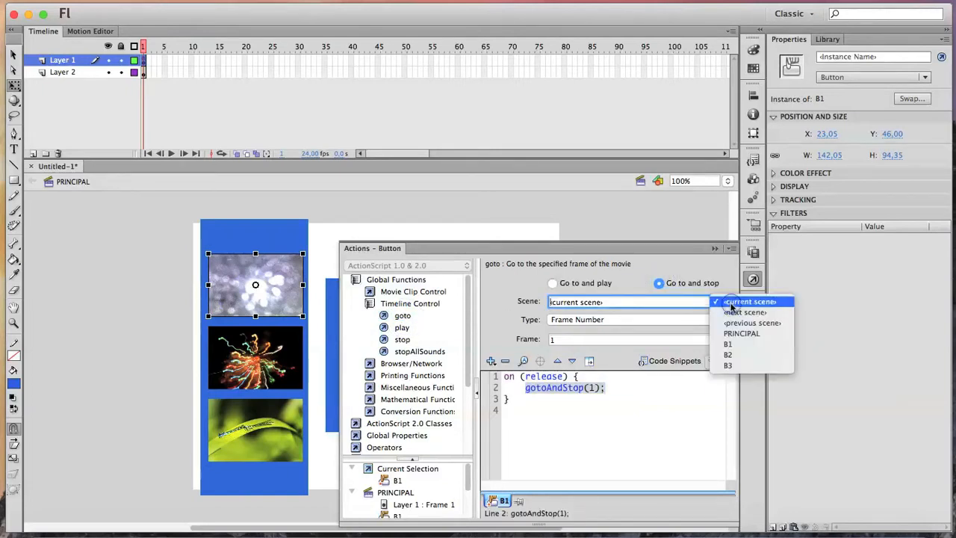
{"action": "left_click", "coordinate": [728, 344]}
{"action": "left_click", "coordinate": [715, 250]}
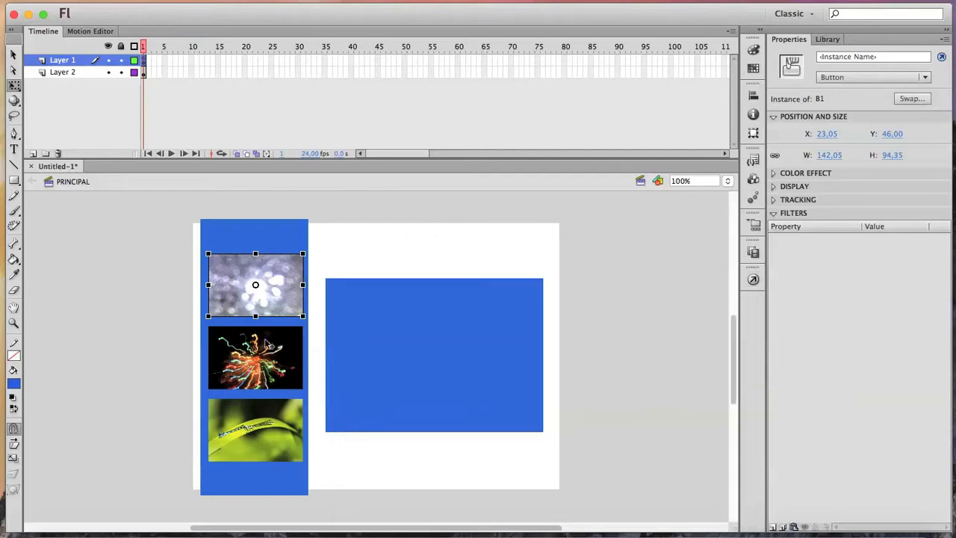
Script the fireworks thumbnail button with a goto action set to go to and stop at frame 1 of scene B2
{"action": "left_click", "coordinate": [266, 340]}
{"action": "left_click", "coordinate": [753, 278]}
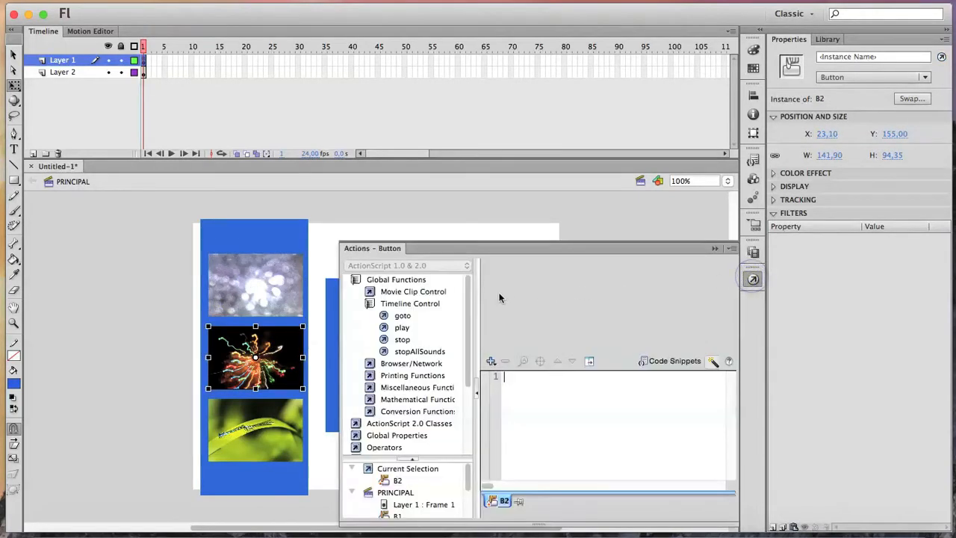
{"action": "left_click", "coordinate": [403, 315]}
{"action": "double_click", "coordinate": [403, 315]}
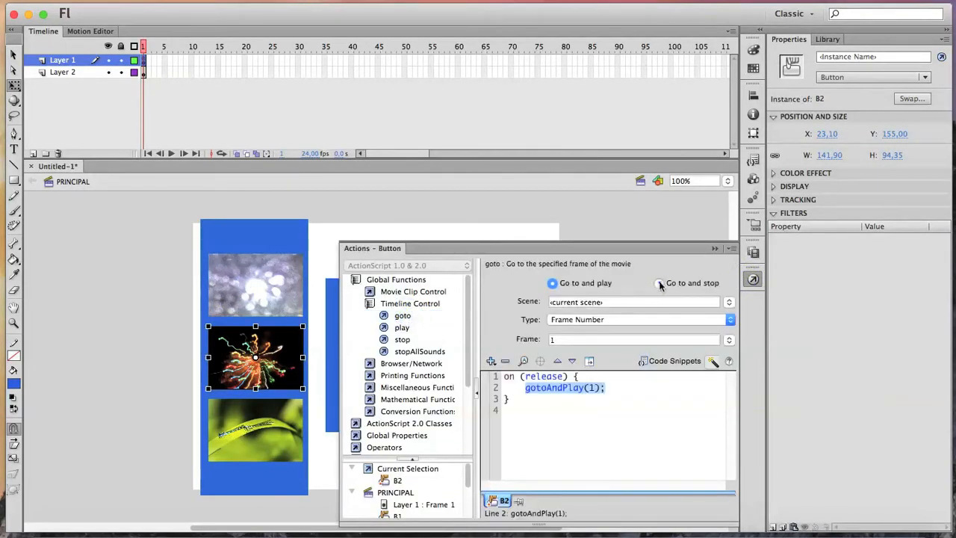
{"action": "left_click", "coordinate": [658, 283]}
{"action": "left_click", "coordinate": [734, 304]}
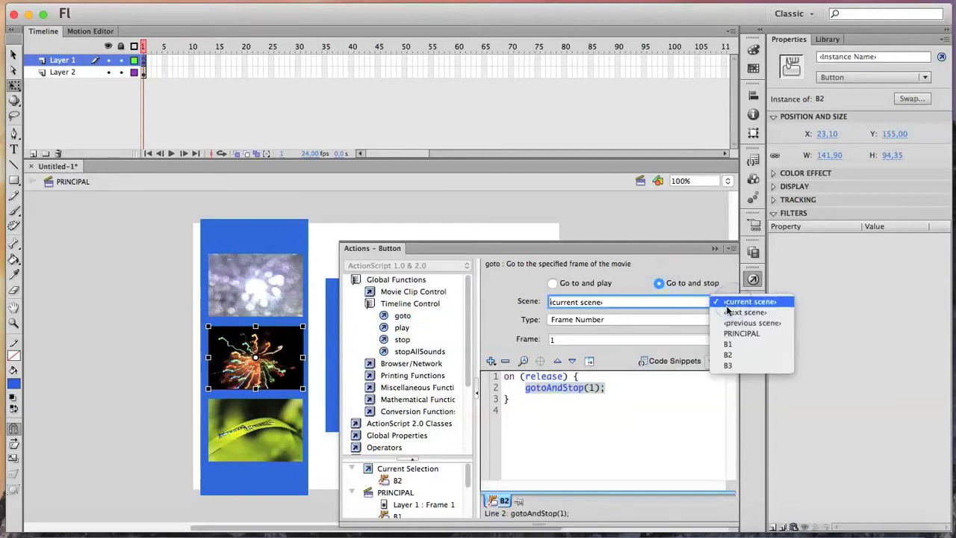
{"action": "left_click", "coordinate": [726, 321]}
{"action": "left_click", "coordinate": [715, 249]}
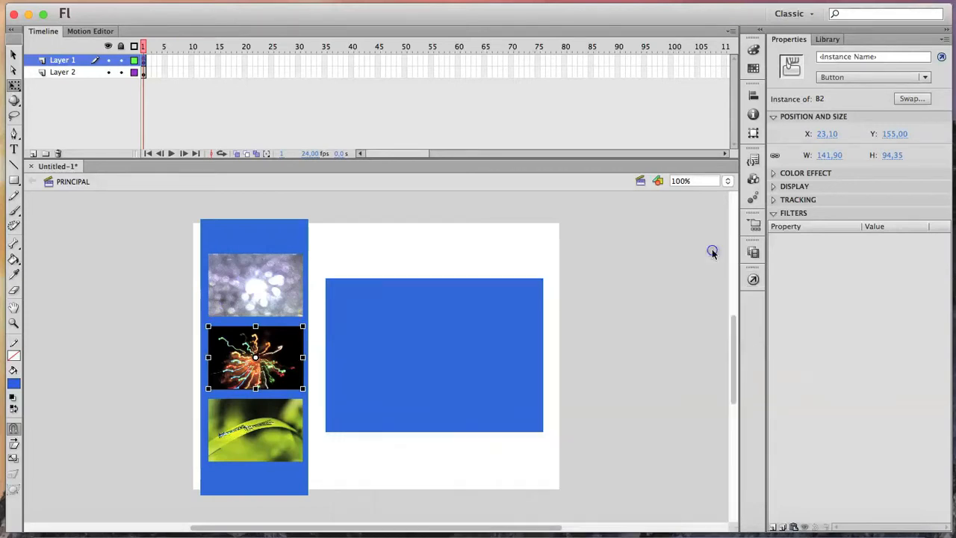
Script the green leaf thumbnail button with a goto action set to go to and stop at frame 1 of scene B3
{"action": "left_click", "coordinate": [278, 415]}
{"action": "left_click", "coordinate": [753, 279]}
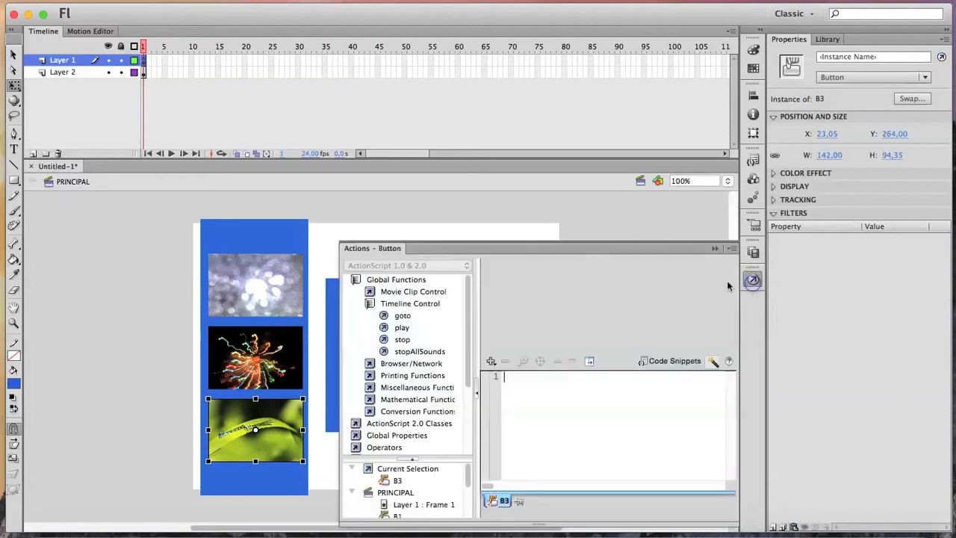
{"action": "left_click", "coordinate": [415, 317]}
{"action": "double_click", "coordinate": [416, 317]}
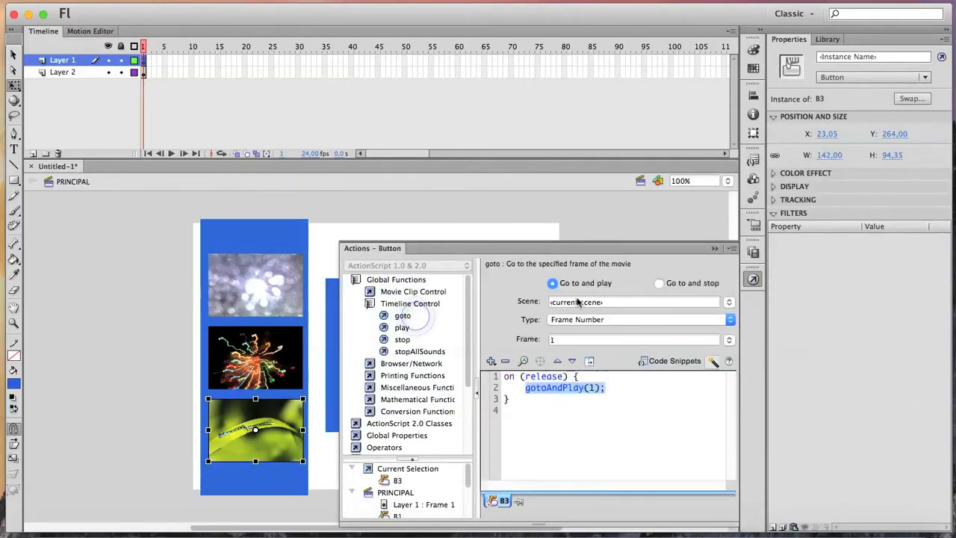
{"action": "left_click", "coordinate": [659, 283]}
{"action": "left_click", "coordinate": [730, 304]}
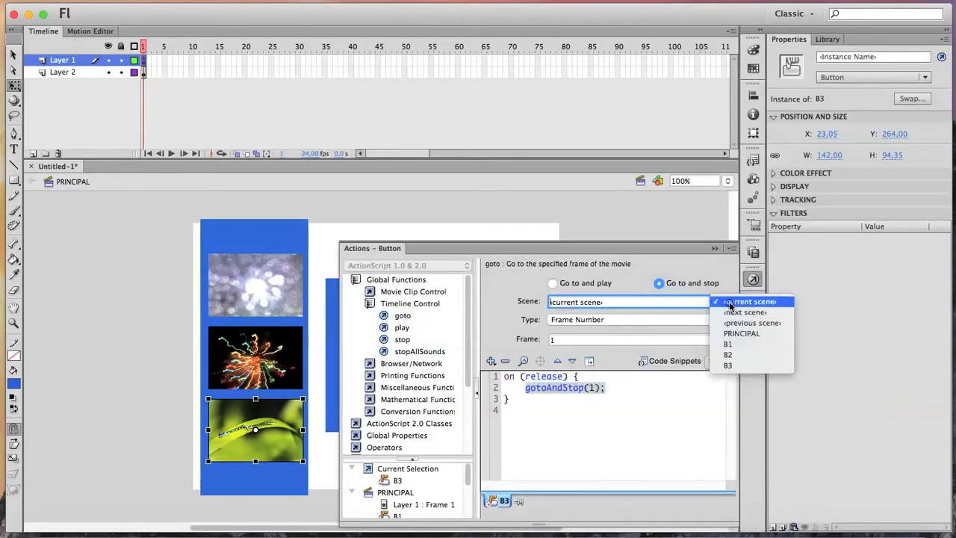
{"action": "left_click", "coordinate": [733, 365]}
{"action": "left_click", "coordinate": [714, 250]}
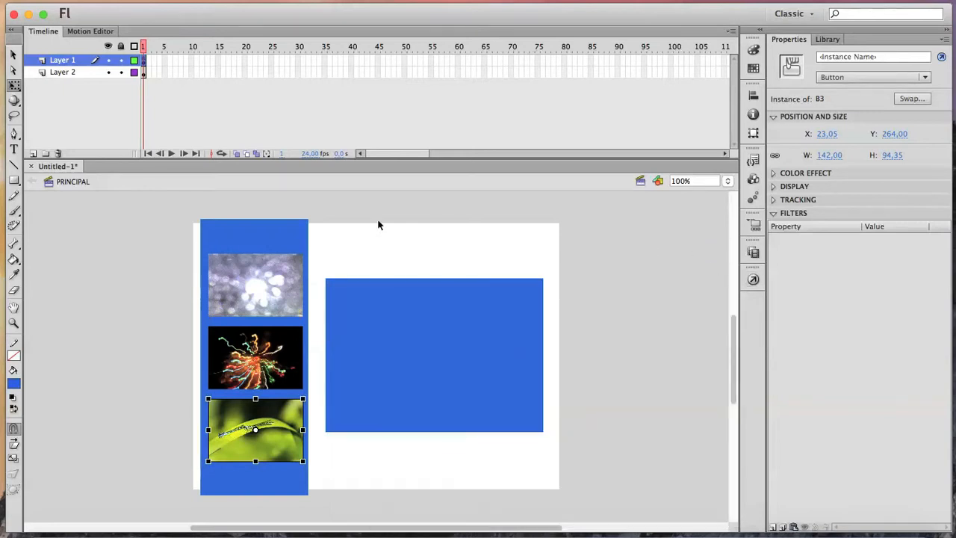
Test the movie, try the white-bokeh thumbnail button and close the preview
{"action": "key", "text": "super+Return"}
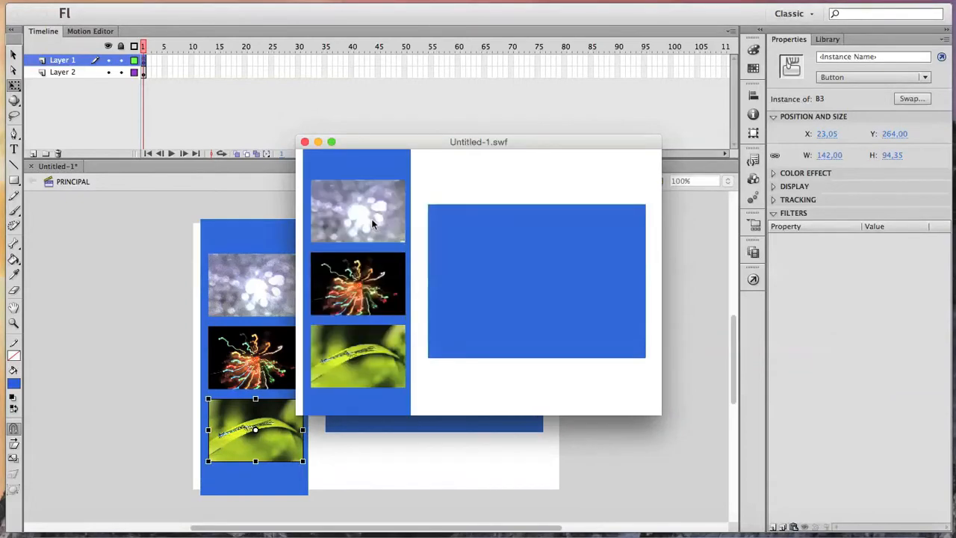
{"action": "left_click", "coordinate": [371, 209]}
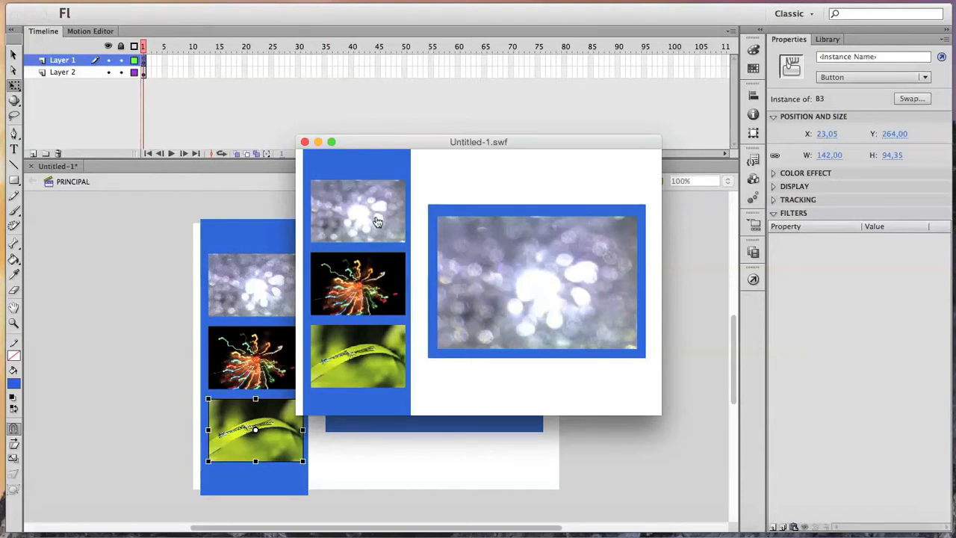
{"action": "left_click", "coordinate": [304, 142]}
Delete the three thumbnail buttons from scene B1
{"action": "left_click", "coordinate": [753, 252]}
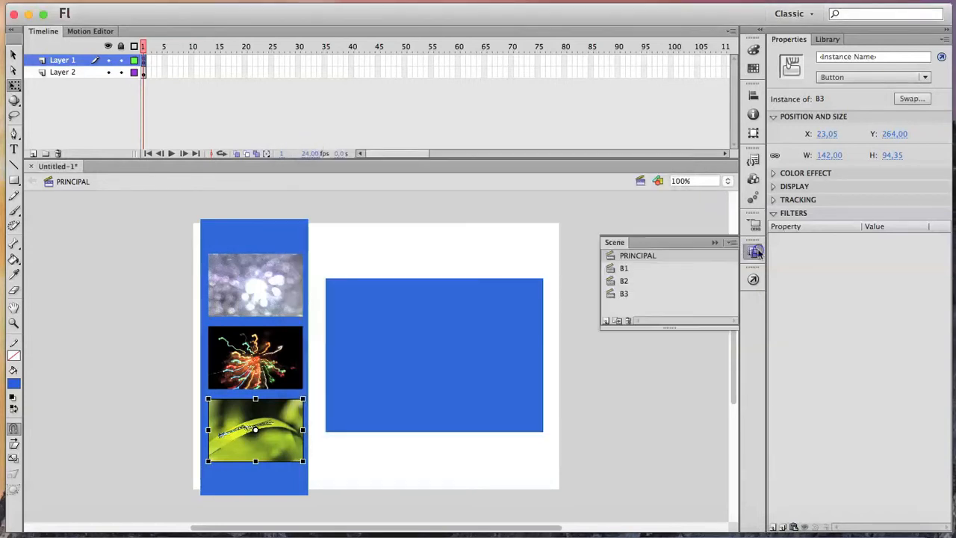
{"action": "left_click", "coordinate": [625, 269]}
{"action": "left_click", "coordinate": [239, 289]}
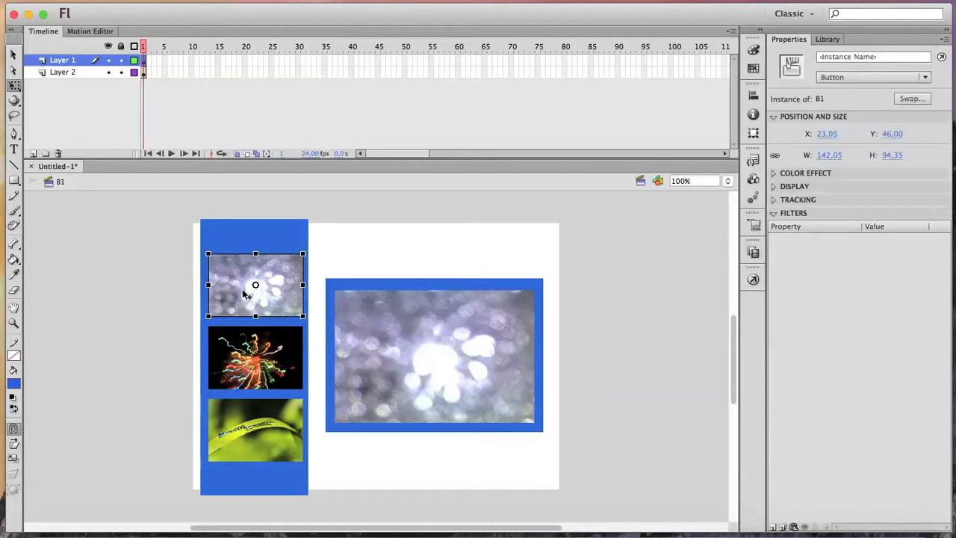
{"action": "left_click", "coordinate": [257, 352]}
{"action": "left_click", "coordinate": [280, 417]}
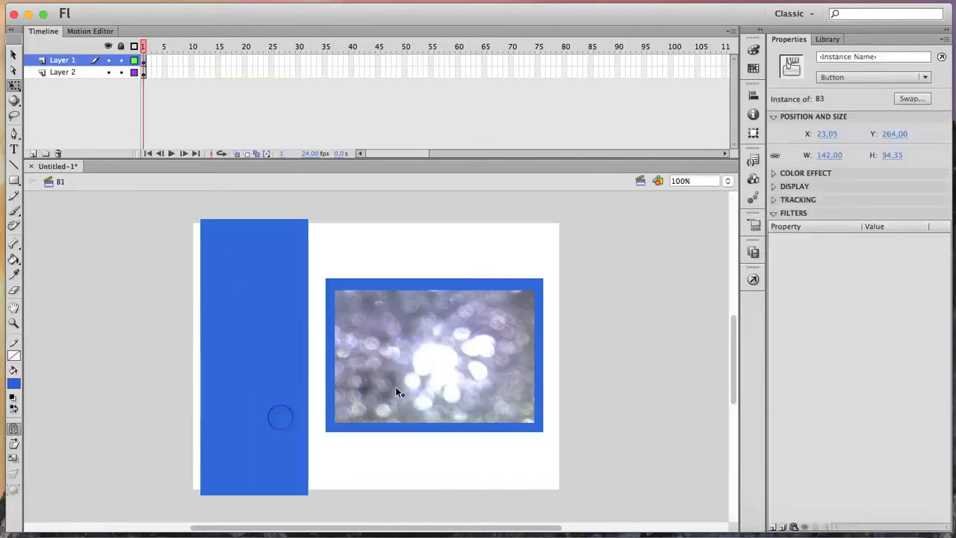
Delete the three thumbnail buttons from scene B2, keeping the enlarged fireworks image
{"action": "left_click", "coordinate": [754, 252]}
{"action": "left_click", "coordinate": [658, 280]}
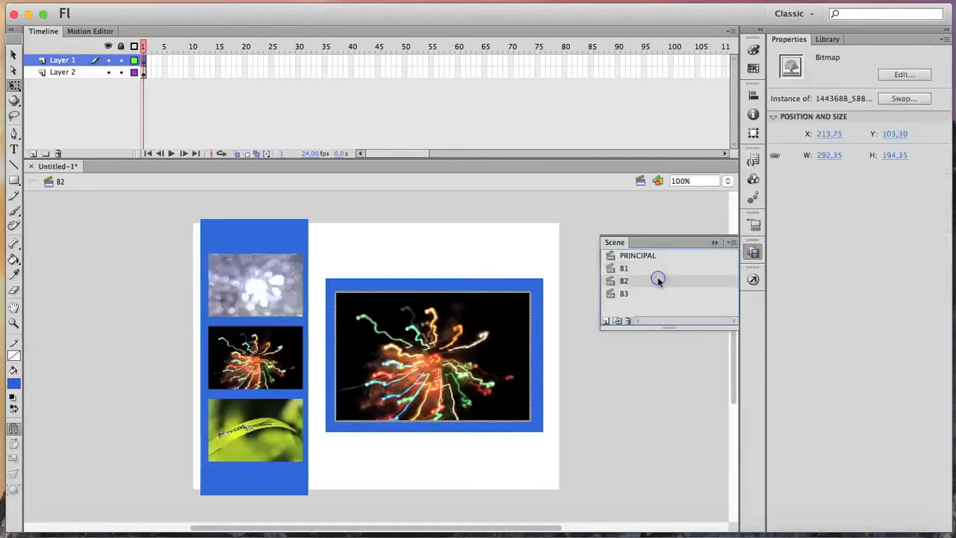
{"action": "left_click", "coordinate": [278, 287]}
{"action": "left_click", "coordinate": [271, 344]}
{"action": "left_click", "coordinate": [278, 426]}
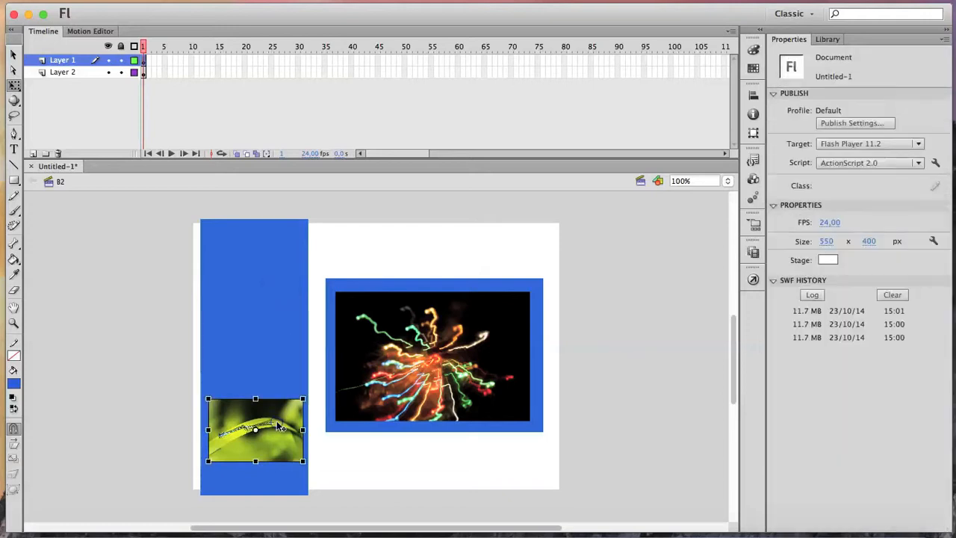
{"action": "key", "text": "Delete"}
Delete the three thumbnail buttons from scene B3, keeping the enlarged leaf image
{"action": "left_click", "coordinate": [753, 252]}
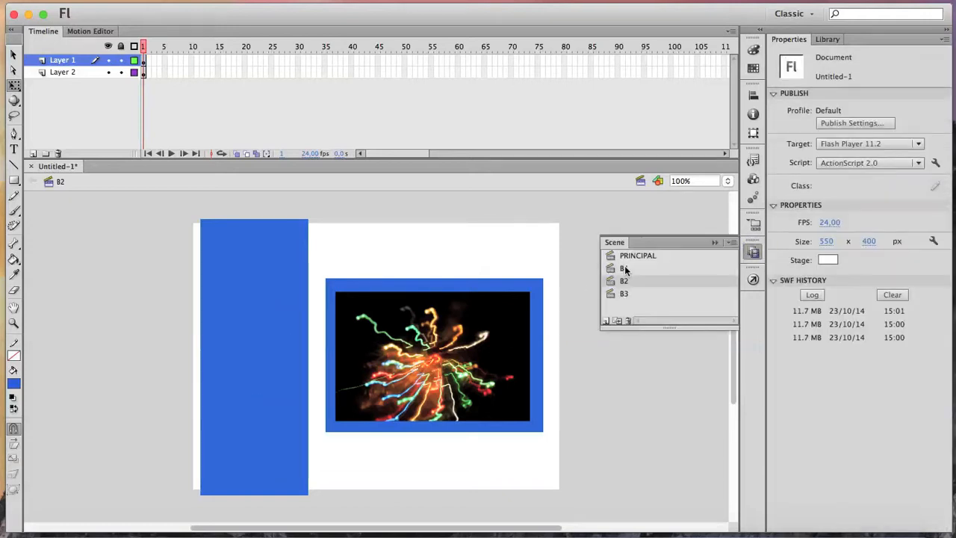
{"action": "left_click", "coordinate": [624, 294]}
{"action": "left_click", "coordinate": [278, 297]}
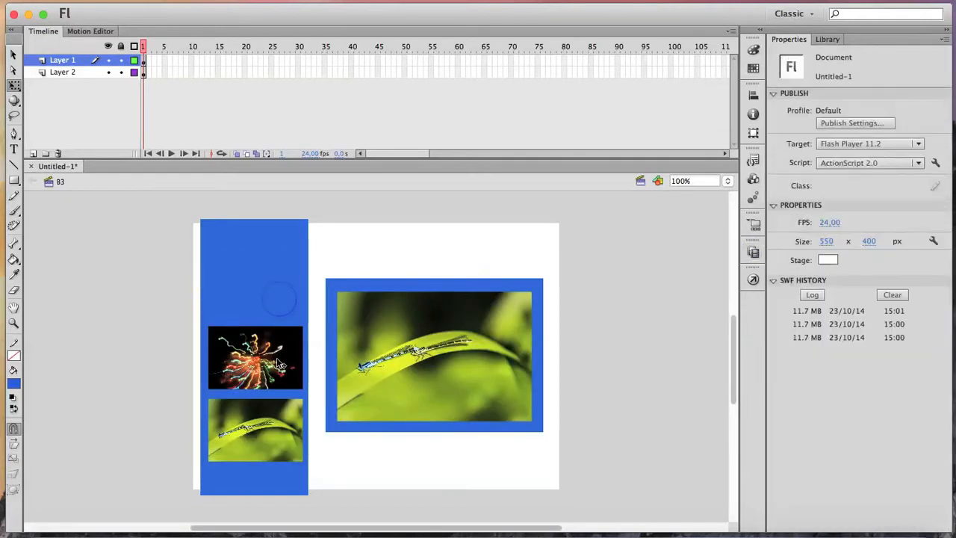
{"action": "left_click", "coordinate": [280, 364]}
{"action": "key", "text": "Delete"}
{"action": "left_click", "coordinate": [275, 420]}
{"action": "key", "text": "Delete"}
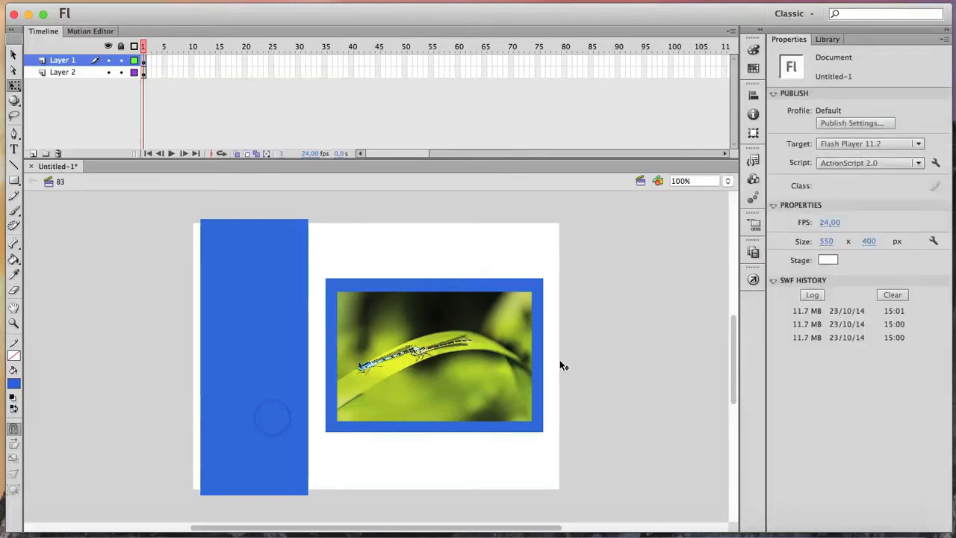
Copy the three thumbnail buttons from the PRINCIPAL scene
{"action": "left_click", "coordinate": [753, 252]}
{"action": "left_click", "coordinate": [646, 258]}
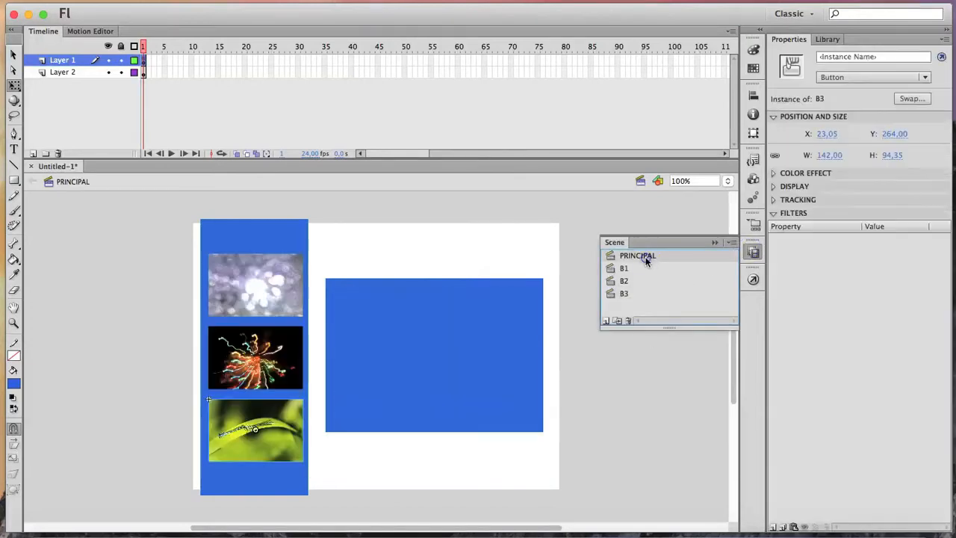
{"action": "left_click", "coordinate": [269, 291]}
{"action": "left_click", "coordinate": [269, 353], "text": "shift"}
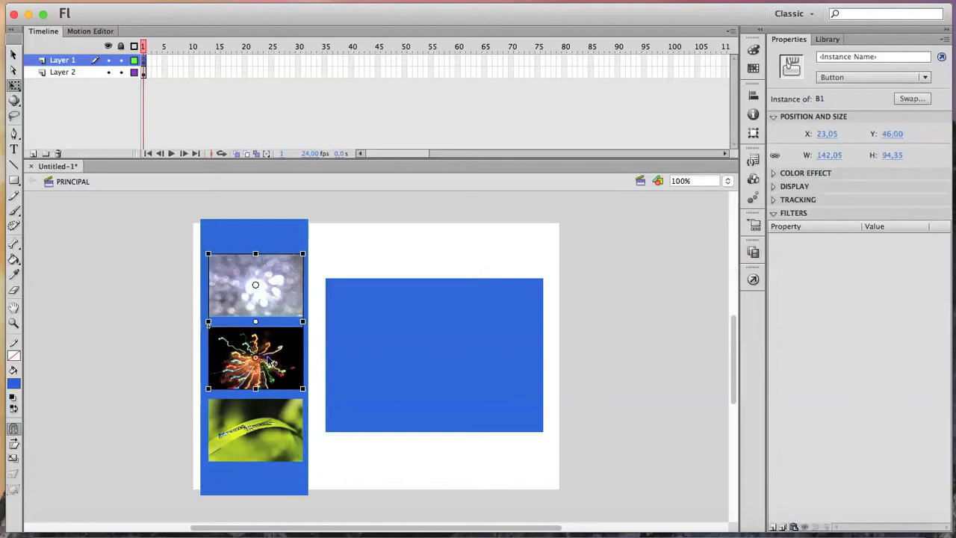
{"action": "left_click", "coordinate": [274, 421], "text": "shift"}
{"action": "right_click", "coordinate": [259, 356]}
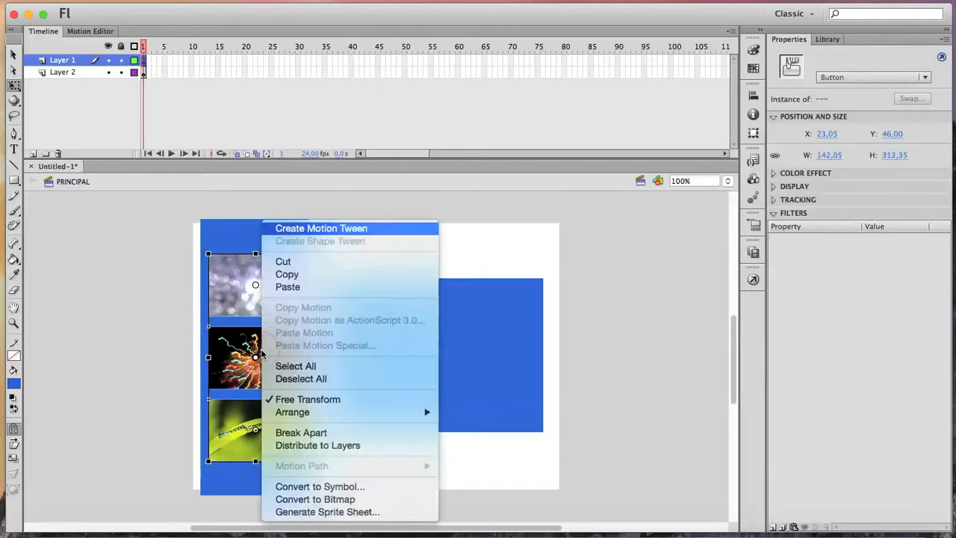
{"action": "left_click", "coordinate": [299, 275]}
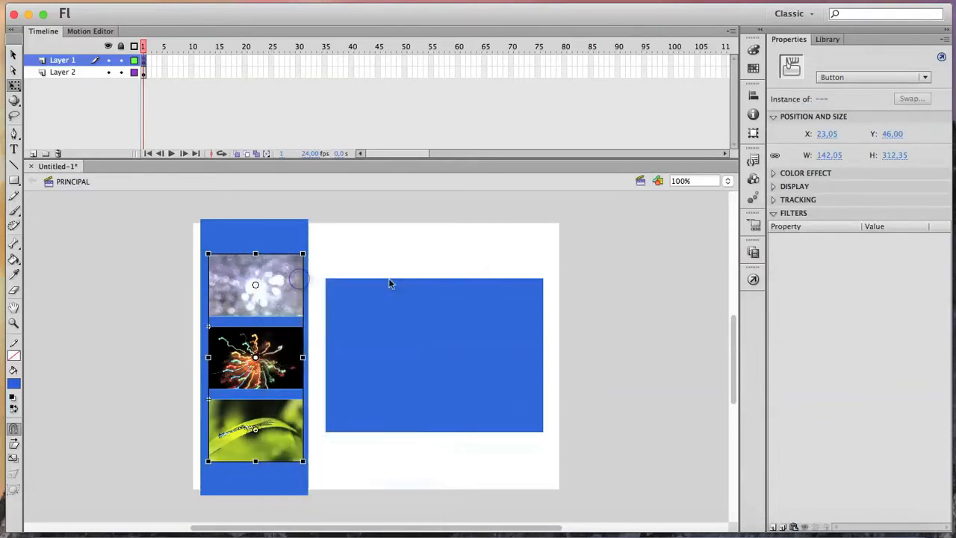
Paste the copied thumbnail buttons in place in scene B1
{"action": "left_click", "coordinate": [753, 254]}
{"action": "left_click", "coordinate": [628, 270]}
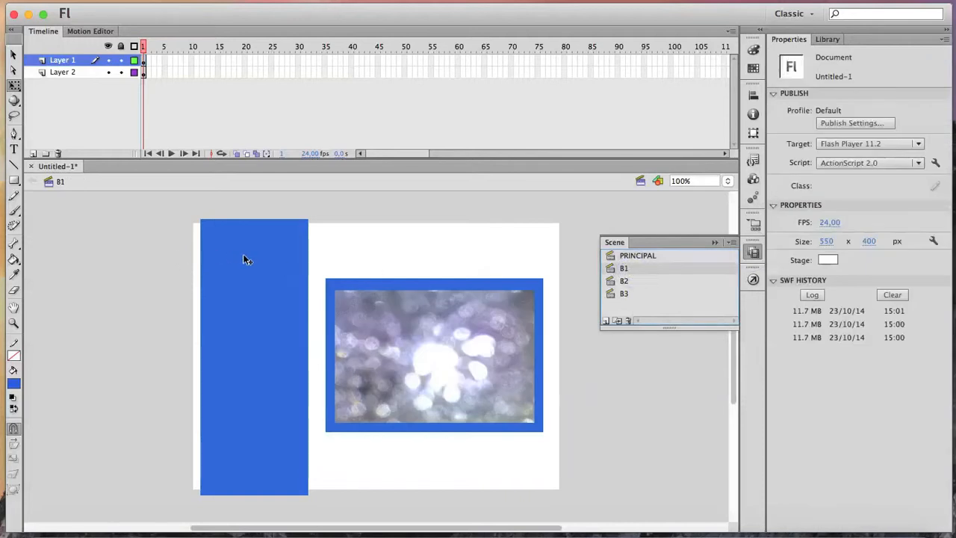
{"action": "left_click", "coordinate": [111, 2]}
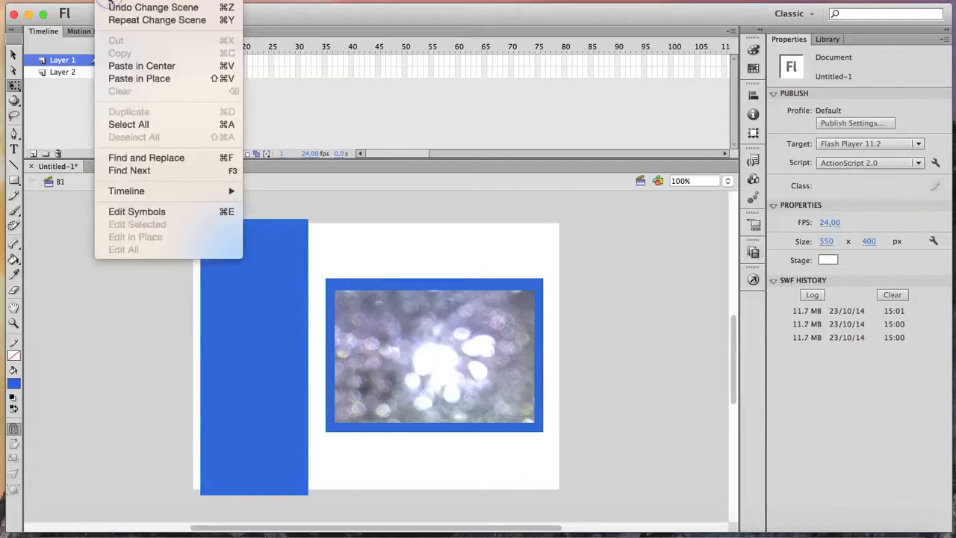
{"action": "left_click", "coordinate": [164, 80]}
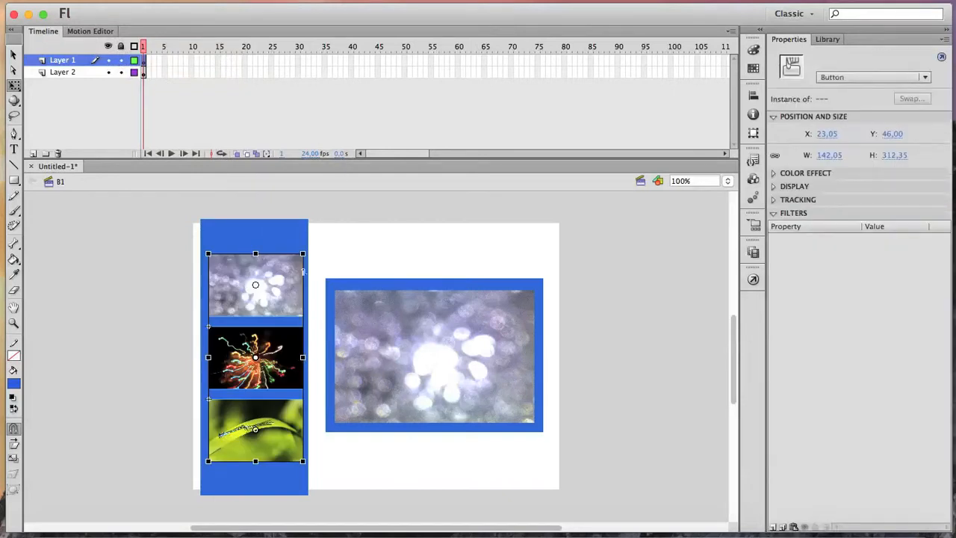
Paste the copied thumbnail buttons in place in scene B2
{"action": "left_click", "coordinate": [753, 253]}
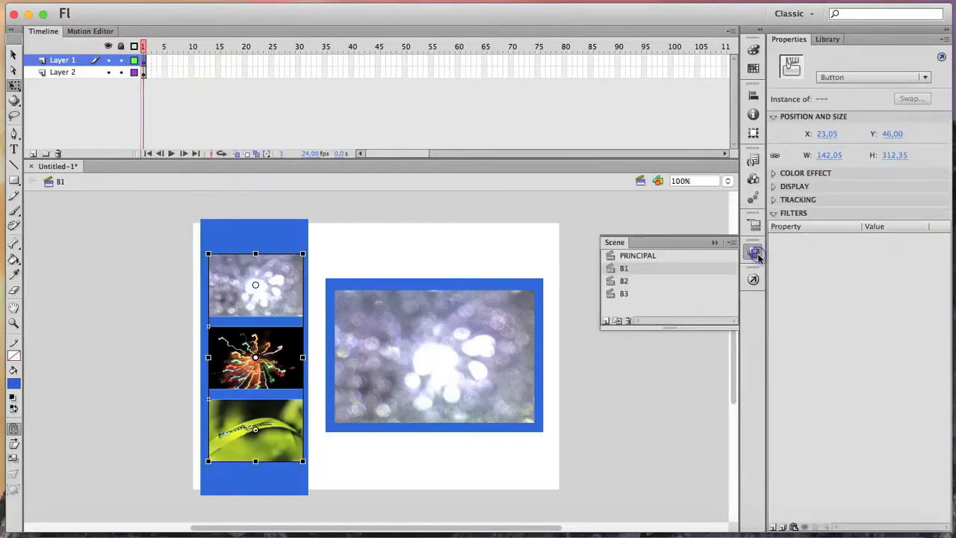
{"action": "left_click", "coordinate": [668, 283]}
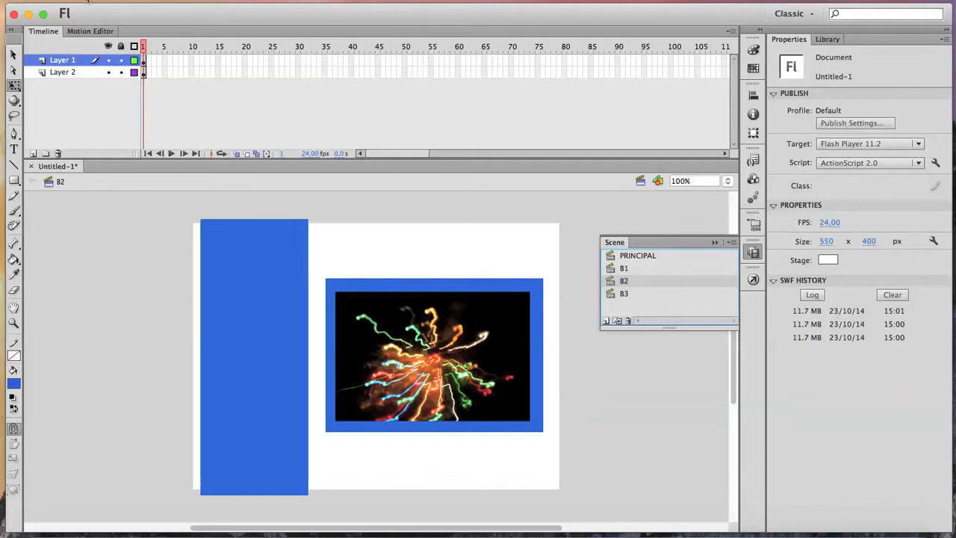
{"action": "left_click", "coordinate": [86, 2]}
{"action": "mouse_move", "coordinate": [139, 186]}
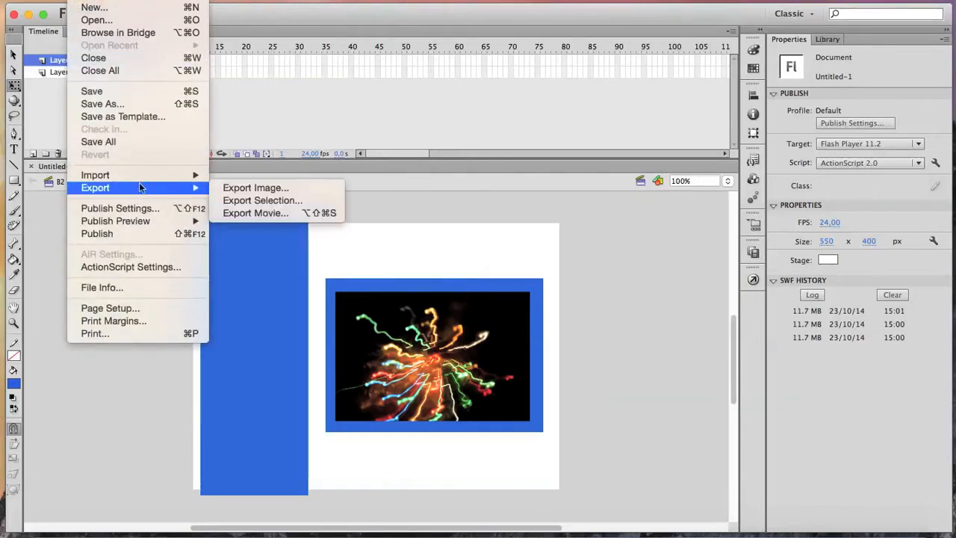
{"action": "mouse_move", "coordinate": [107, 2]}
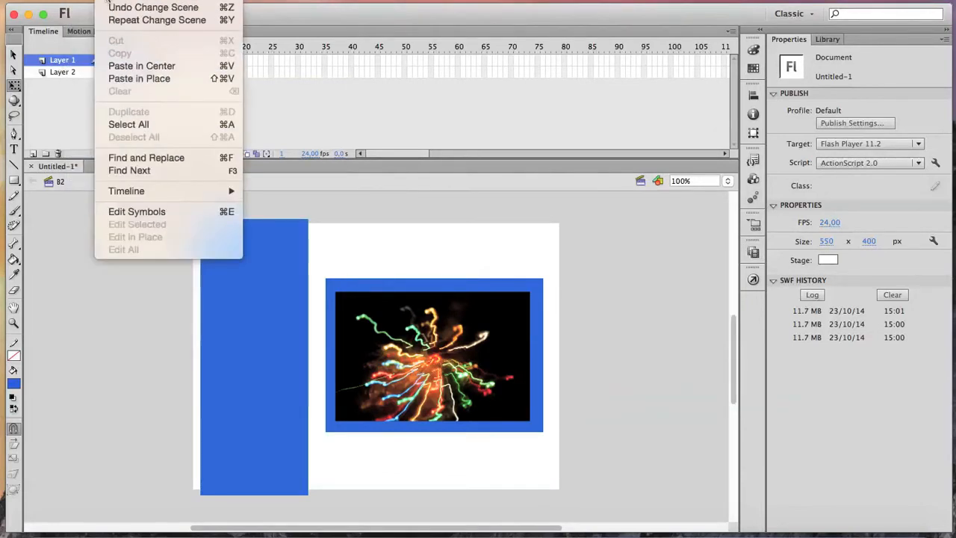
{"action": "left_click", "coordinate": [141, 79]}
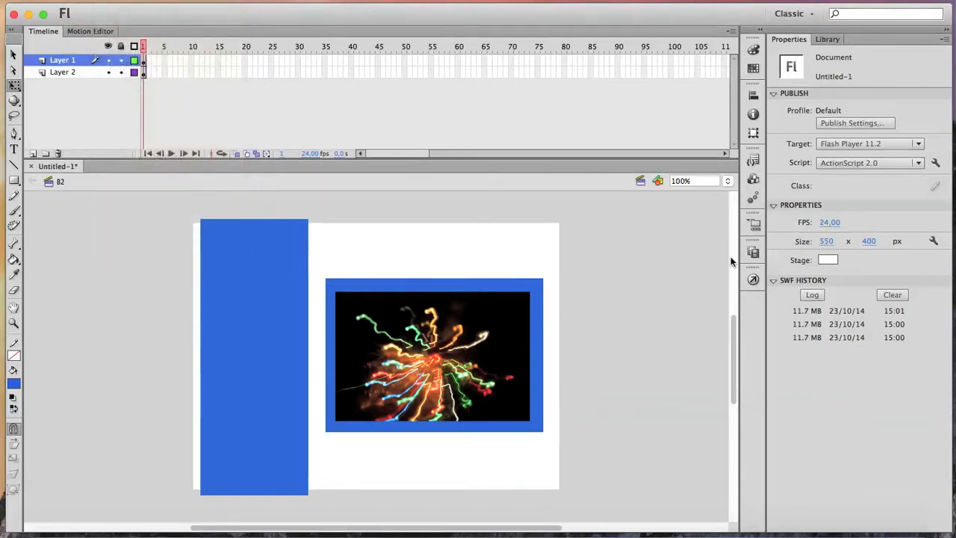
Paste the copied thumbnail buttons in place in scene B3
{"action": "left_click", "coordinate": [753, 252]}
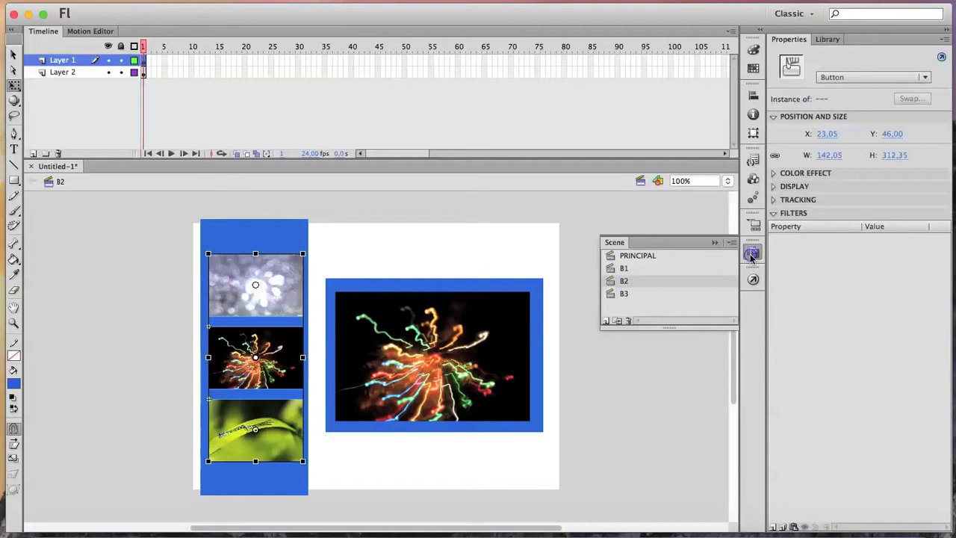
{"action": "left_click", "coordinate": [635, 294]}
{"action": "left_click", "coordinate": [112, 0]}
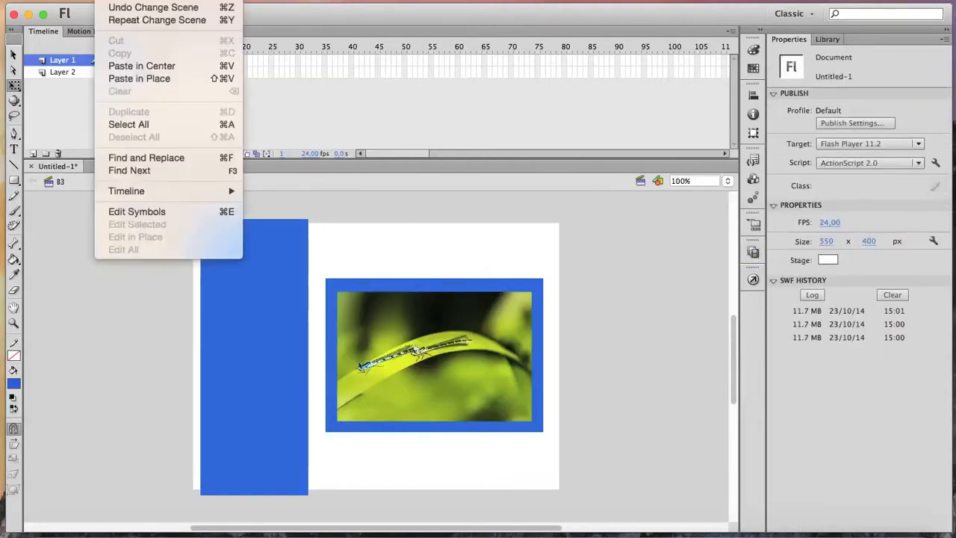
{"action": "left_click", "coordinate": [158, 77]}
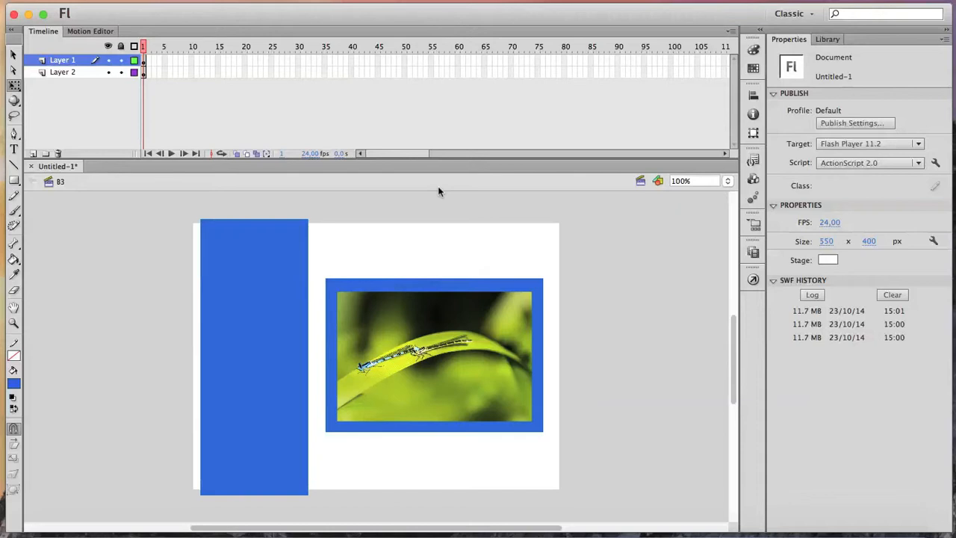
Test the movie, switch repeatedly between the bokeh, fireworks and leaf thumbnail buttons, and close the preview
{"action": "key", "text": "super+Return"}
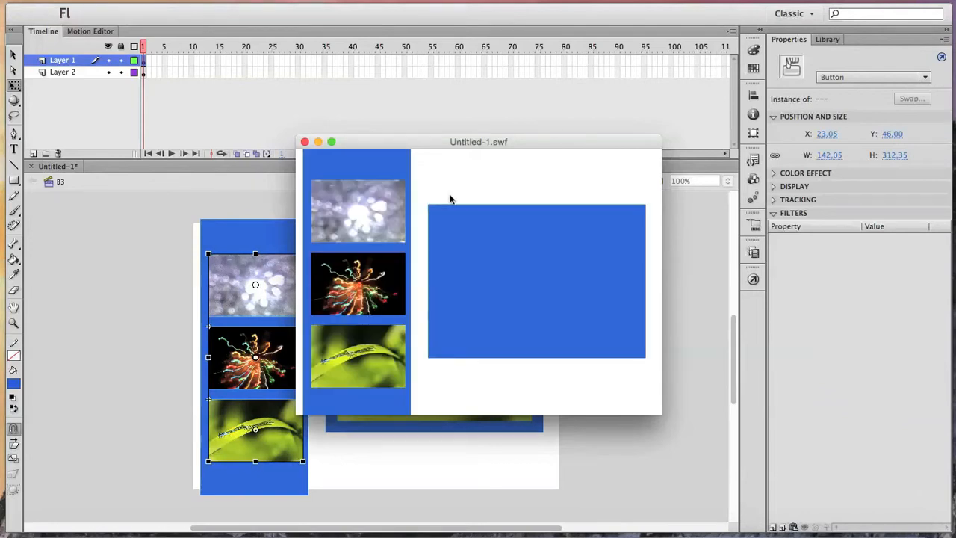
{"action": "left_click", "coordinate": [372, 209]}
{"action": "left_click", "coordinate": [372, 284]}
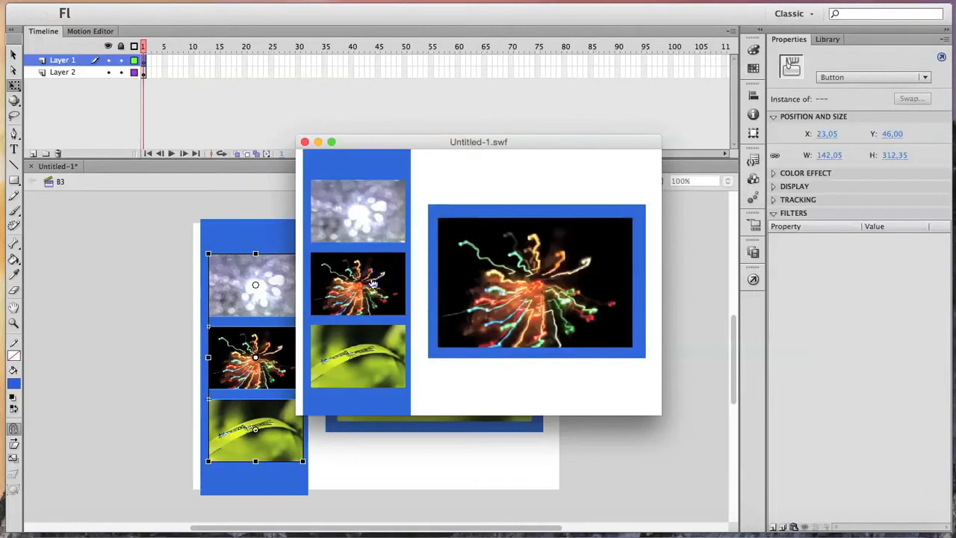
{"action": "left_click", "coordinate": [374, 359]}
{"action": "left_click", "coordinate": [366, 306]}
{"action": "left_click", "coordinate": [371, 236]}
{"action": "left_click", "coordinate": [375, 280]}
{"action": "left_click", "coordinate": [385, 366]}
{"action": "left_click", "coordinate": [369, 288]}
{"action": "left_click", "coordinate": [363, 226]}
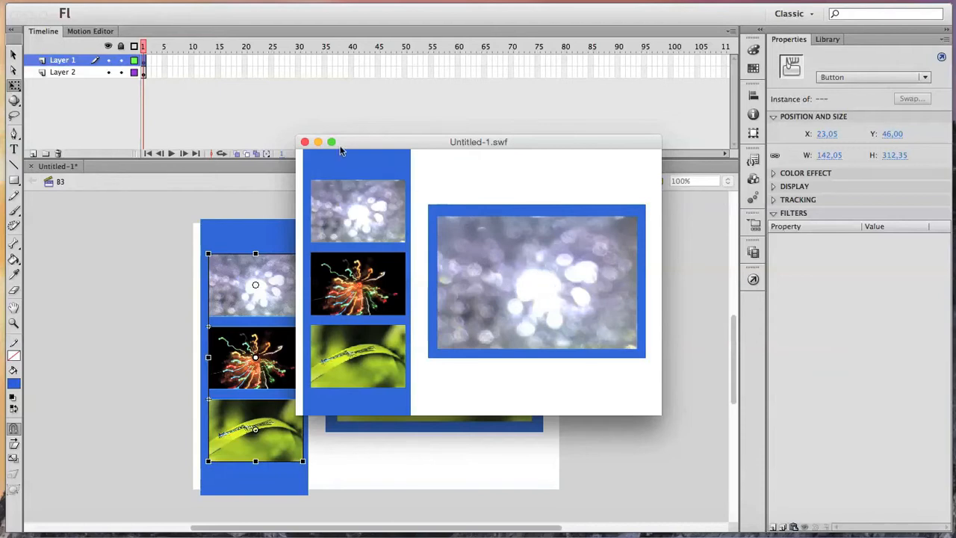
{"action": "left_click", "coordinate": [305, 142]}
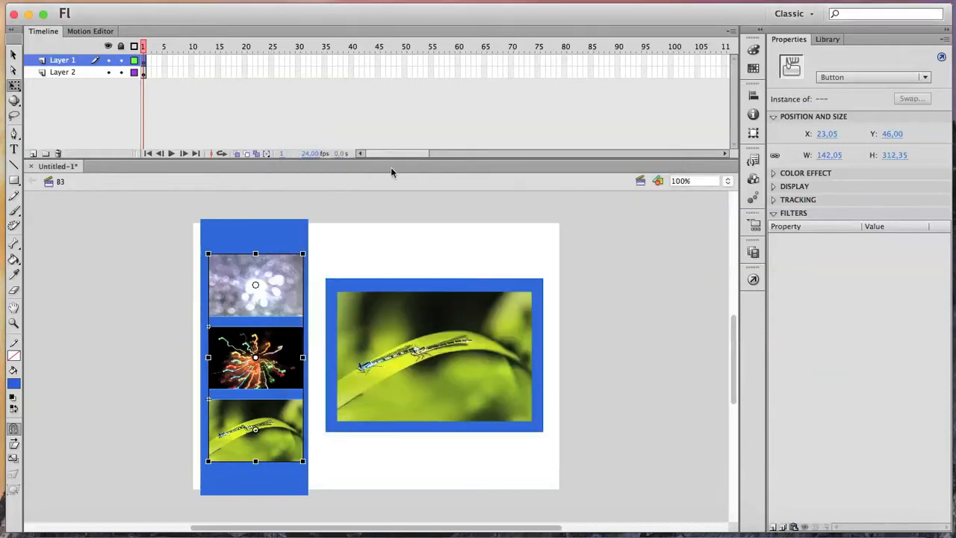
Convert the enlarged bokeh image in scene B1 to a Movie Clip symbol
{"action": "left_click", "coordinate": [753, 252]}
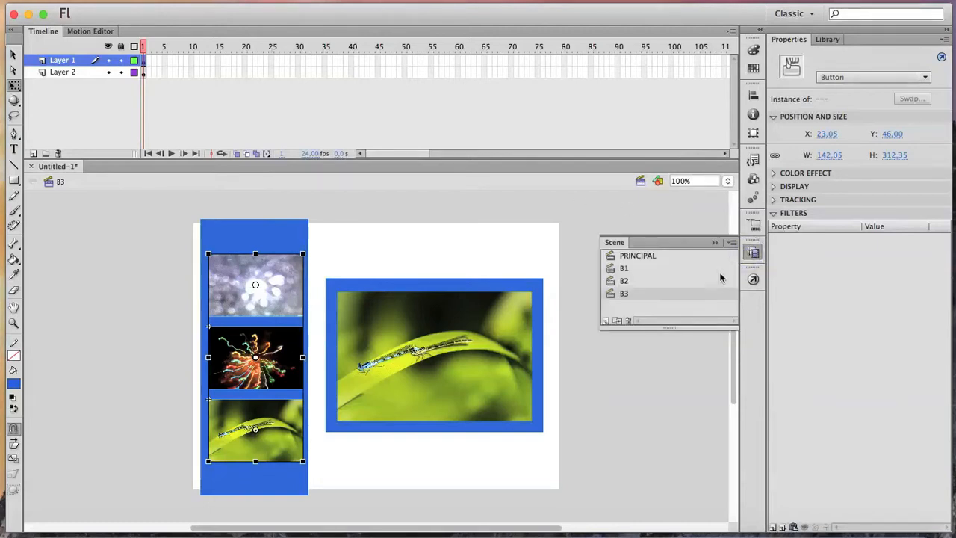
{"action": "left_click", "coordinate": [625, 268]}
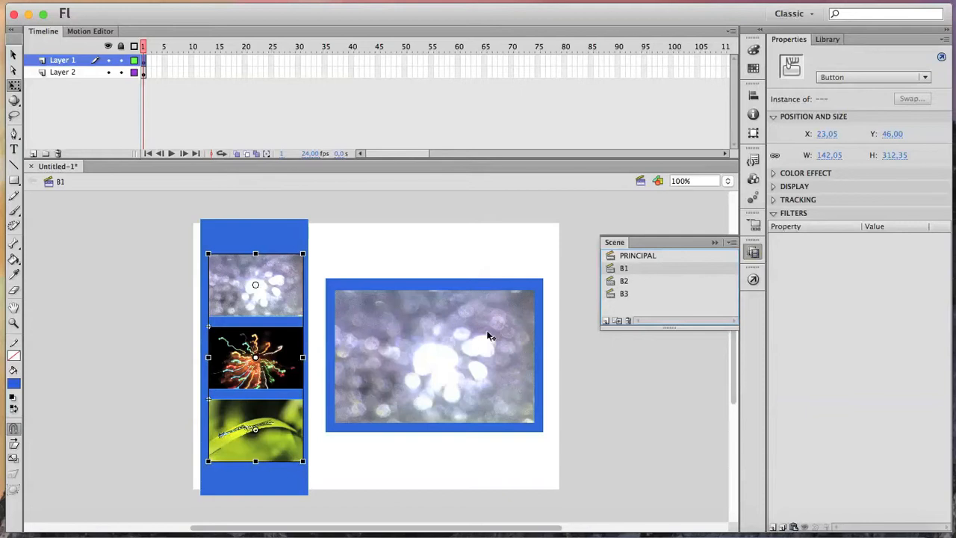
{"action": "left_click", "coordinate": [417, 334]}
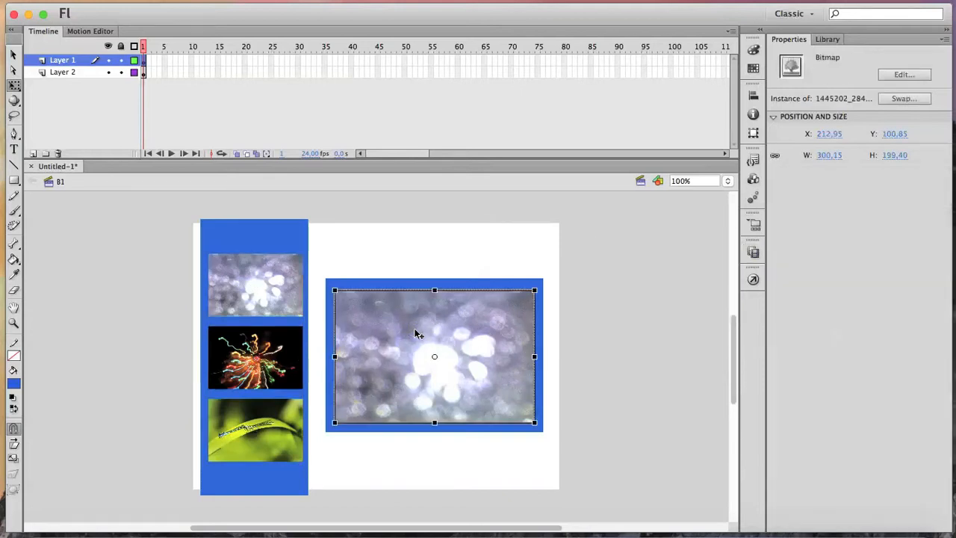
{"action": "key", "text": "F8"}
{"action": "left_click", "coordinate": [387, 111]}
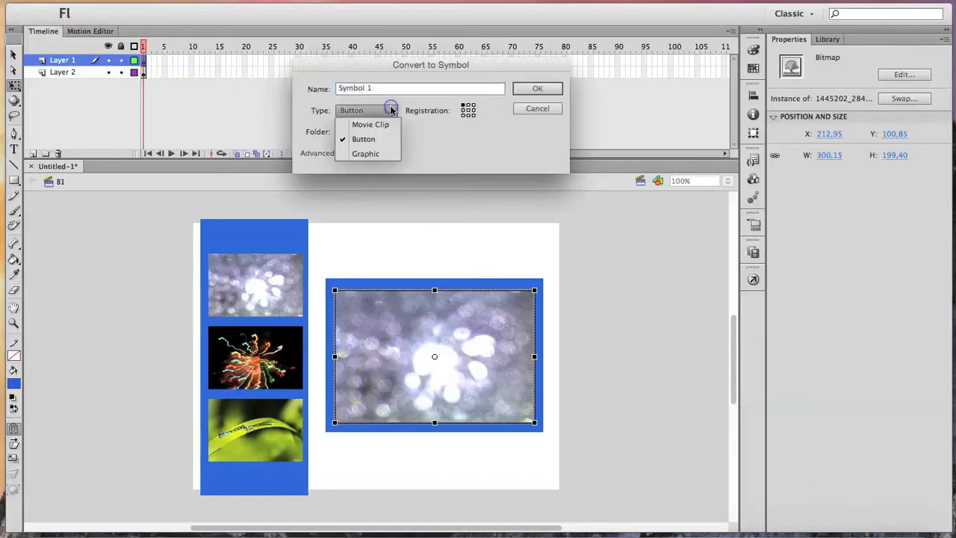
{"action": "left_click", "coordinate": [377, 122]}
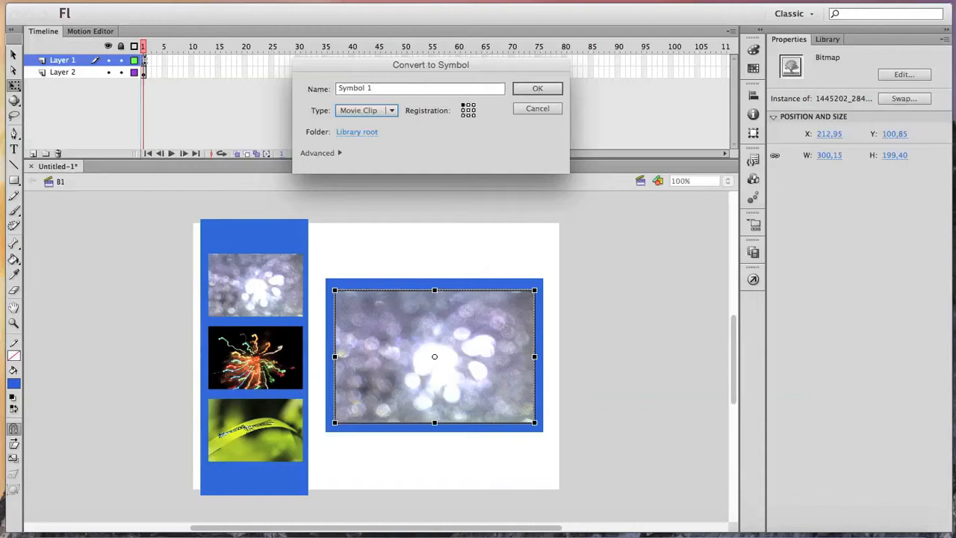
{"action": "left_click", "coordinate": [538, 89]}
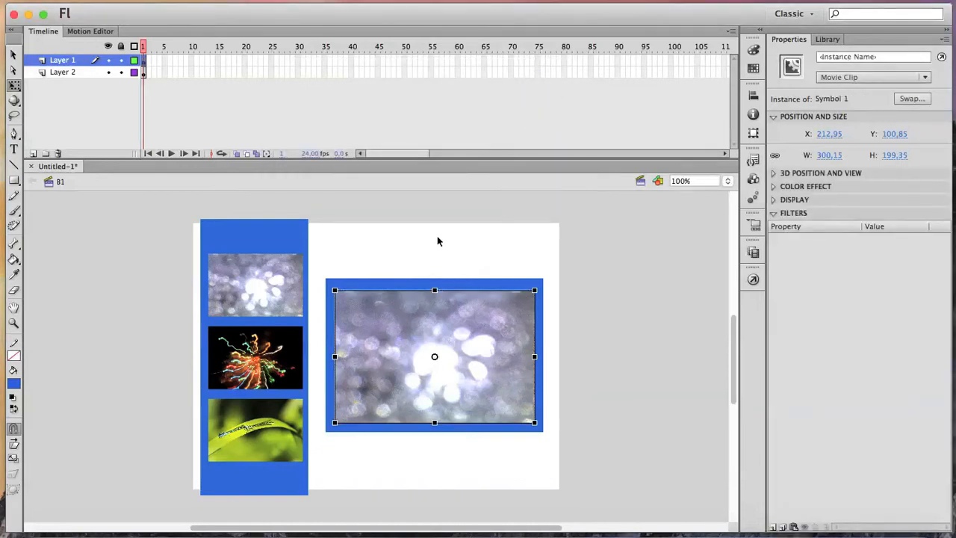
Inside the bokeh movie clip, create a classic tween on the image and add a keyframe at frame 25
{"action": "double_click", "coordinate": [408, 319]}
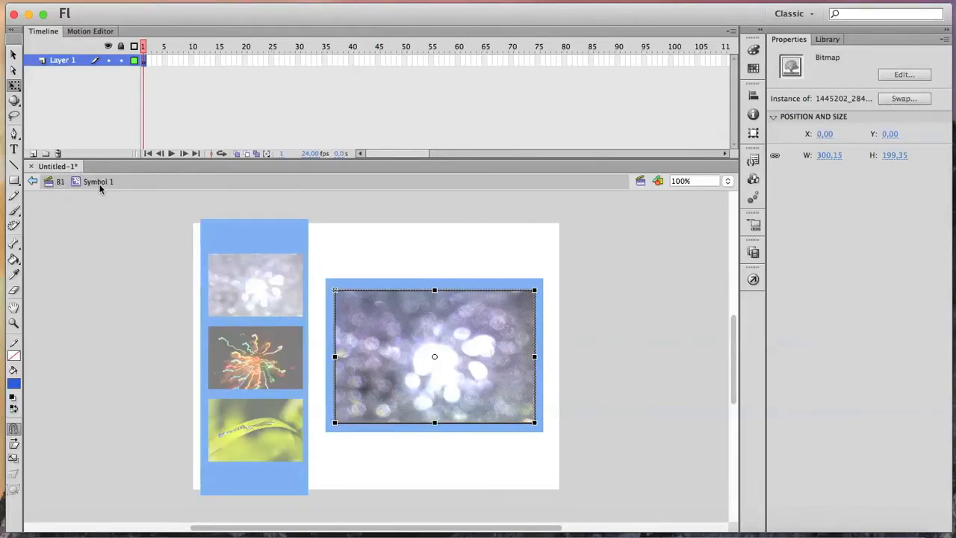
{"action": "right_click", "coordinate": [144, 60]}
{"action": "left_click", "coordinate": [198, 97]}
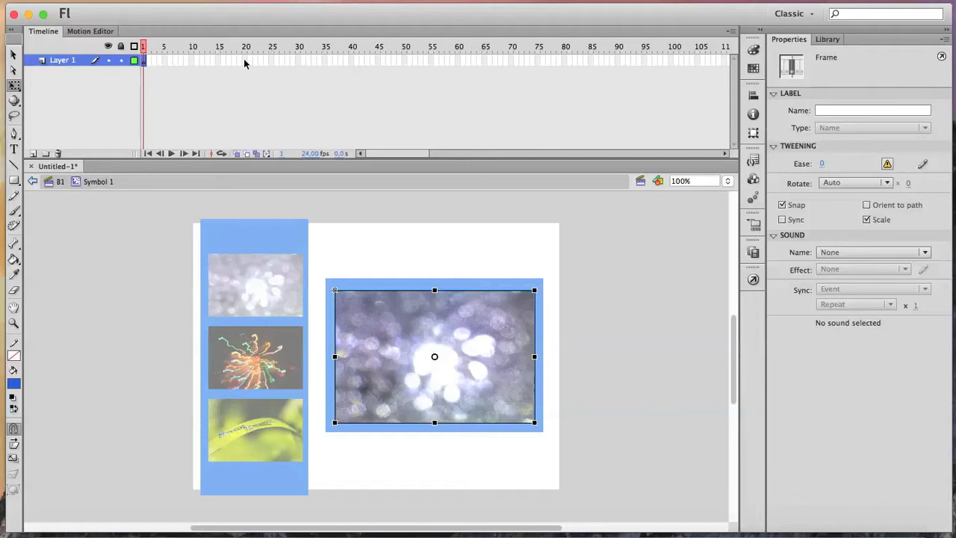
{"action": "left_click", "coordinate": [270, 60]}
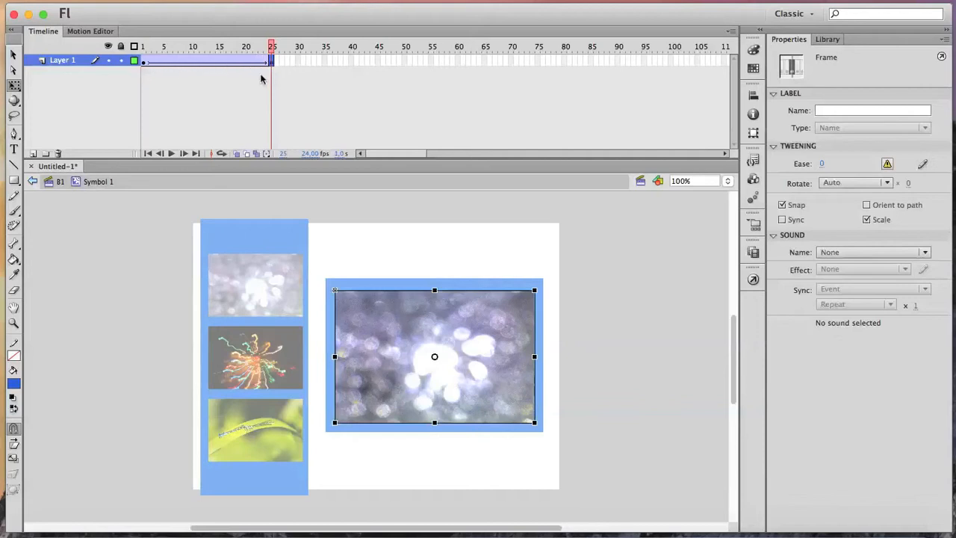
At frame 1 of the bokeh movie clip, move the image horizontally until it lies fully beyond the stage's right edge
{"action": "left_click", "coordinate": [145, 62]}
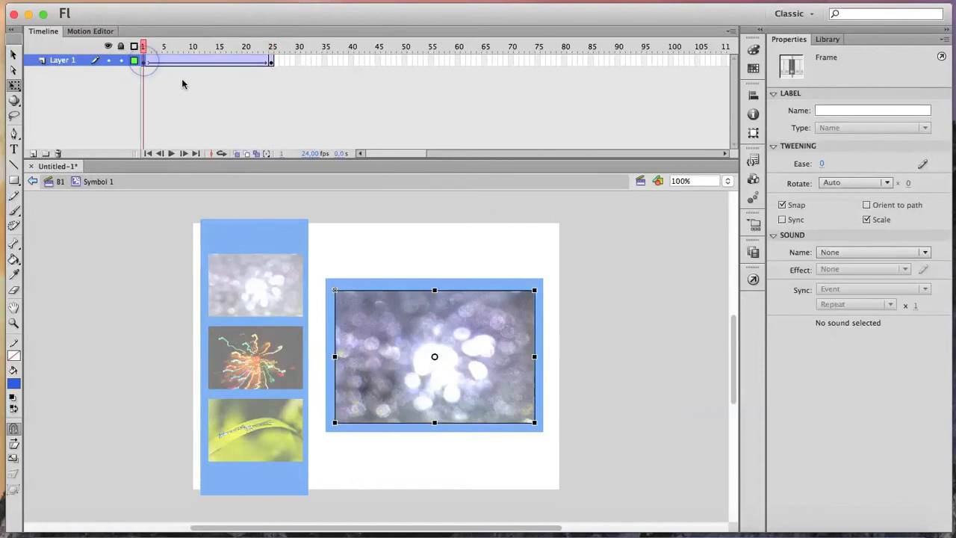
{"action": "key", "text": "shift+Right"}
{"action": "key", "text": "shift+Right"}
{"action": "key", "text": "shift+Right"}
{"action": "key", "text": "shift+Right"}
{"action": "key", "text": "shift+Right"}
{"action": "key", "text": "shift+Right"}
{"action": "key", "text": "shift+Right"}
{"action": "key", "text": "shift+Right"}
{"action": "key", "text": "shift+Right"}
{"action": "key", "text": "shift+Right"}
{"action": "key", "text": "shift+Right"}
{"action": "key", "text": "shift+Right"}
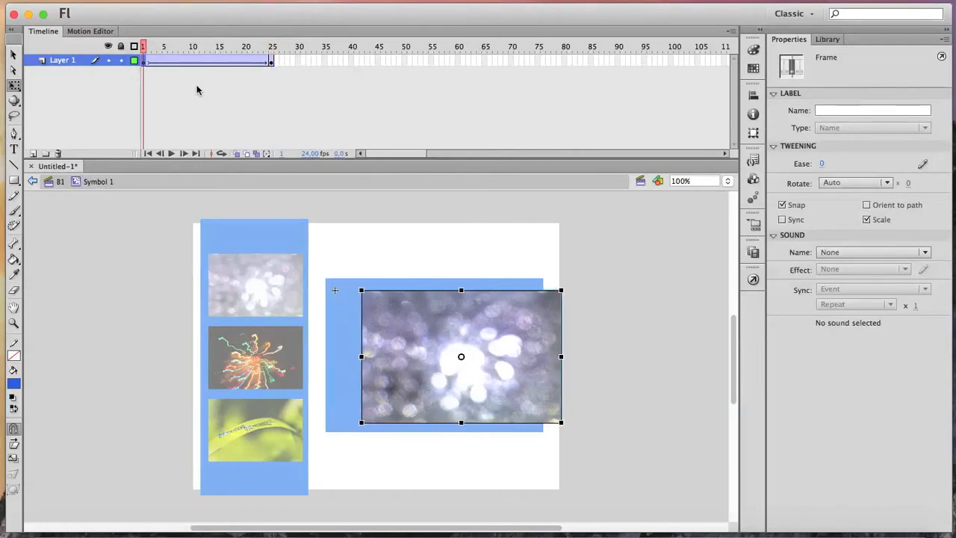
{"action": "key", "text": "shift+Right"}
{"action": "key", "text": "shift+Right"}
{"action": "key", "text": "shift+Right"}
{"action": "key", "text": "shift+Right"}
{"action": "key", "text": "shift+Right"}
{"action": "key", "text": "shift+Right"}
{"action": "key", "text": "shift+Right"}
{"action": "key", "text": "shift+Right"}
{"action": "key", "text": "shift+Right"}
{"action": "key", "text": "shift+Right"}
{"action": "key", "text": "shift+Right"}
{"action": "key", "text": "shift+Right"}
{"action": "key", "text": "shift+Right"}
{"action": "key", "text": "shift+Right"}
{"action": "key", "text": "shift+Right"}
{"action": "key", "text": "shift+Right"}
{"action": "key", "text": "shift+Right"}
{"action": "key", "text": "shift+Right"}
{"action": "key", "text": "shift+Right"}
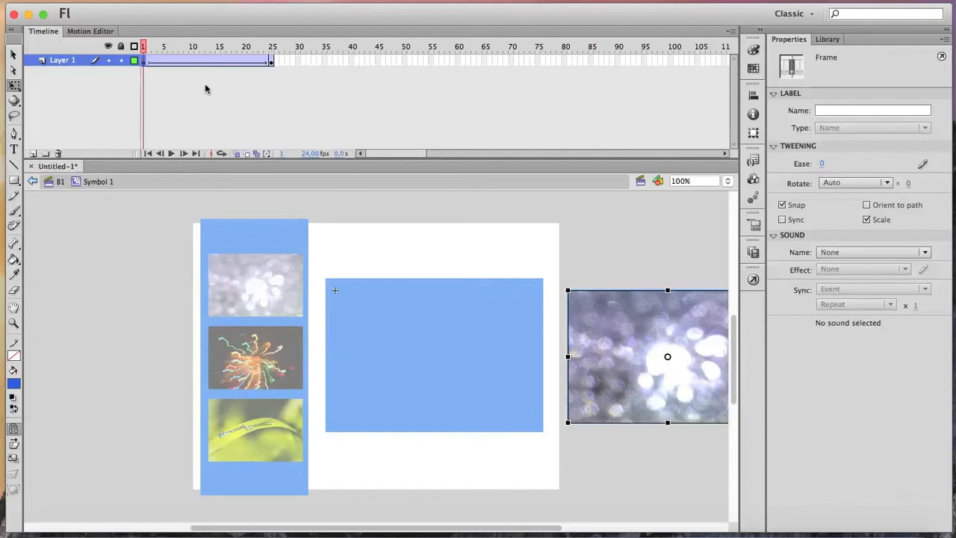
Play the slide-in tween, test the movie and try the bokeh thumbnail button
{"action": "left_click", "coordinate": [269, 62]}
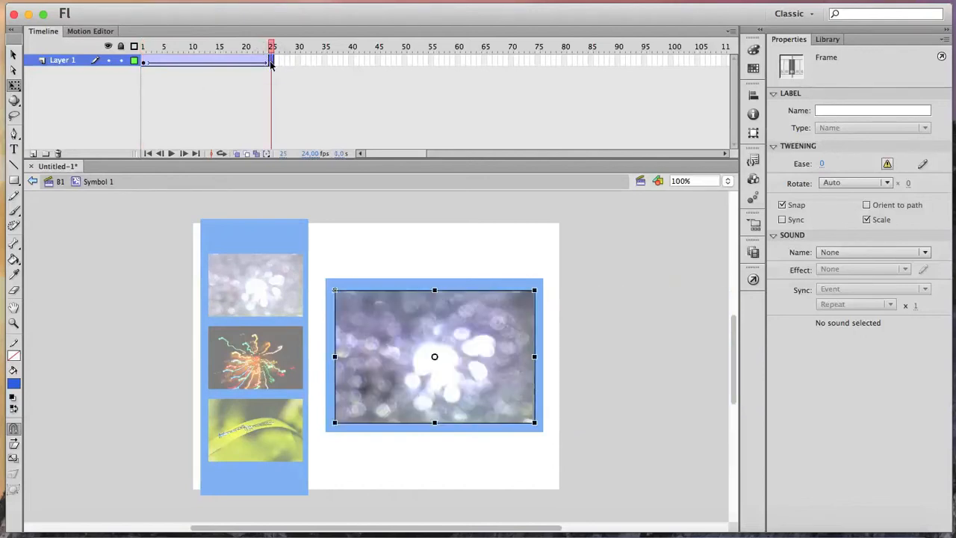
{"action": "key", "text": "Return"}
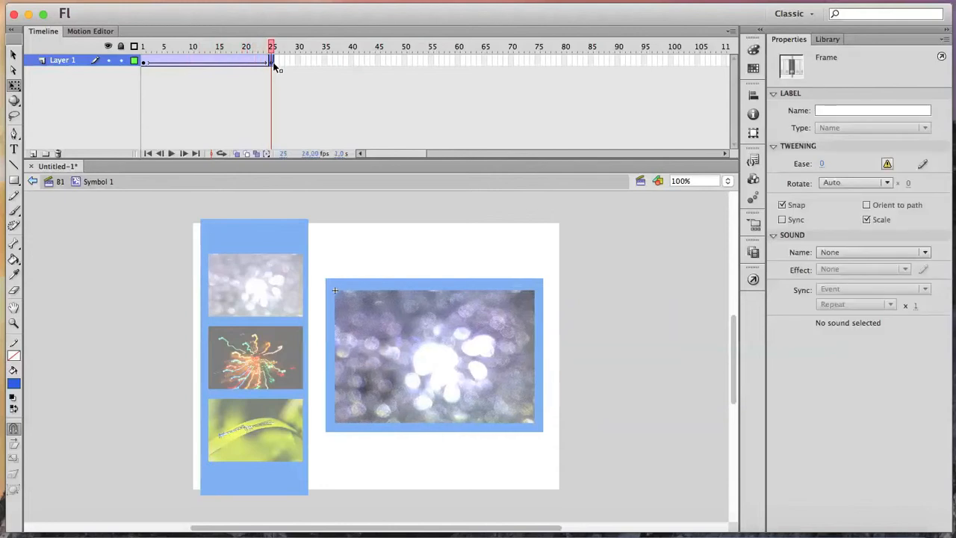
{"action": "key", "text": "super+Return"}
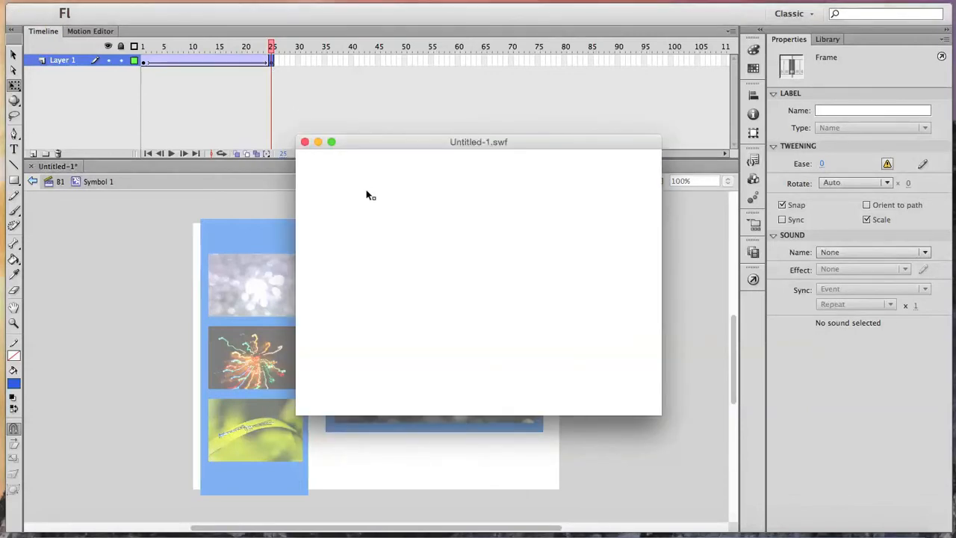
{"action": "left_click", "coordinate": [365, 207]}
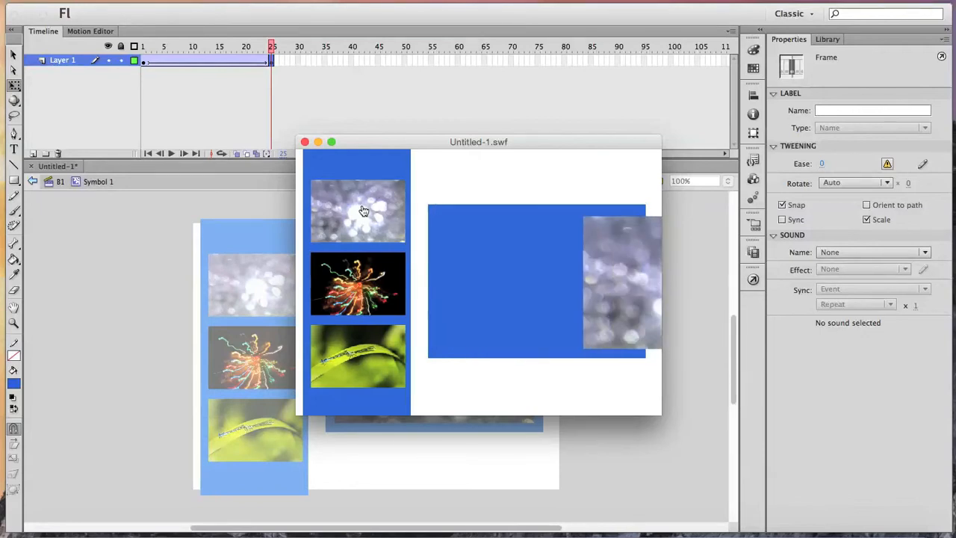
Close the movie test and add a stop action to frame 25 of the bokeh movie clip
{"action": "left_click", "coordinate": [305, 142]}
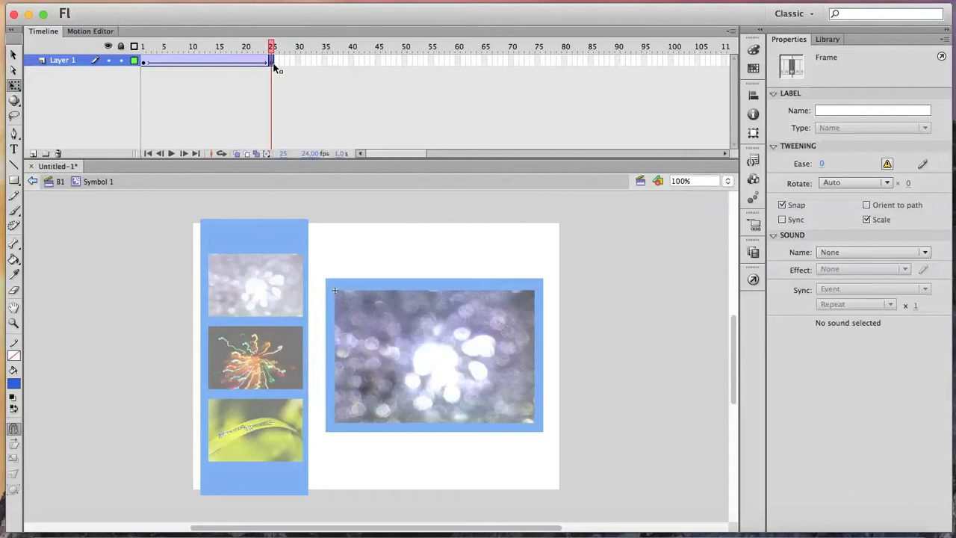
{"action": "left_click", "coordinate": [753, 278]}
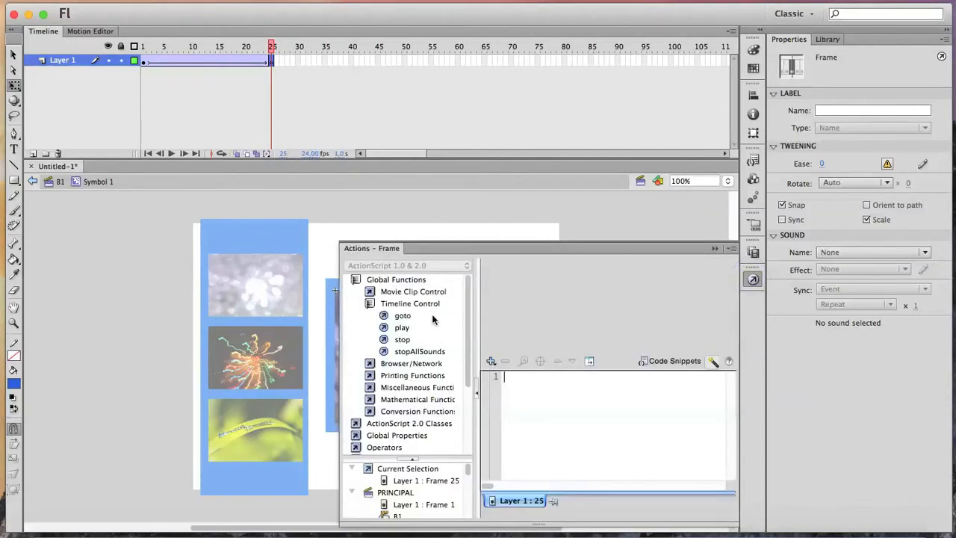
{"action": "double_click", "coordinate": [403, 339]}
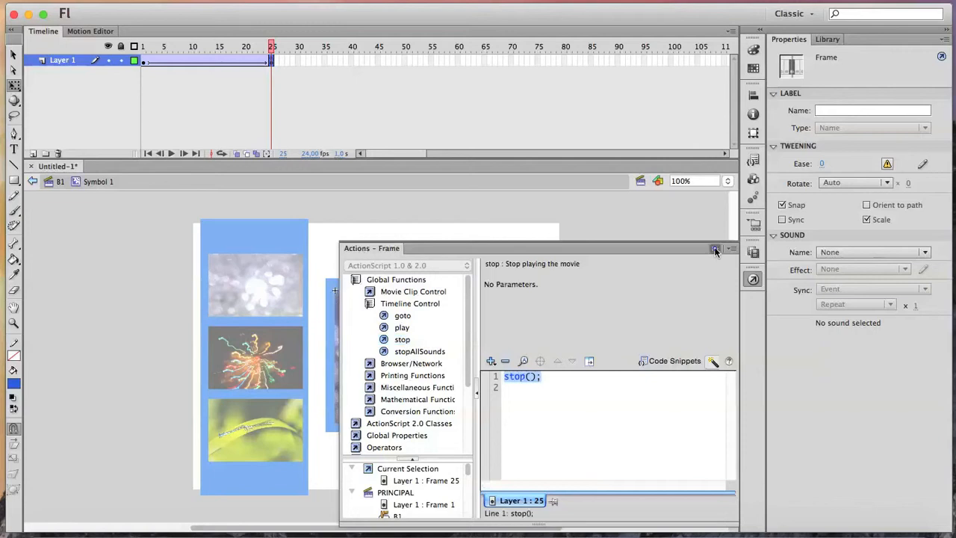
{"action": "left_click", "coordinate": [715, 248]}
Test the movie again and try the bokeh thumbnail button to check the slide-in
{"action": "key", "text": "super+Return"}
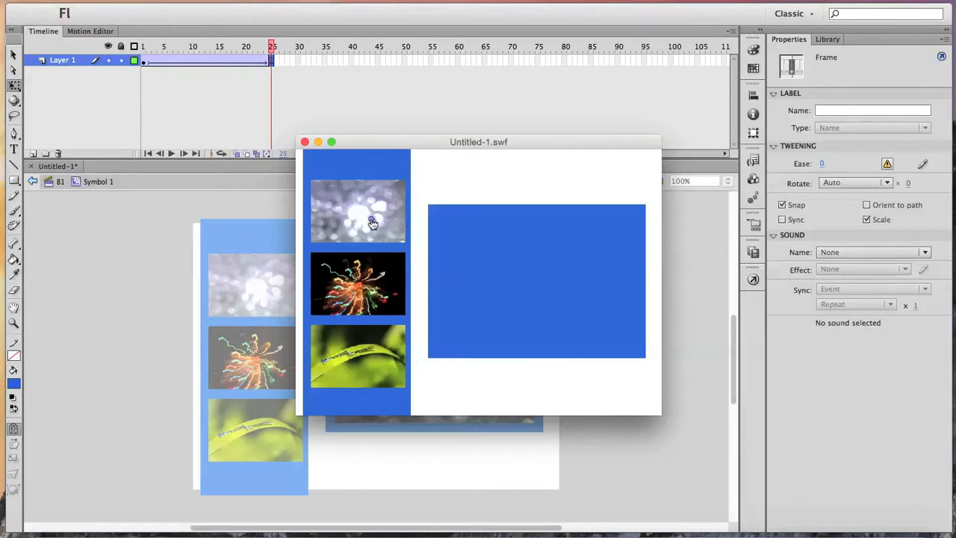
{"action": "left_click", "coordinate": [373, 225]}
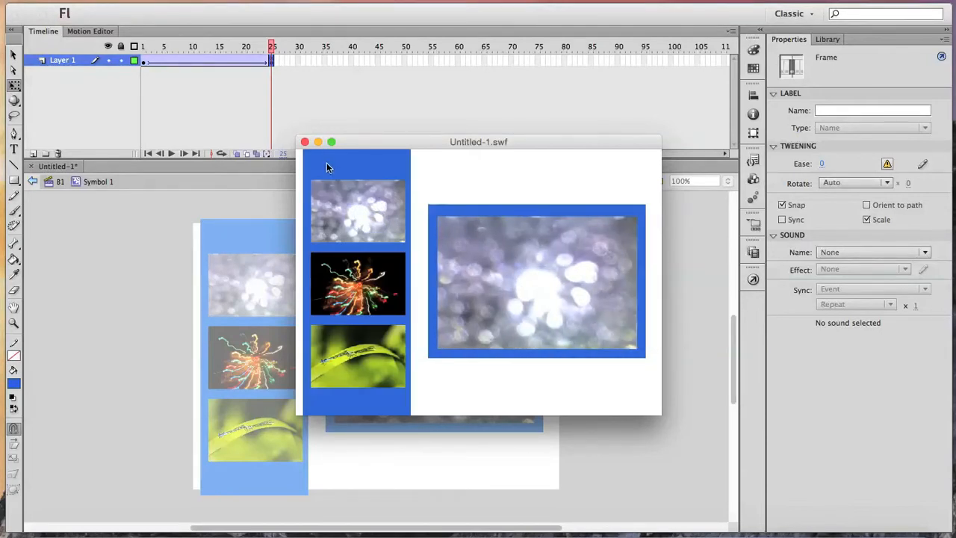
{"action": "left_click", "coordinate": [305, 142]}
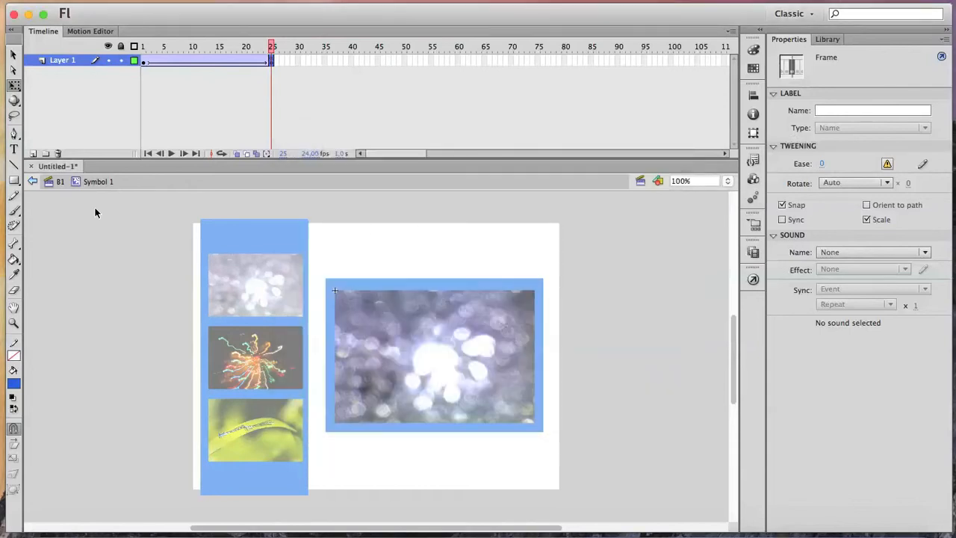
Leave the bokeh clip, open scene B2 and convert its enlarged light-trails image to a Movie Clip symbol
{"action": "left_click", "coordinate": [58, 184]}
{"action": "left_click", "coordinate": [753, 251]}
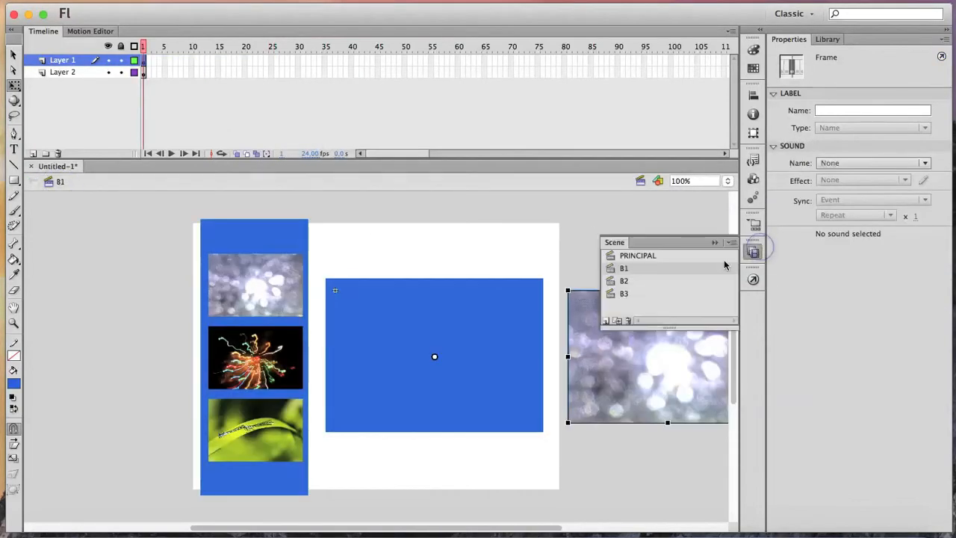
{"action": "left_click", "coordinate": [639, 282]}
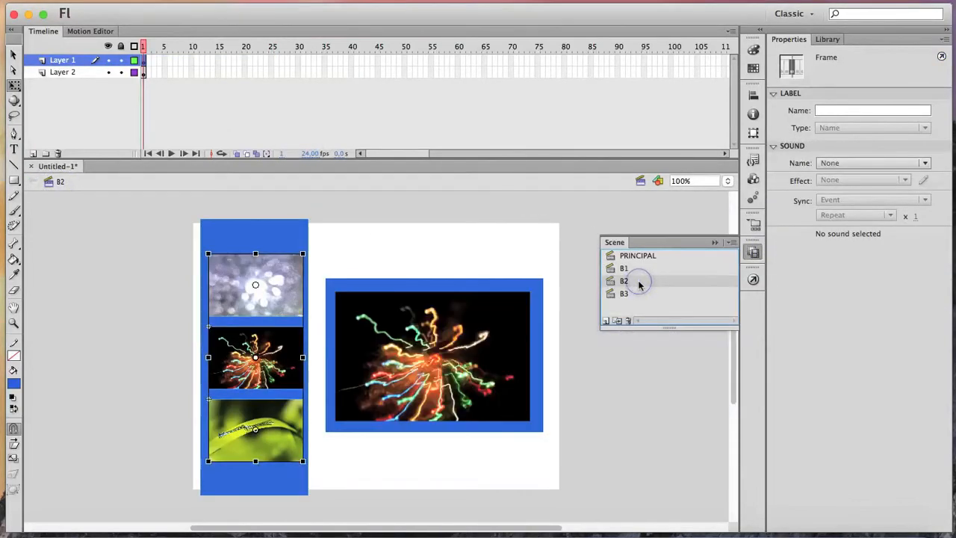
{"action": "left_click", "coordinate": [429, 254]}
{"action": "left_click", "coordinate": [486, 344]}
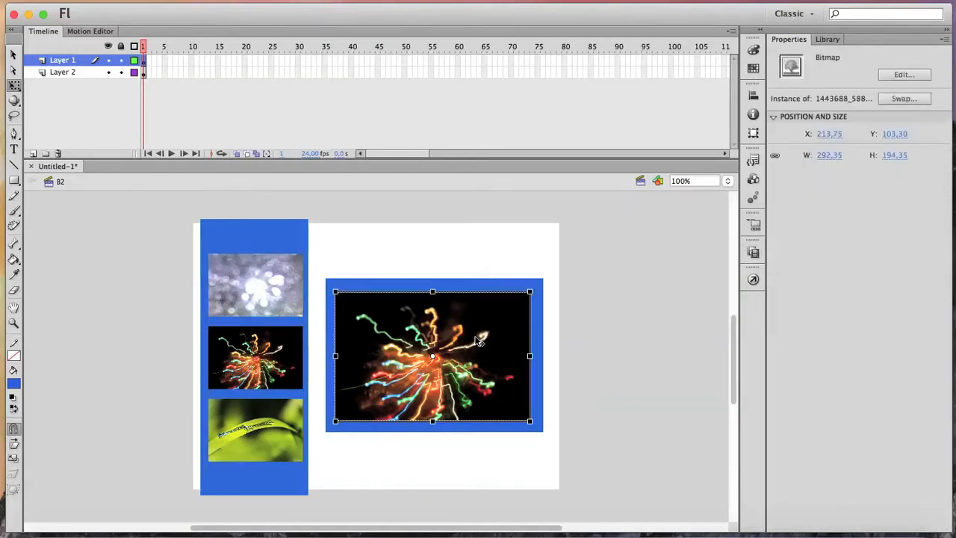
{"action": "key", "text": "F8"}
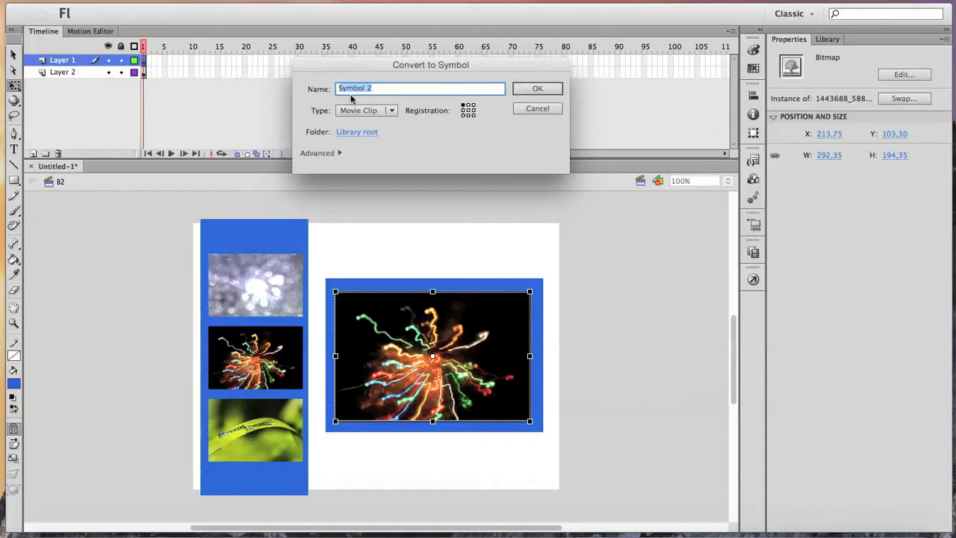
{"action": "left_click", "coordinate": [532, 88]}
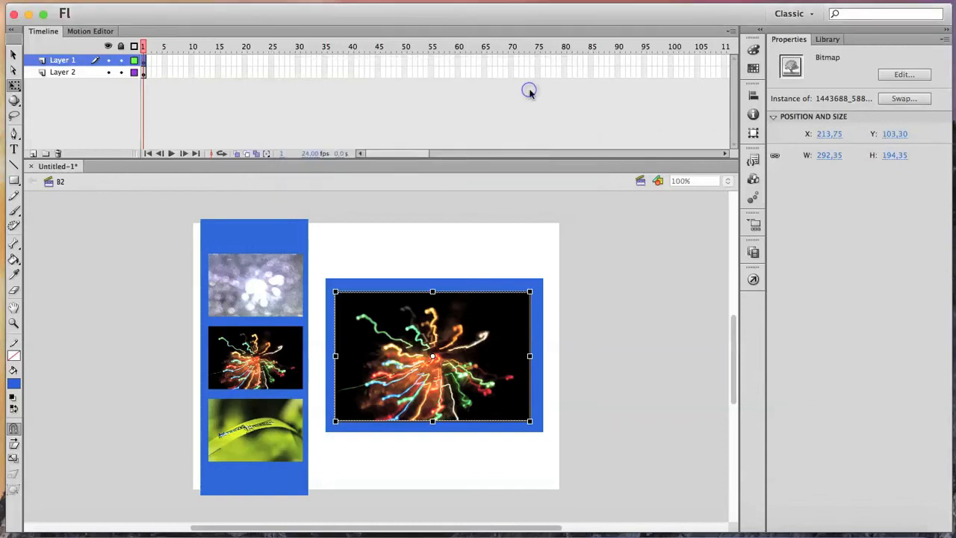
Inside the light-trails movie clip, create a classic tween on the image and add a keyframe at frame 30
{"action": "double_click", "coordinate": [487, 323]}
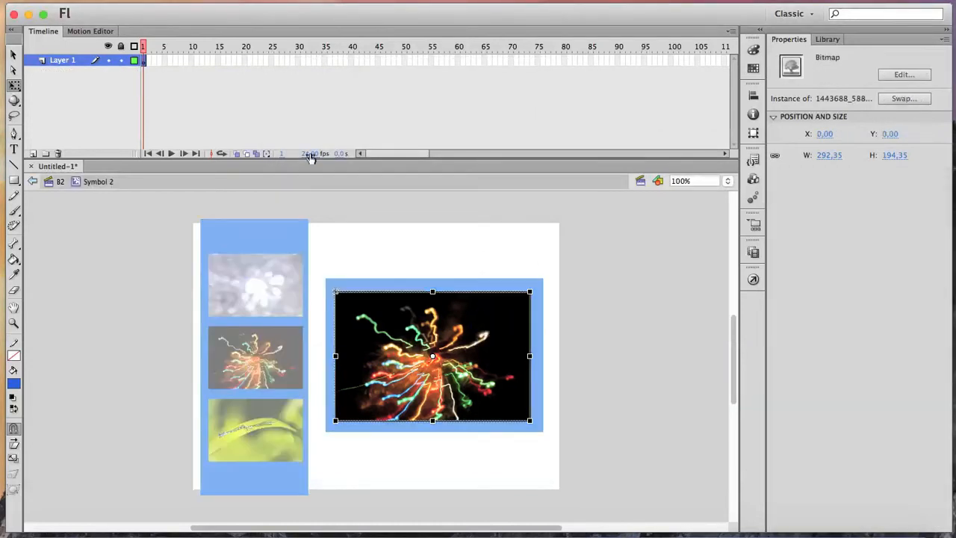
{"action": "right_click", "coordinate": [147, 65]}
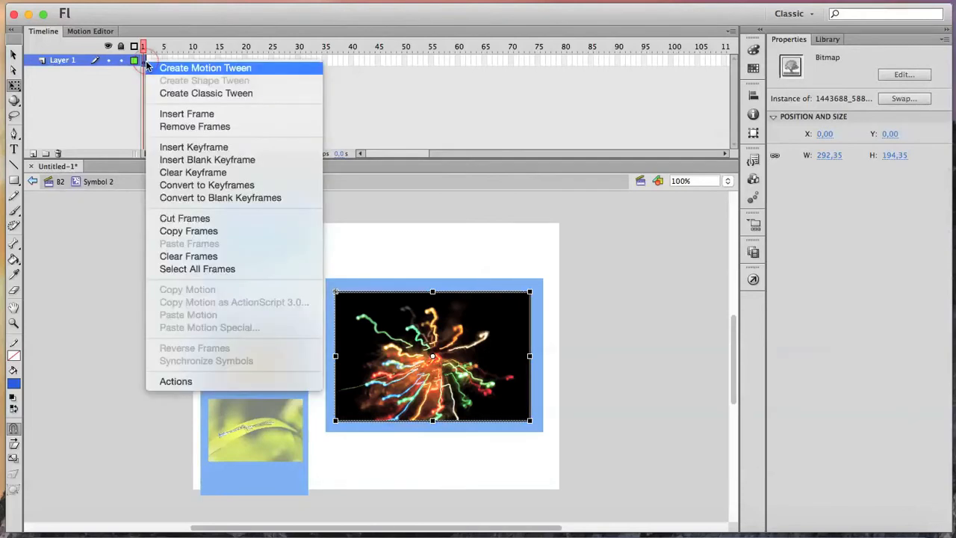
{"action": "left_click", "coordinate": [180, 90]}
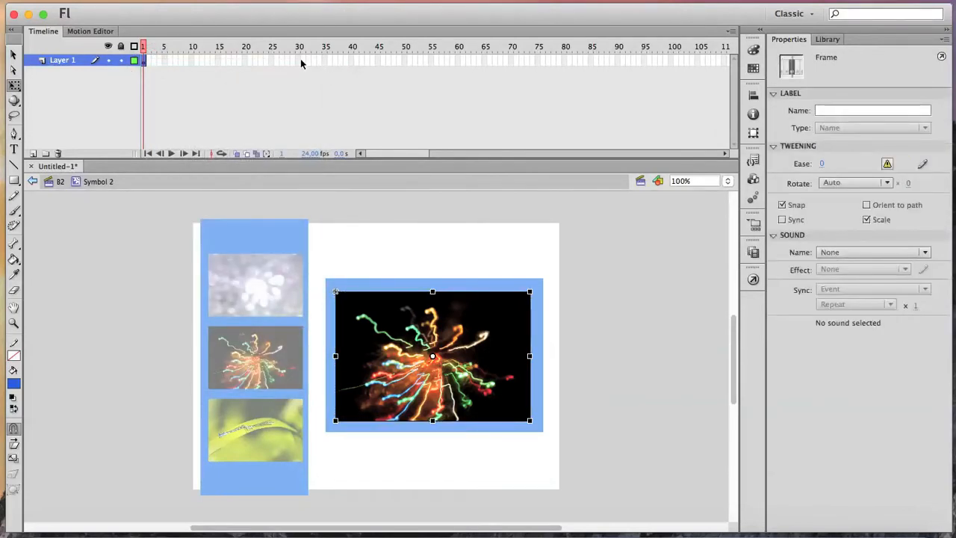
{"action": "left_click", "coordinate": [298, 61]}
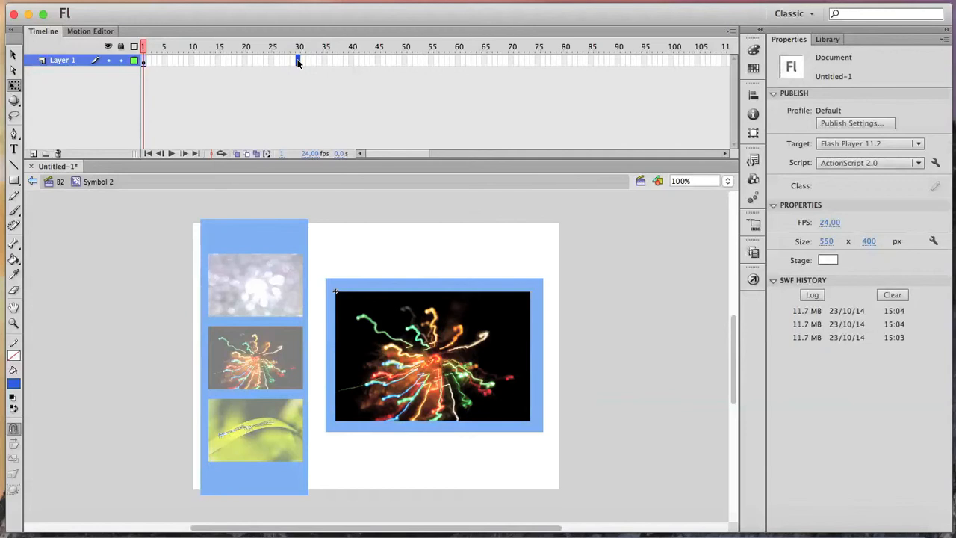
{"action": "key", "text": "F6"}
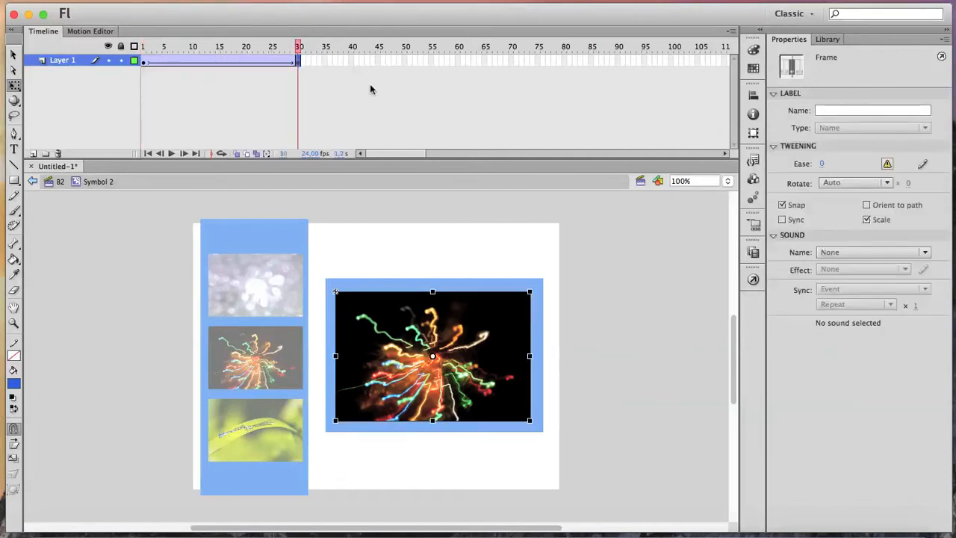
Add a stop action to frame 30 of the light-trails movie clip
{"action": "left_click", "coordinate": [753, 279]}
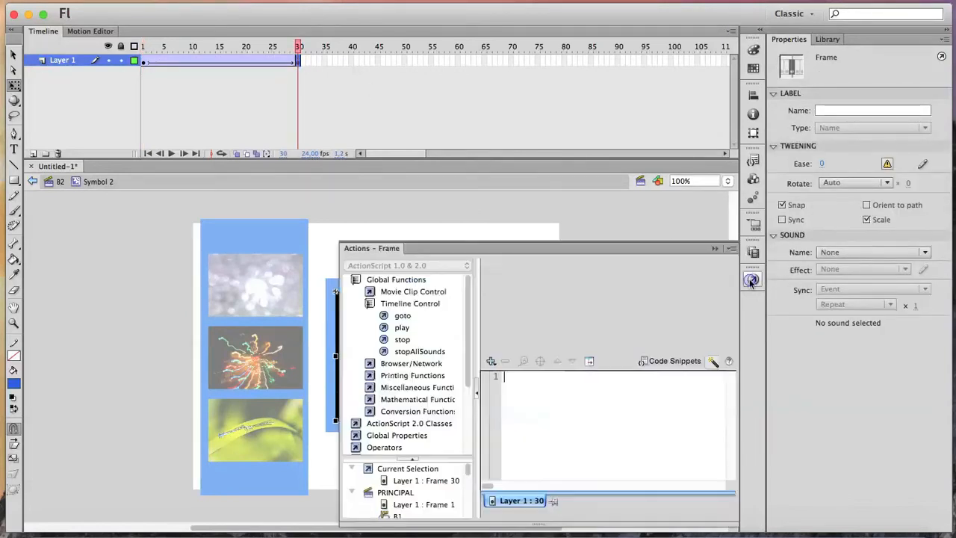
{"action": "double_click", "coordinate": [402, 339]}
{"action": "left_click", "coordinate": [715, 250]}
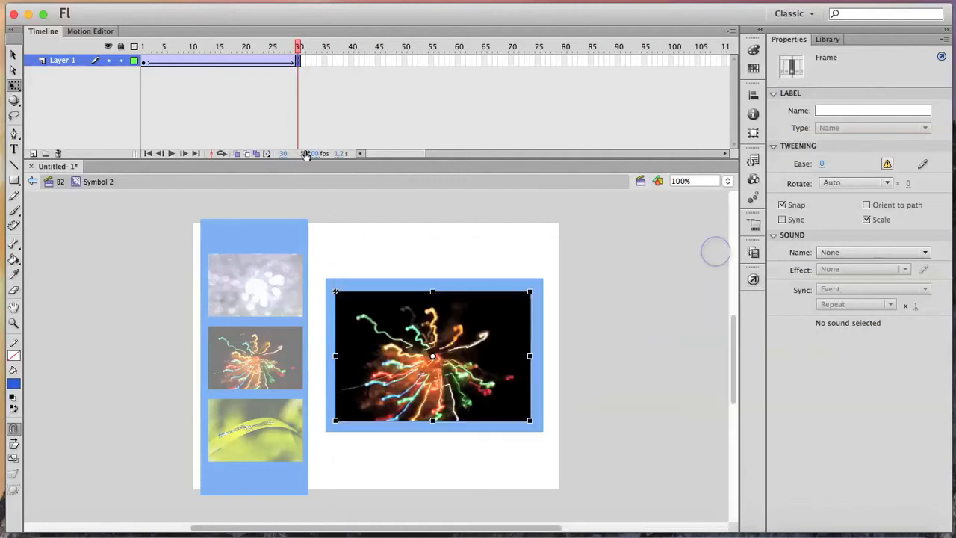
At frame 1 of the light-trails clip, set the image's Alpha color effect to 0% and play the fade-in
{"action": "left_click", "coordinate": [145, 62]}
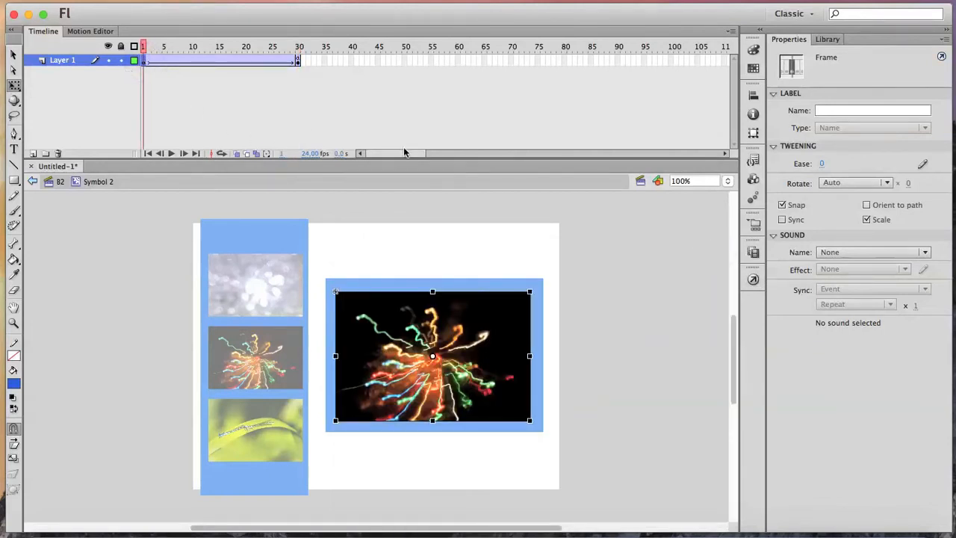
{"action": "left_click", "coordinate": [608, 370]}
{"action": "left_click", "coordinate": [485, 347]}
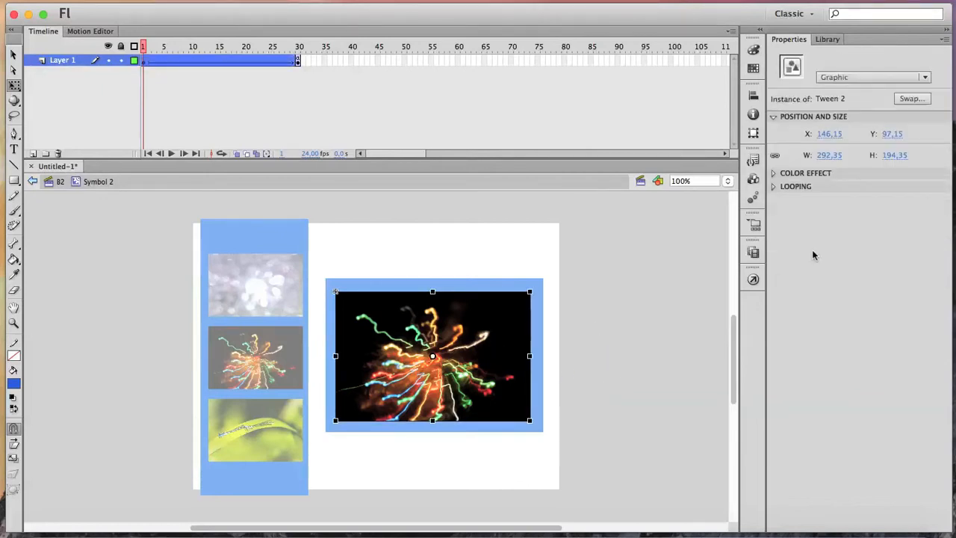
{"action": "left_click", "coordinate": [774, 174]}
{"action": "left_click", "coordinate": [888, 190]}
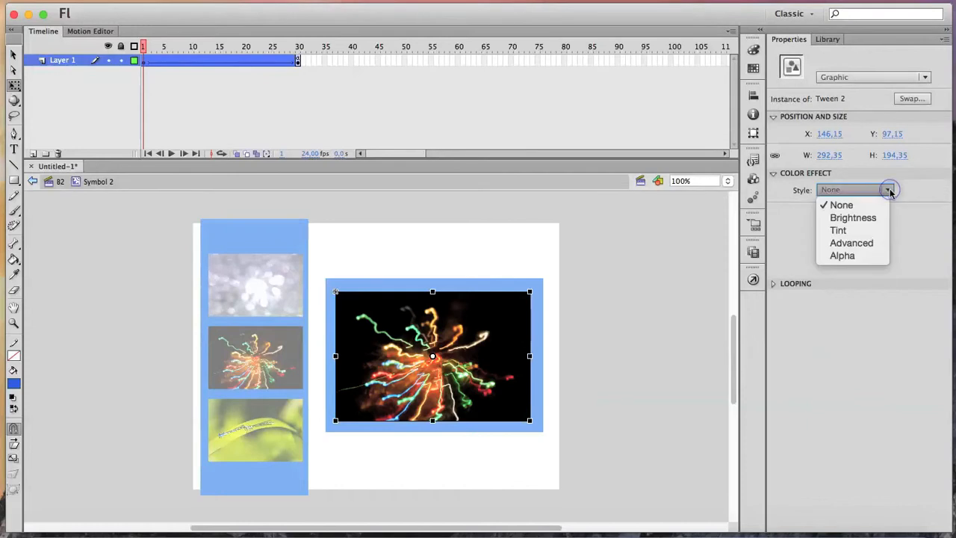
{"action": "left_click", "coordinate": [849, 259]}
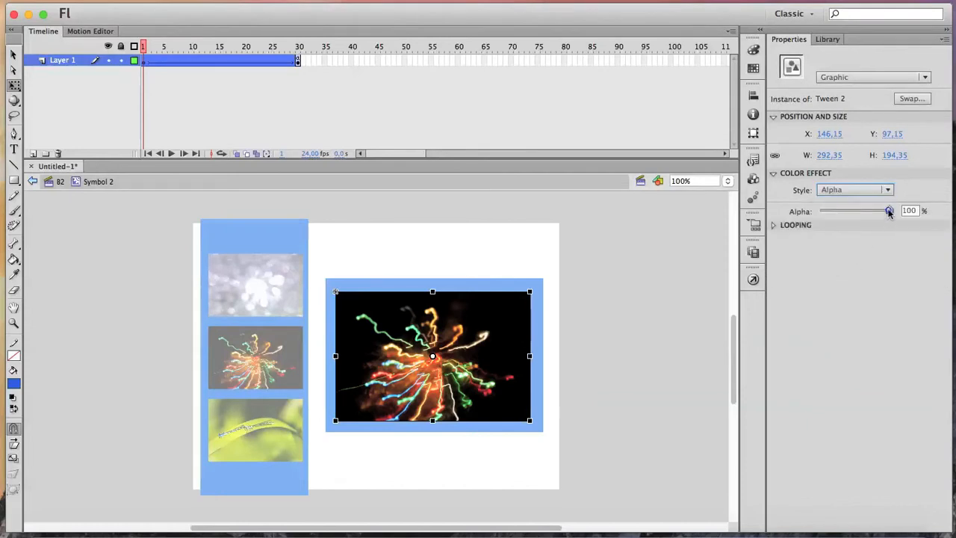
{"action": "left_click_drag", "start_coordinate": [889, 212], "coordinate": [807, 217]}
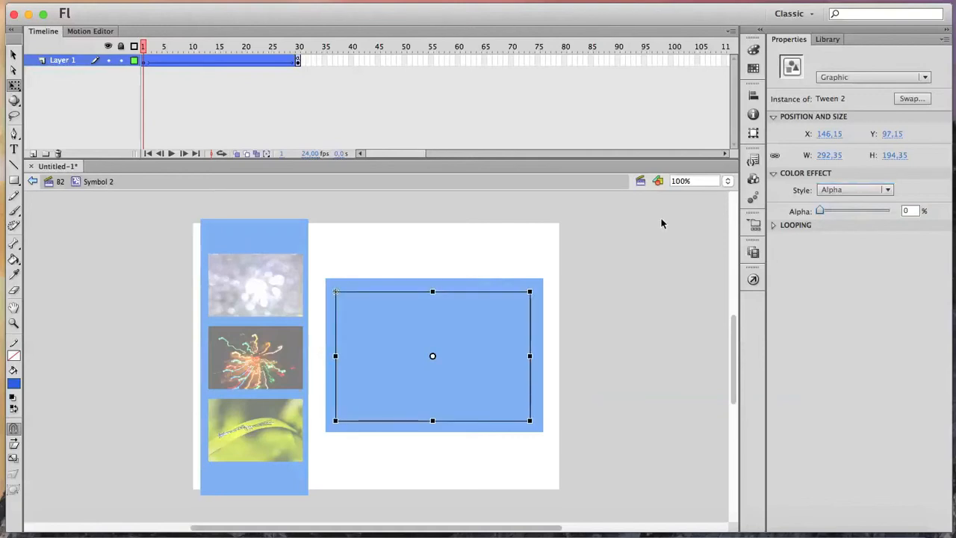
{"action": "key", "text": "Return"}
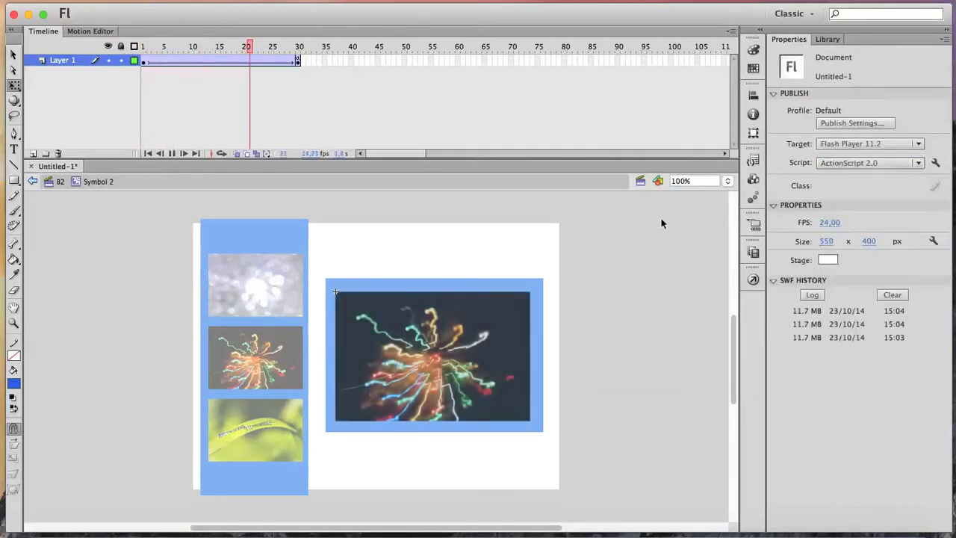
Leave the light-trails clip, open scene B3 and convert its enlarged green leaf image to a Movie Clip symbol
{"action": "left_click", "coordinate": [59, 183]}
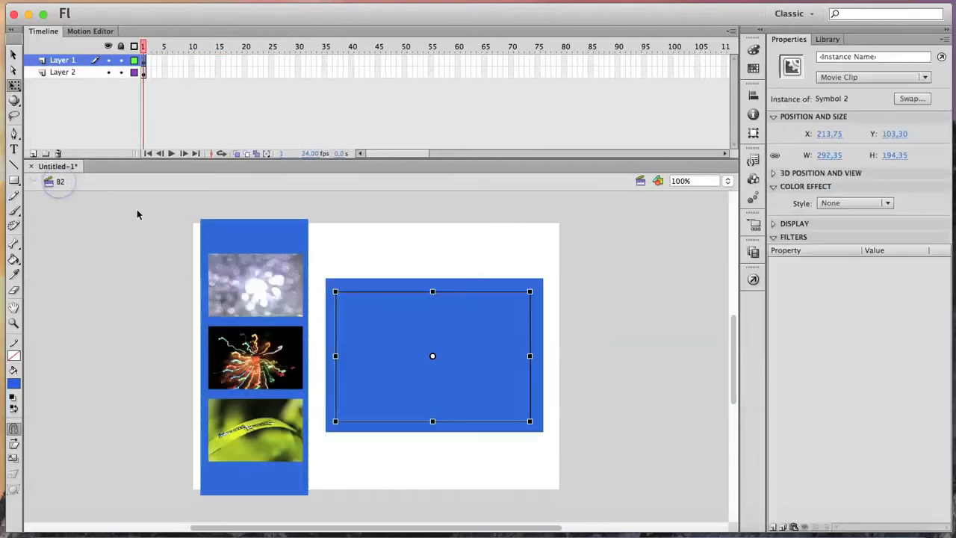
{"action": "left_click", "coordinate": [267, 427]}
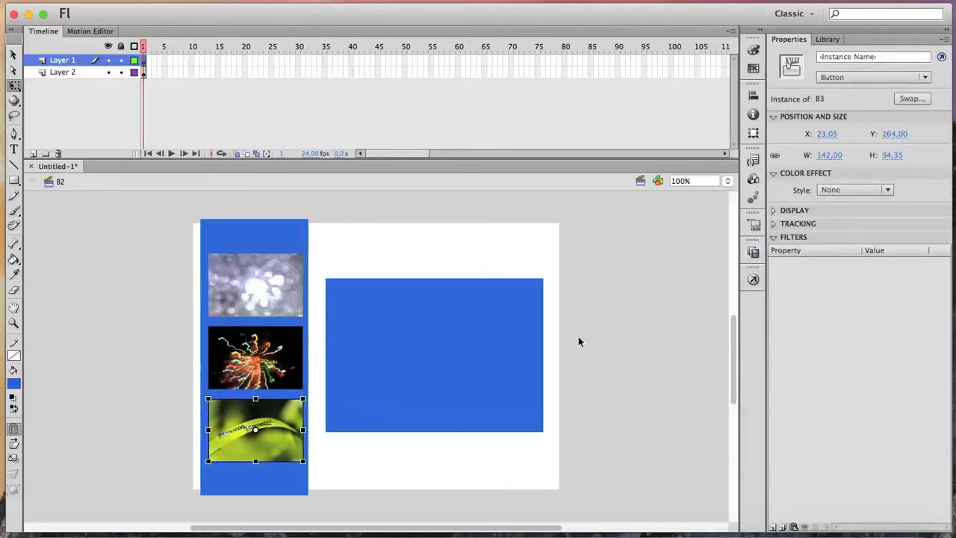
{"action": "left_click", "coordinate": [753, 252]}
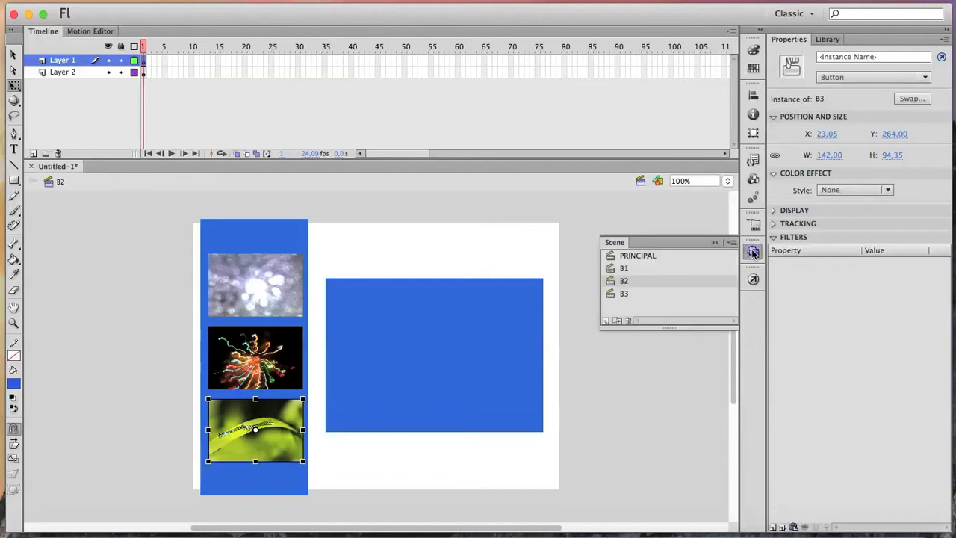
{"action": "left_click", "coordinate": [644, 294]}
{"action": "left_click", "coordinate": [453, 329]}
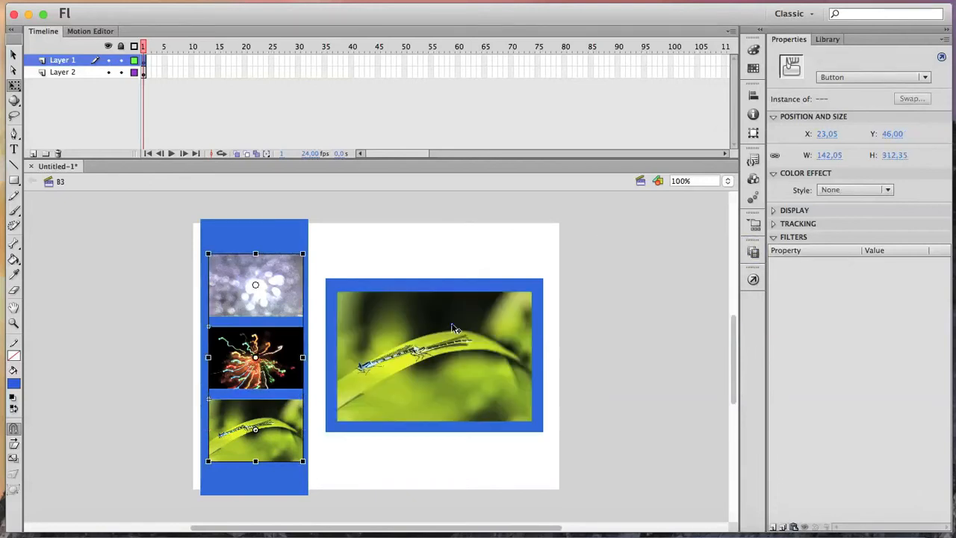
{"action": "key", "text": "F8"}
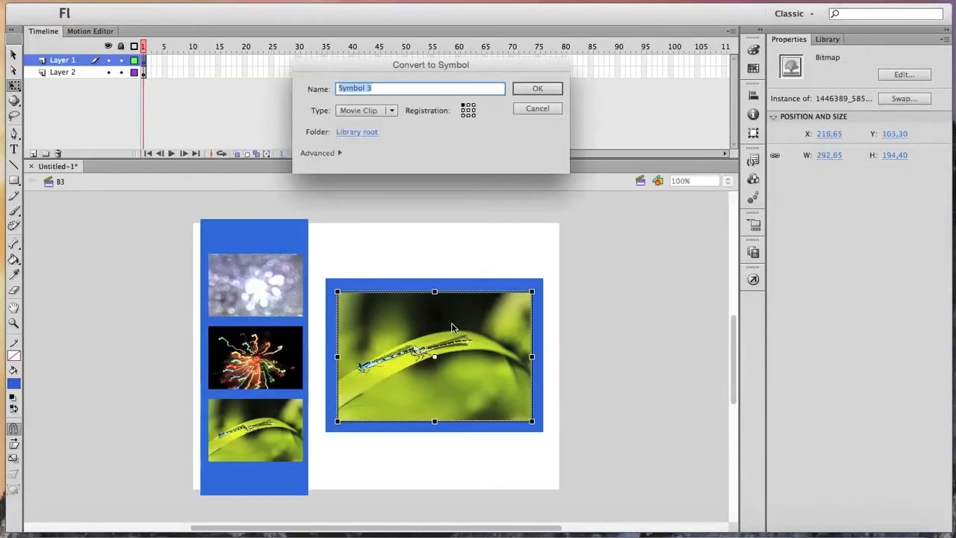
{"action": "left_click", "coordinate": [390, 110]}
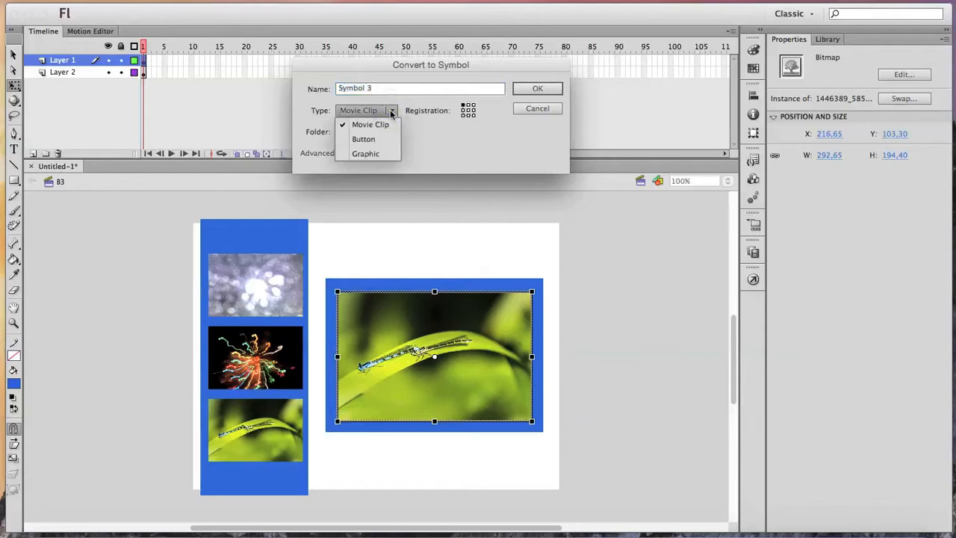
{"action": "left_click", "coordinate": [554, 93]}
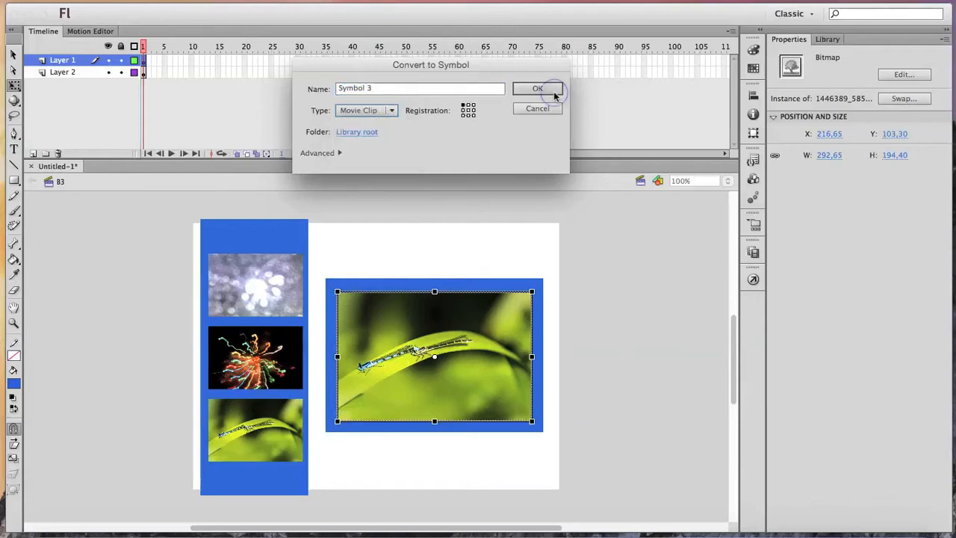
{"action": "left_click", "coordinate": [551, 92]}
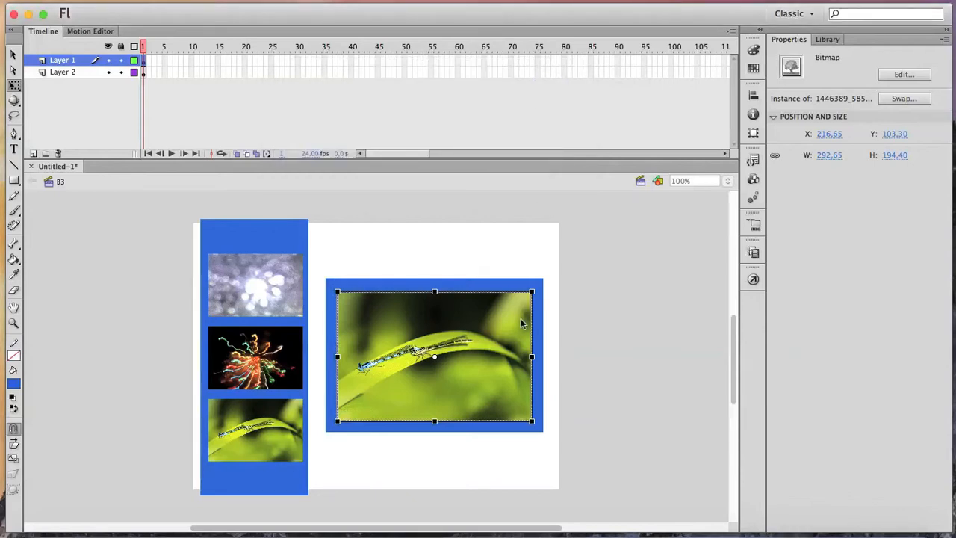
Inside the green leaf movie clip, create a classic tween on the image and add a keyframe at frame 30
{"action": "double_click", "coordinate": [462, 333]}
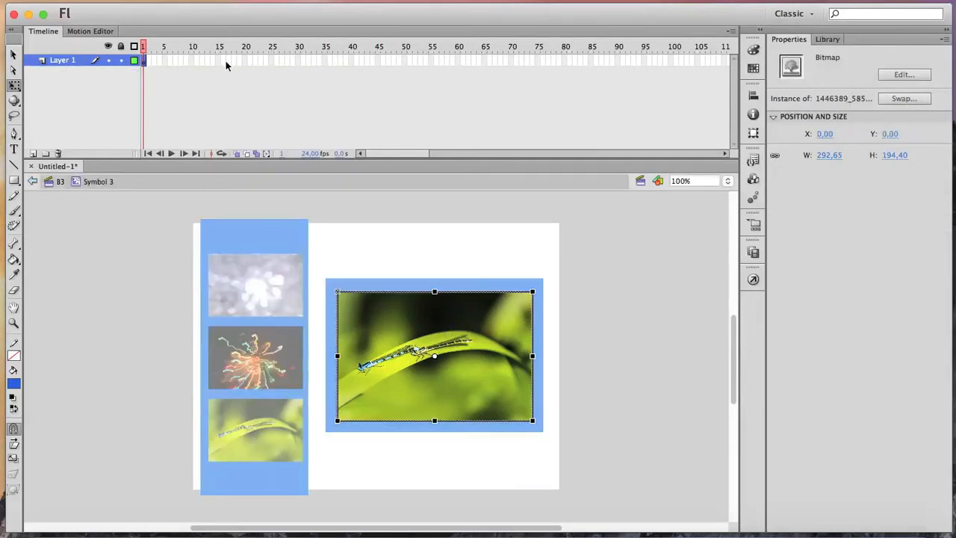
{"action": "left_click", "coordinate": [143, 63]}
{"action": "right_click", "coordinate": [145, 62]}
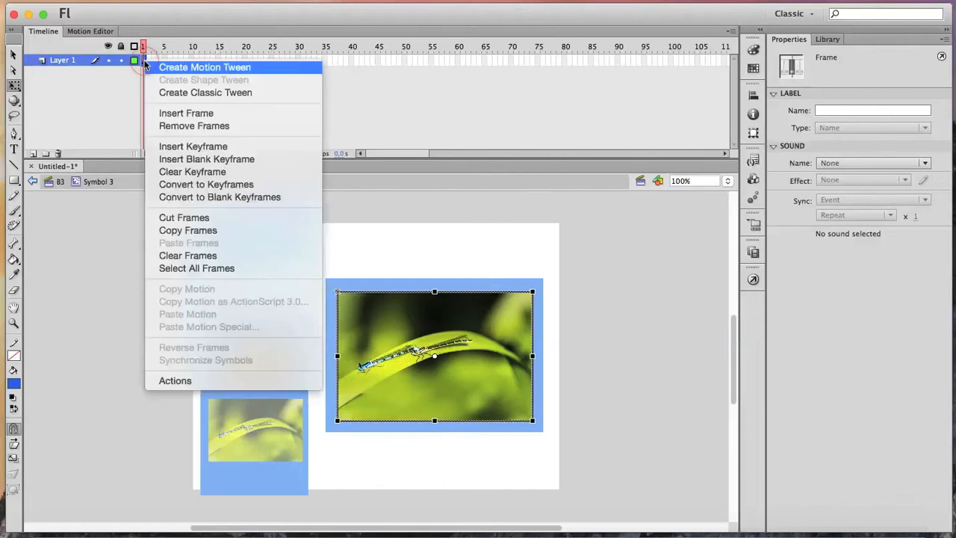
{"action": "left_click", "coordinate": [198, 92]}
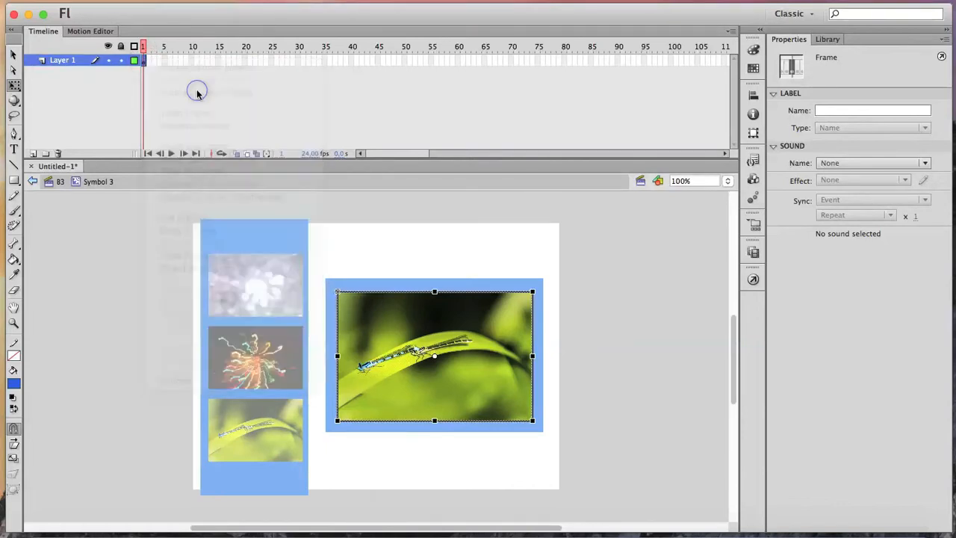
{"action": "left_click", "coordinate": [299, 61]}
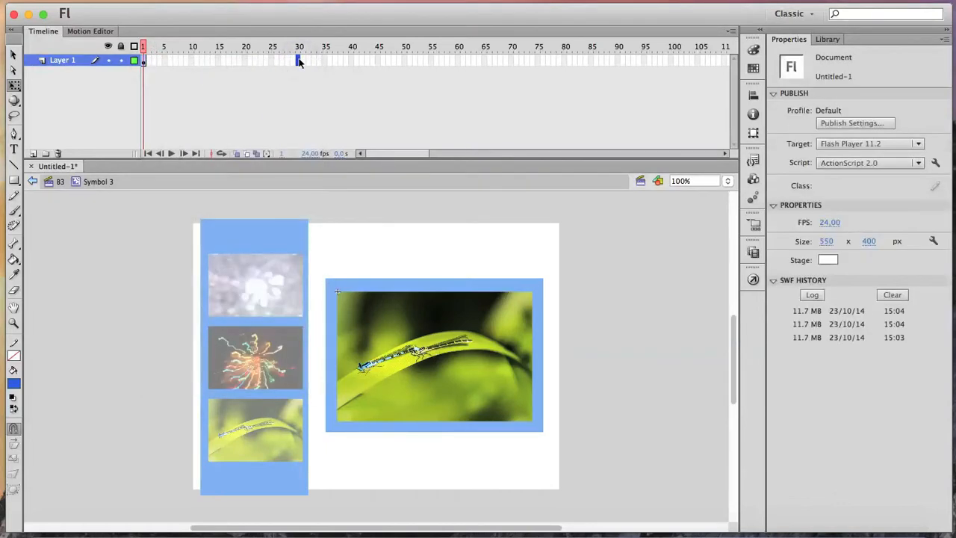
{"action": "key", "text": "F6"}
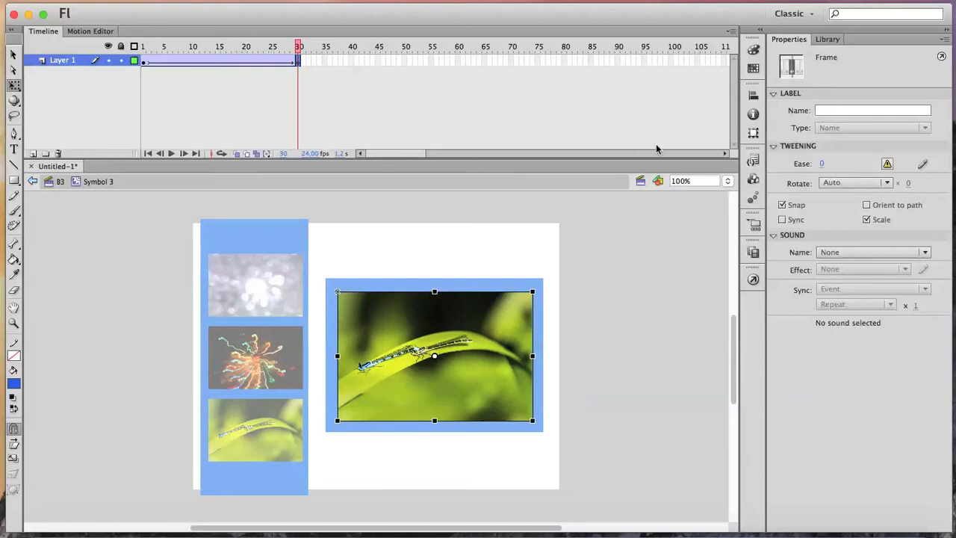
Add a stop action to frame 30 of the green leaf movie clip
{"action": "left_click", "coordinate": [753, 280]}
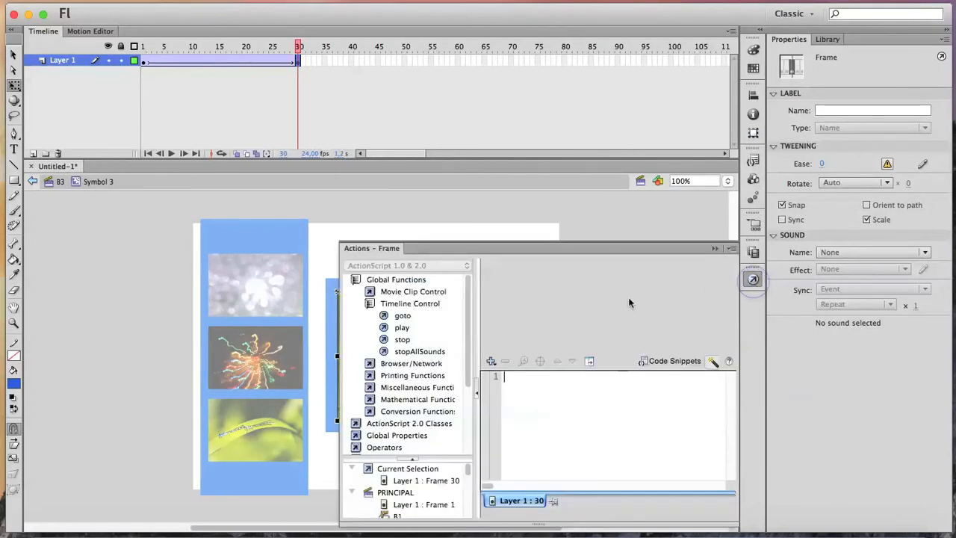
{"action": "double_click", "coordinate": [402, 339]}
{"action": "left_click", "coordinate": [715, 248]}
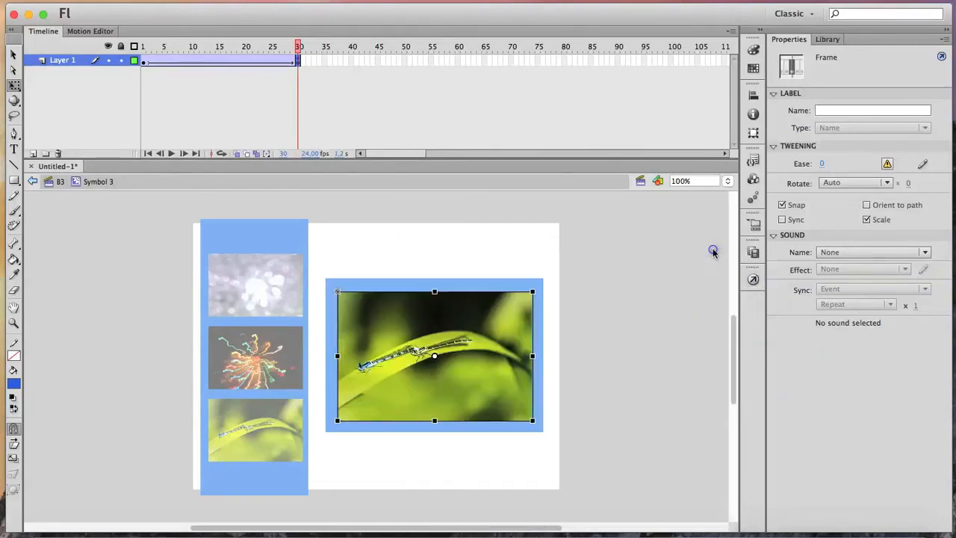
At frame 1 of the green leaf clip, set the tween to rotate CW 1 time and play the animation
{"action": "left_click", "coordinate": [144, 64]}
{"action": "left_click", "coordinate": [145, 66]}
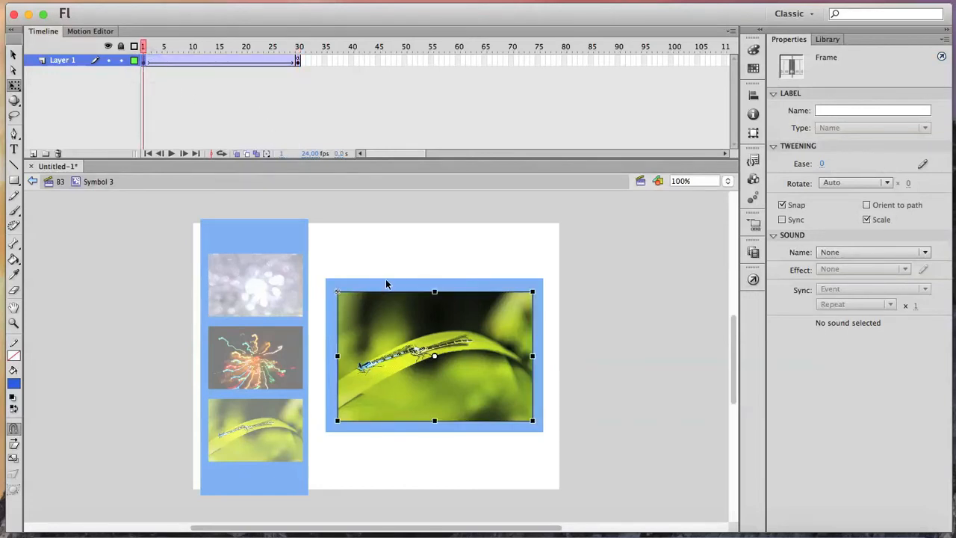
{"action": "left_click", "coordinate": [888, 186]}
{"action": "left_click", "coordinate": [852, 222]}
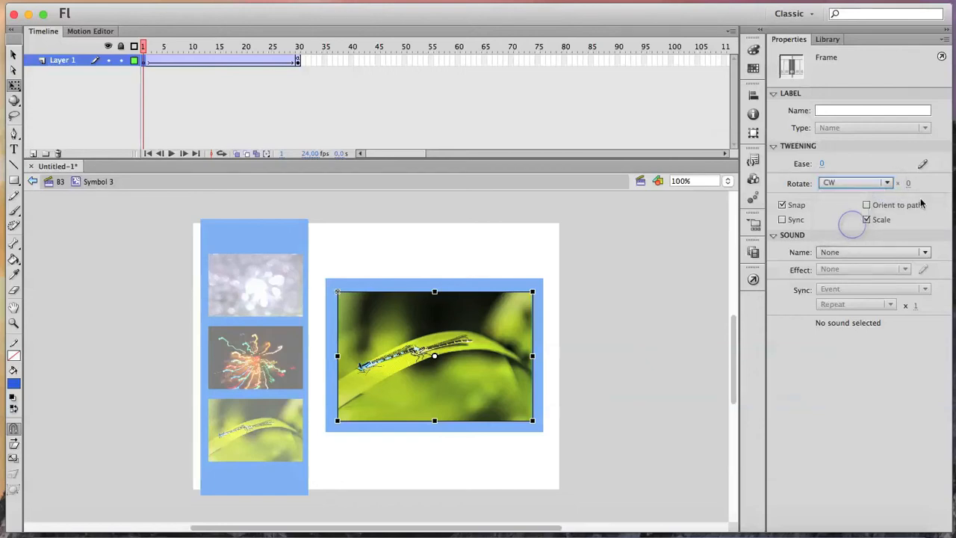
{"action": "key", "text": "Return"}
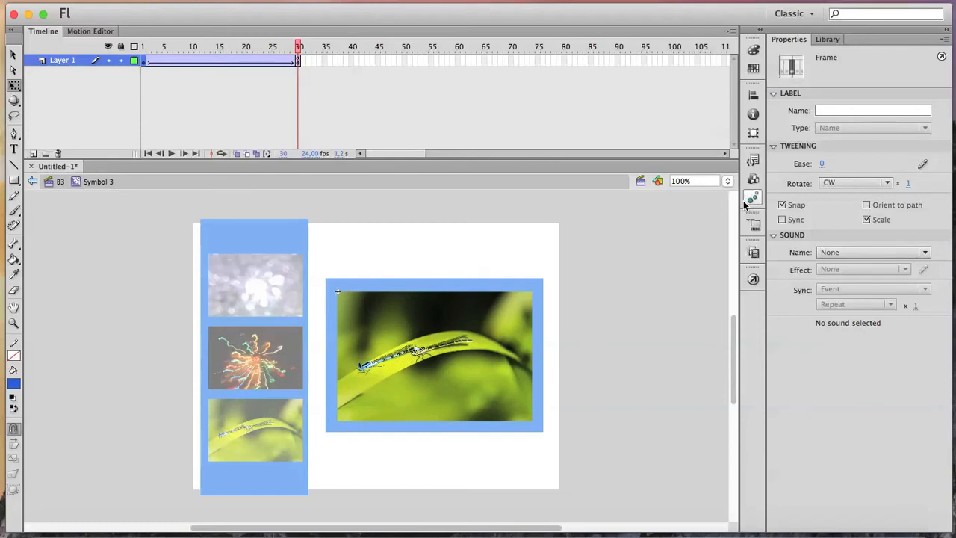
Test the movie and open each of the three gallery images from its thumbnail to check the animations
{"action": "key", "text": "super+Return"}
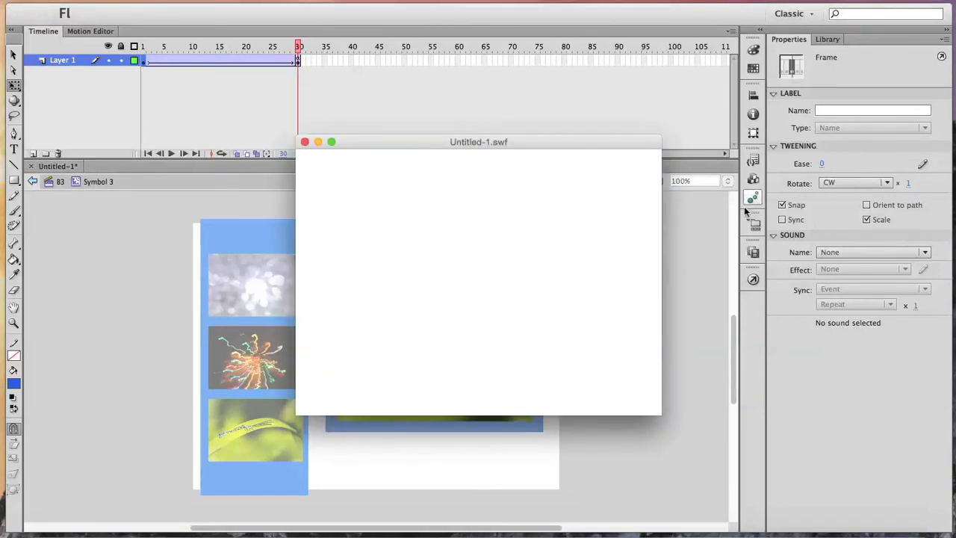
{"action": "left_click", "coordinate": [366, 213]}
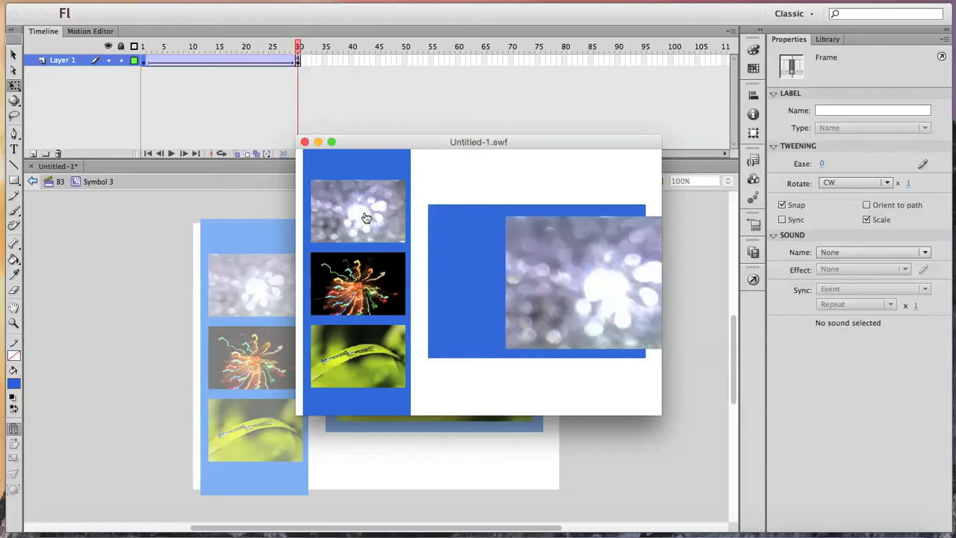
{"action": "left_click", "coordinate": [386, 287]}
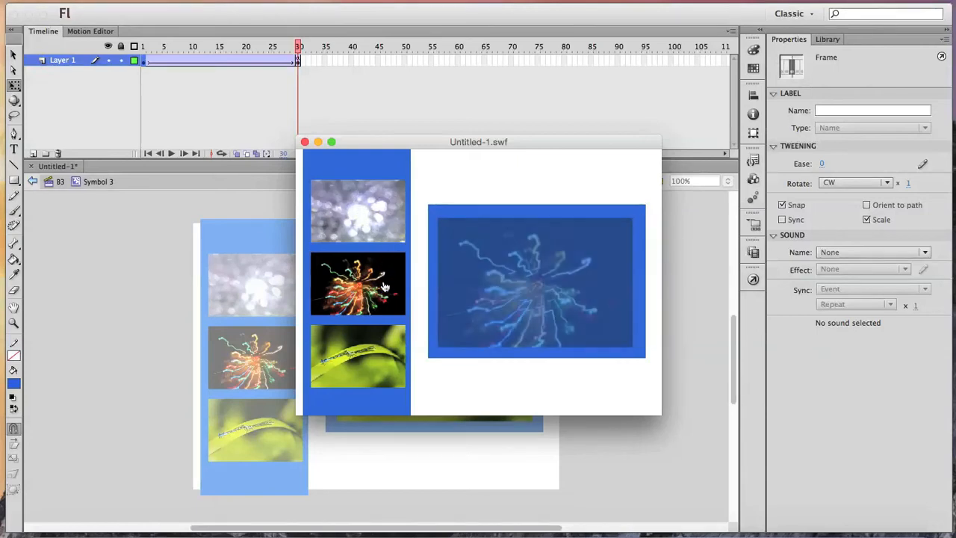
{"action": "left_click", "coordinate": [386, 346]}
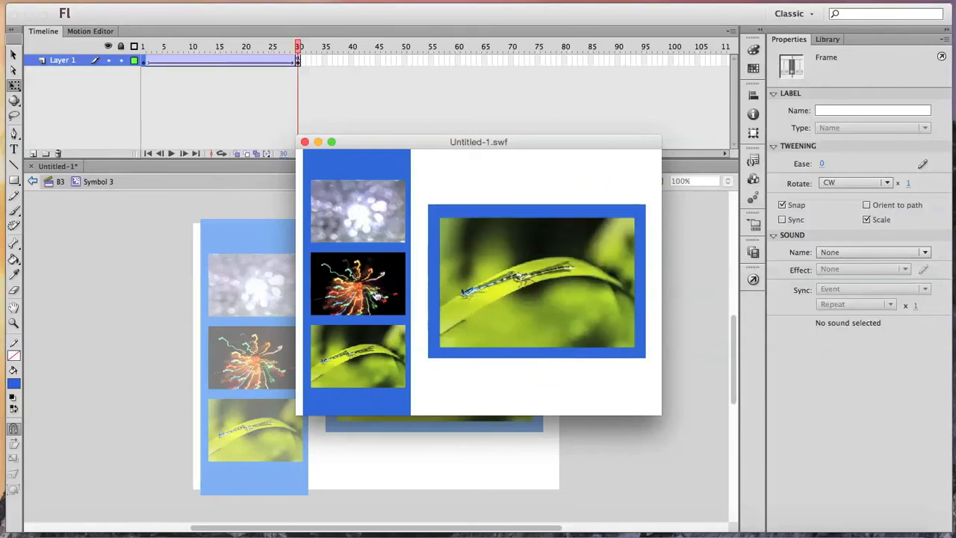
{"action": "left_click", "coordinate": [377, 288]}
{"action": "left_click", "coordinate": [374, 227]}
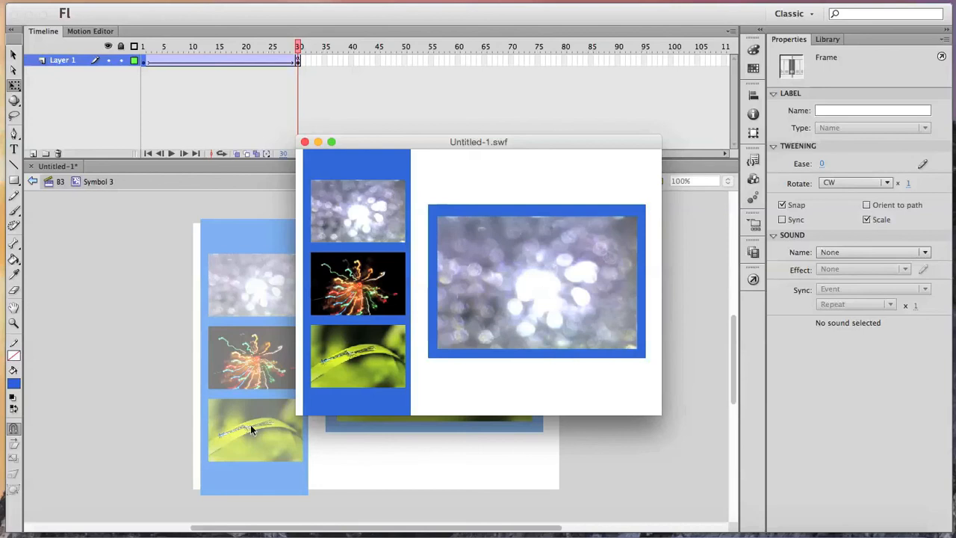
{"action": "left_click", "coordinate": [90, 528]}
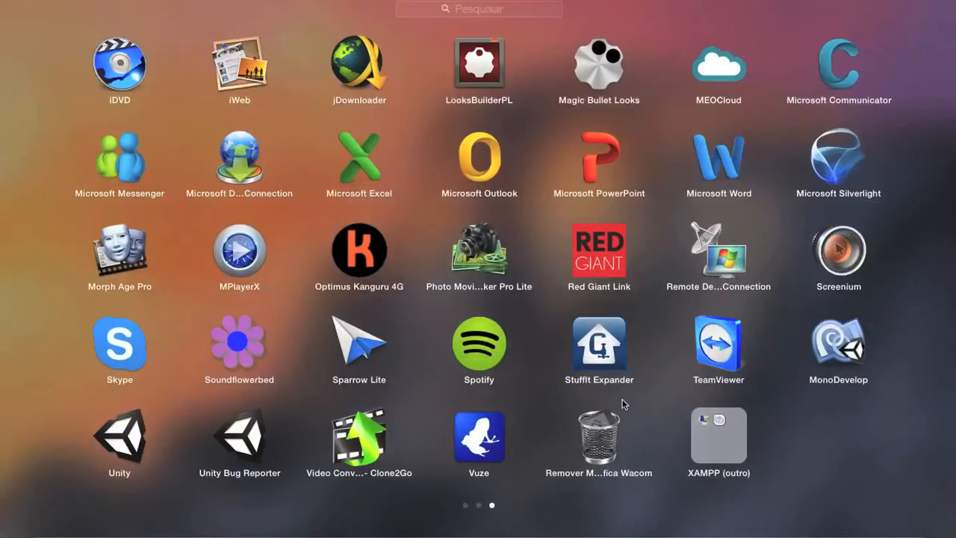
{"action": "left_click", "coordinate": [824, 288]}
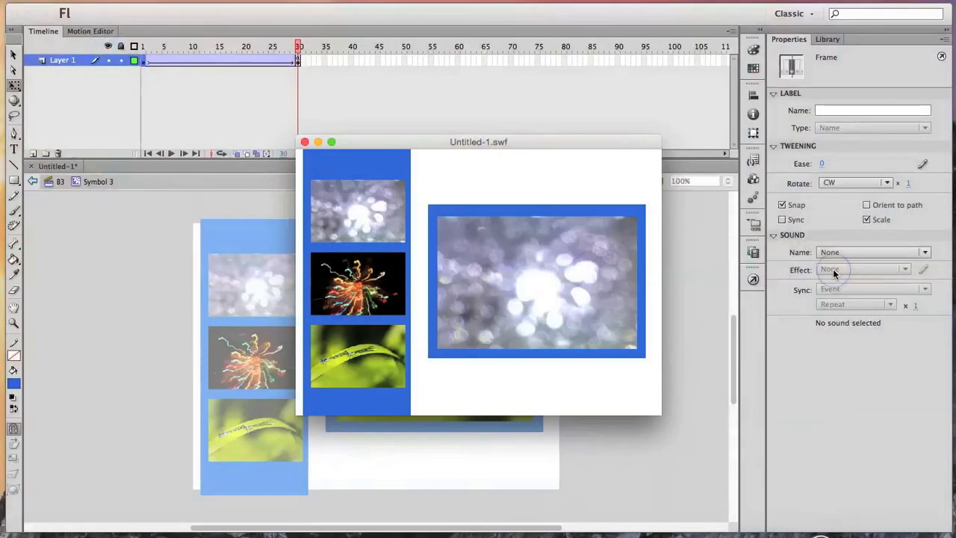